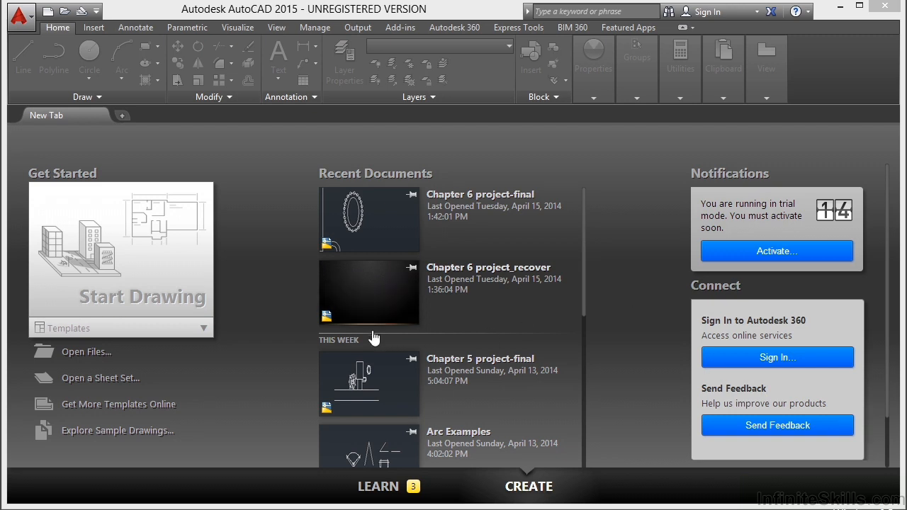
Open the drawing blocks_and_tables_-_imperial.dwg from folder 07 of the Projects directory
click(85, 353)
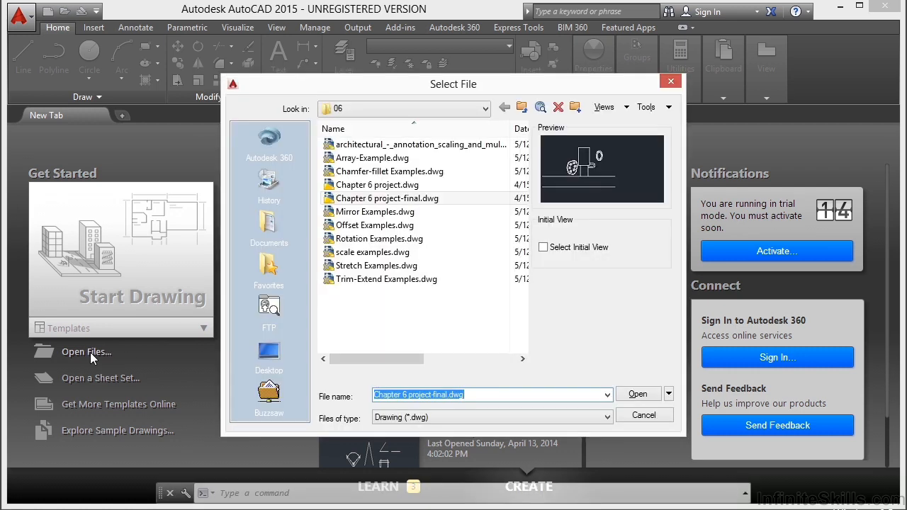
click(487, 111)
click(429, 213)
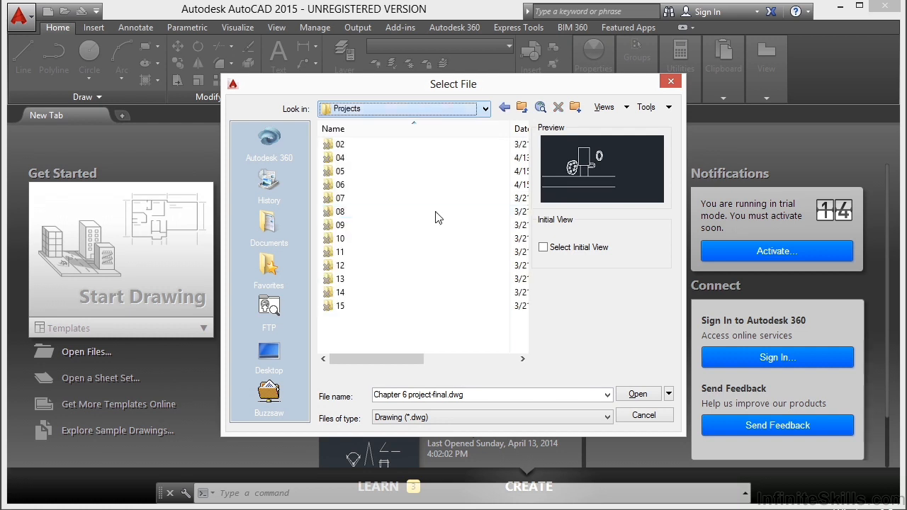
double_click(353, 200)
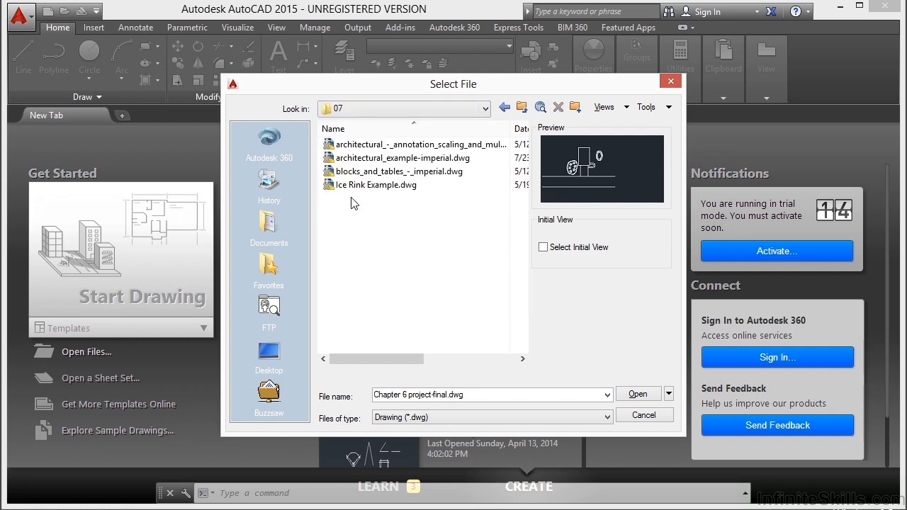
double_click(398, 172)
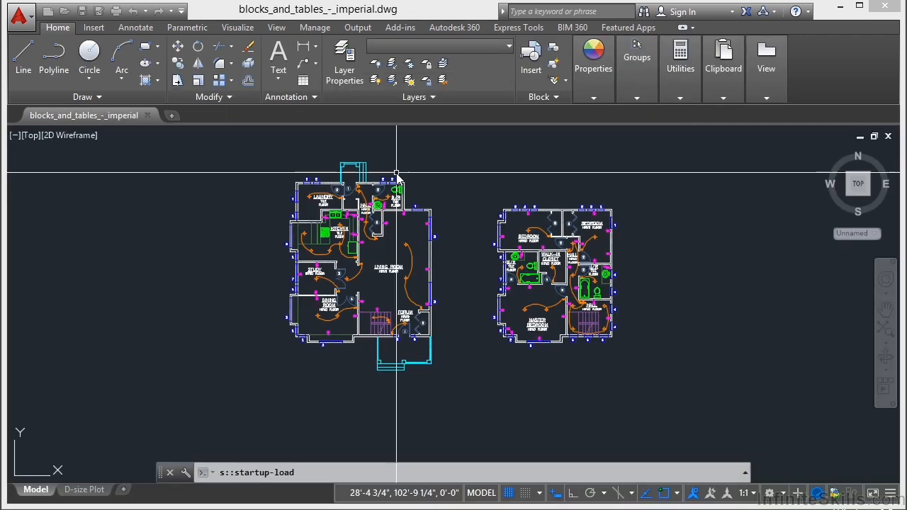
Inspect the full properties of the upper lighting arc in the living room, and close the Properties palette
scroll(347, 202, up, 4)
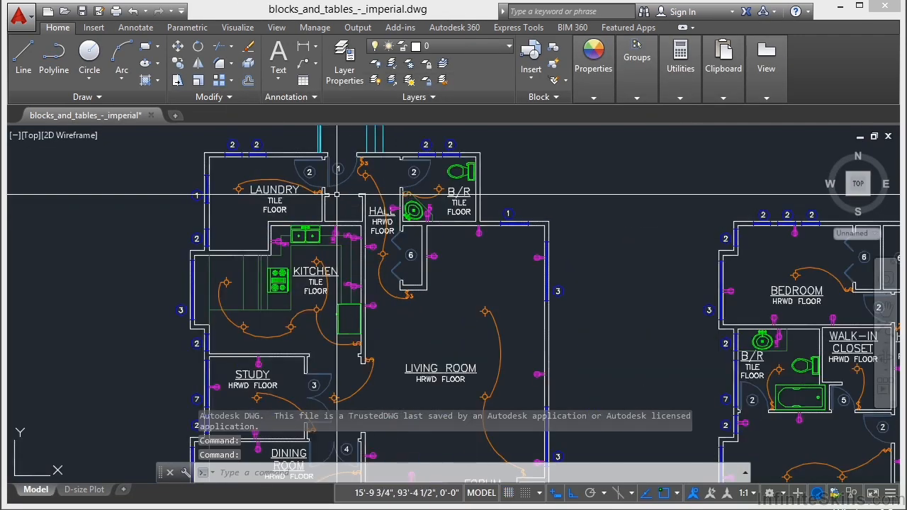
scroll(278, 197, up, 2)
middle_drag(296, 294, 279, 214)
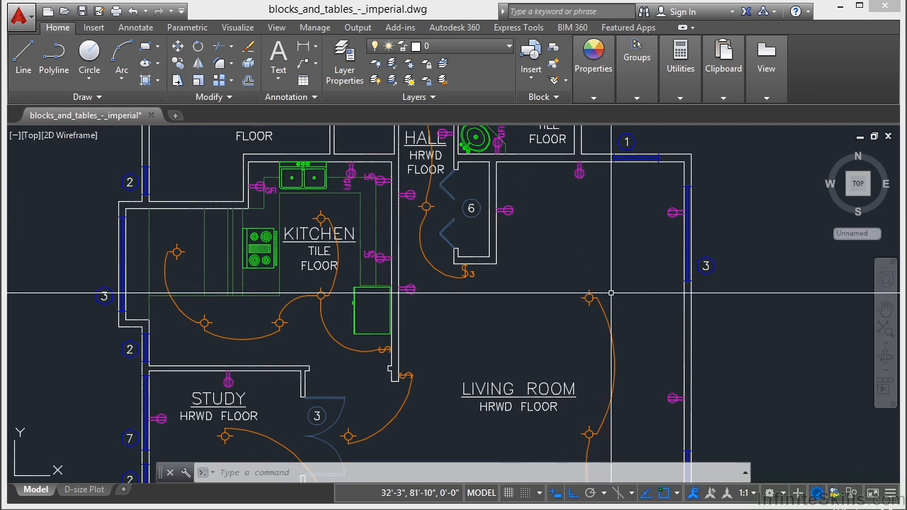
scroll(588, 297, down, 6)
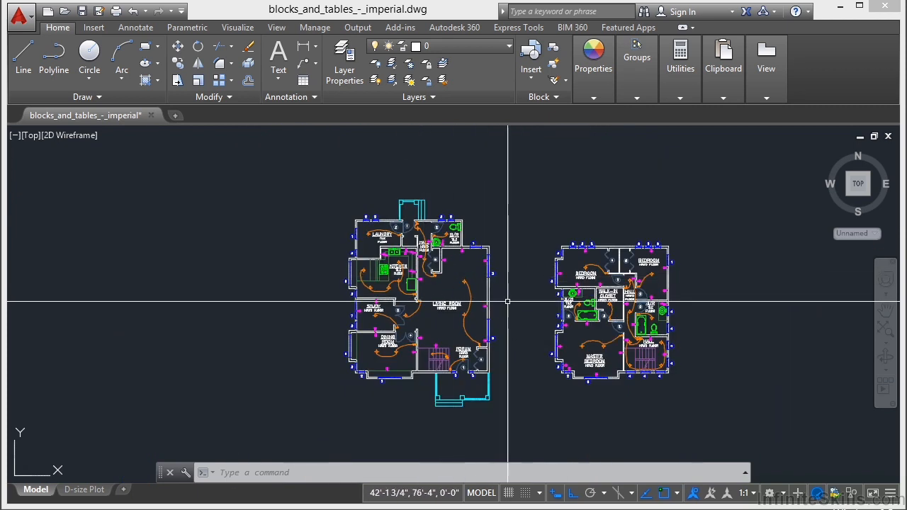
middle_drag(503, 300, 430, 305)
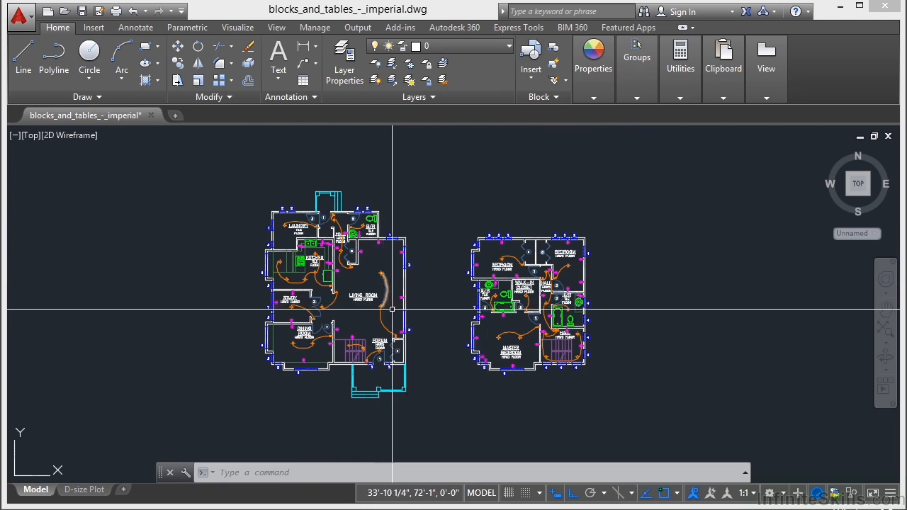
key(ctrl+1)
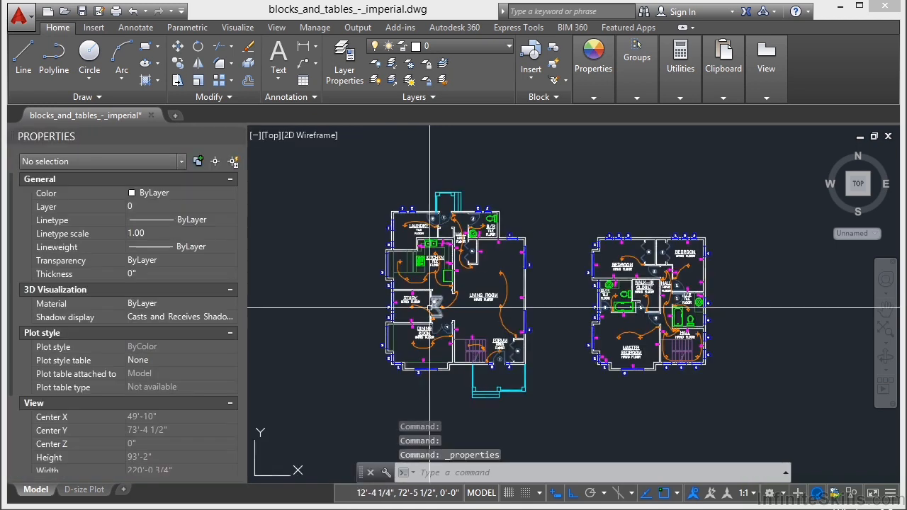
scroll(509, 285, up, 4)
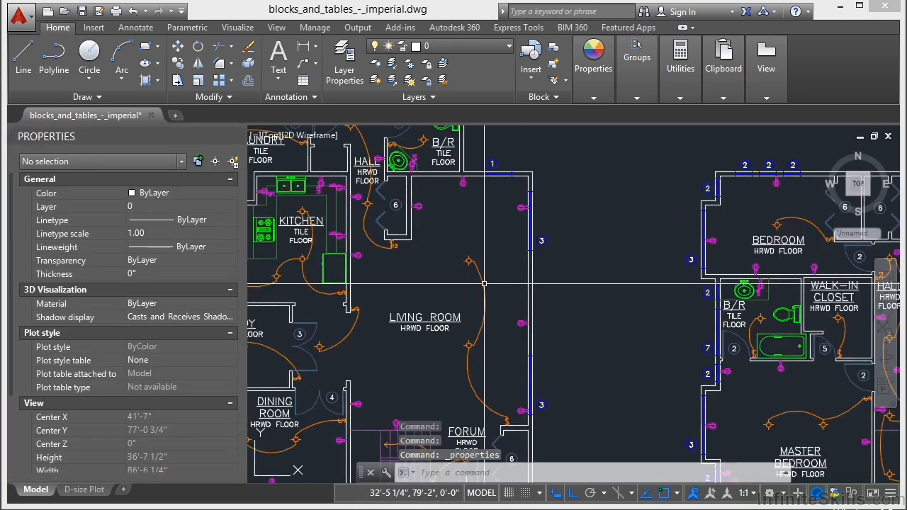
click(484, 290)
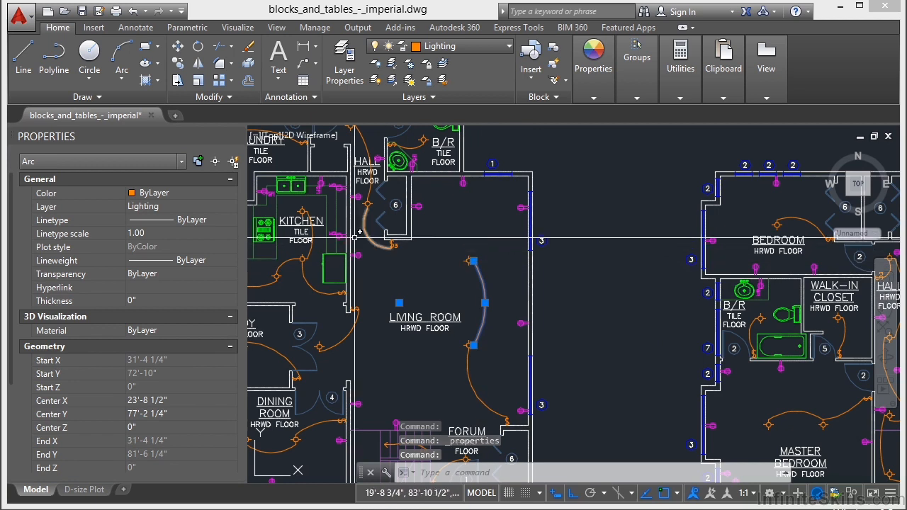
key(Escape)
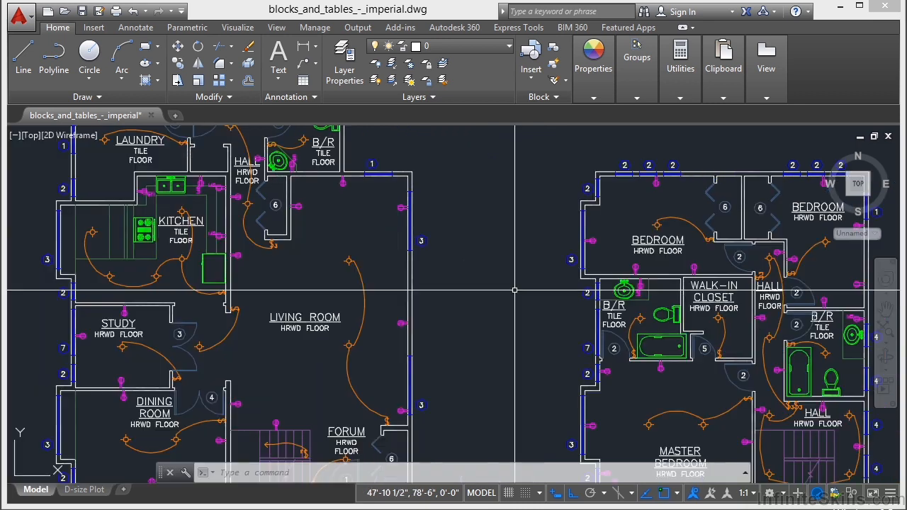
click(237, 136)
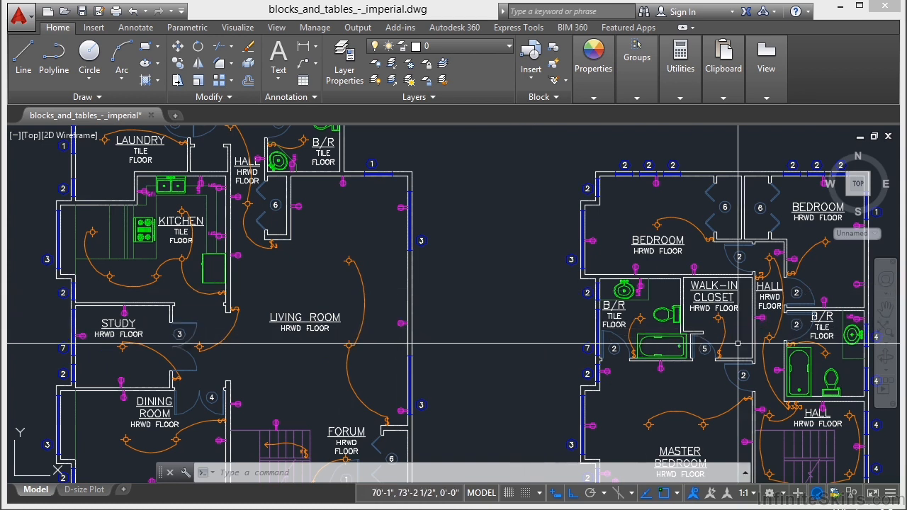
Add the Quick Properties toggle to the status bar and turn Quick Properties on
click(891, 494)
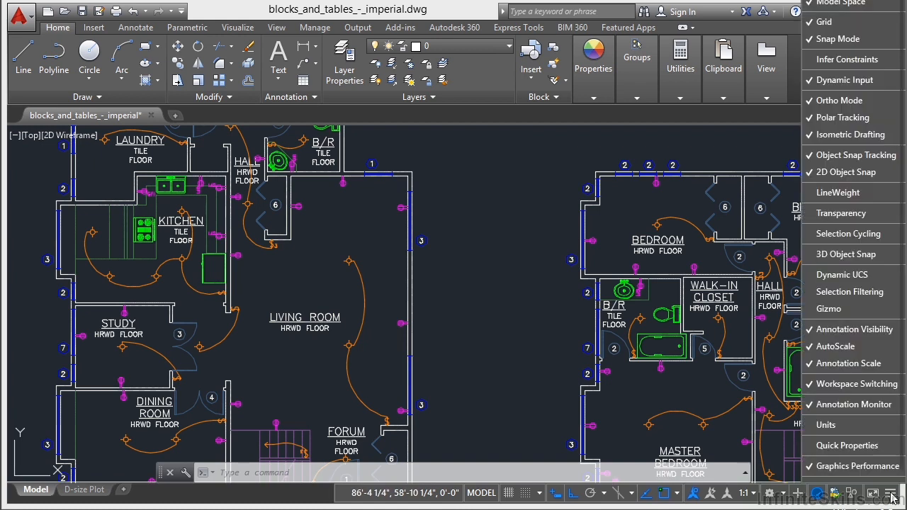
click(835, 448)
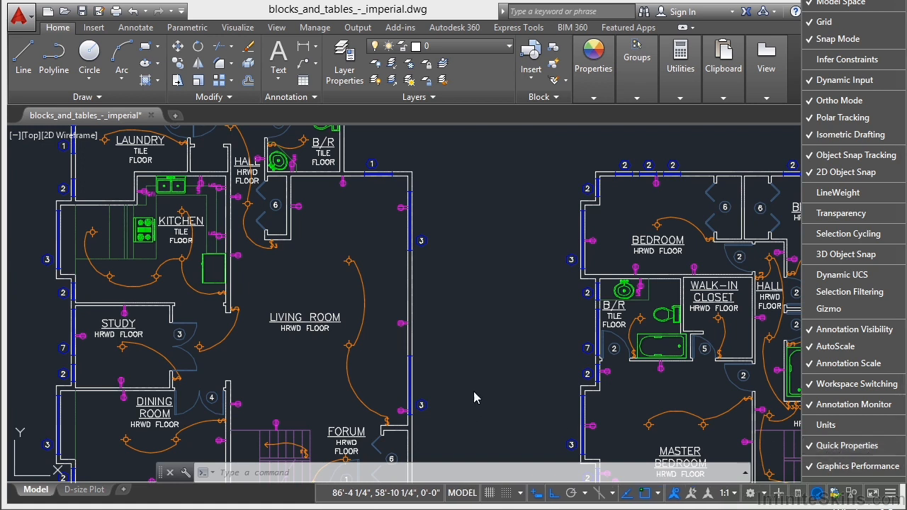
key(Escape)
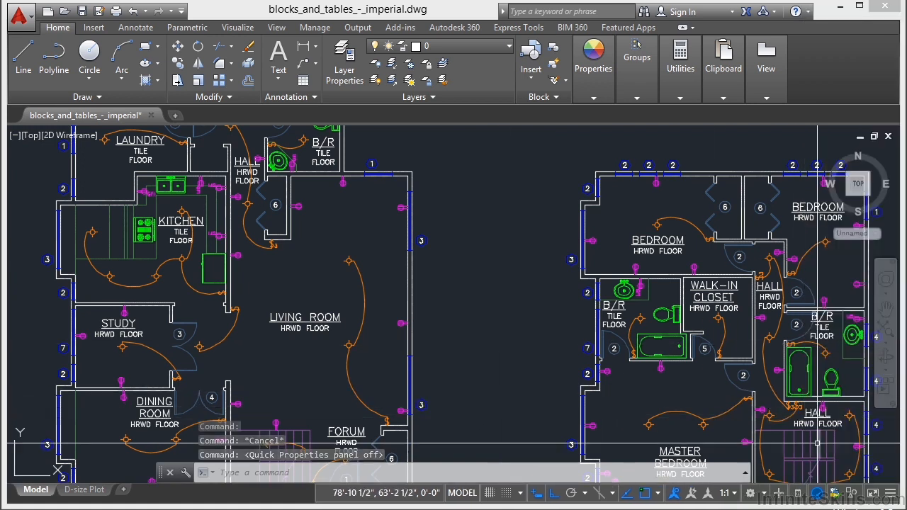
click(799, 494)
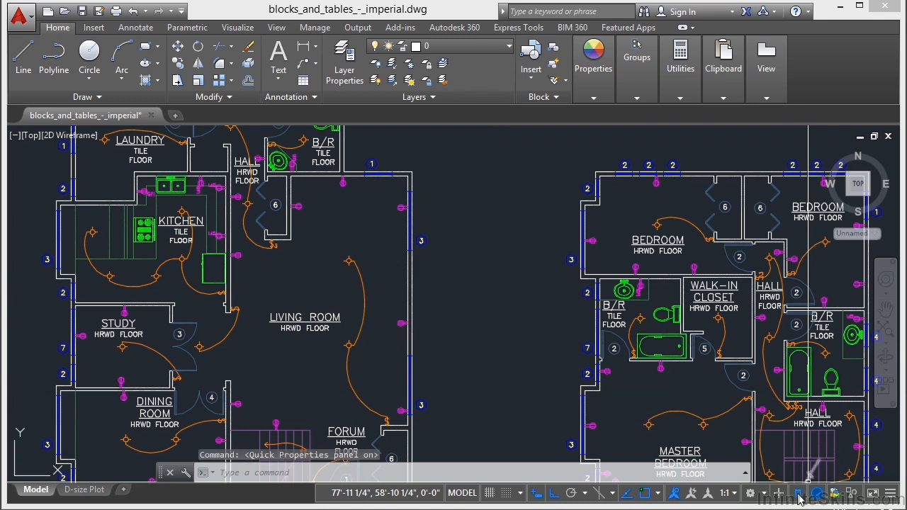
View the quick properties of the lower lighting arc in the living room, and clear the selection
click(350, 384)
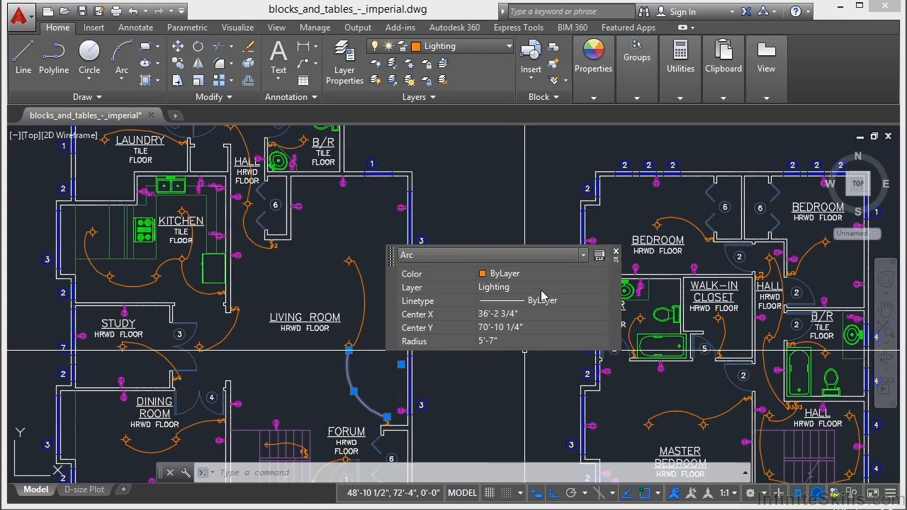
click(616, 255)
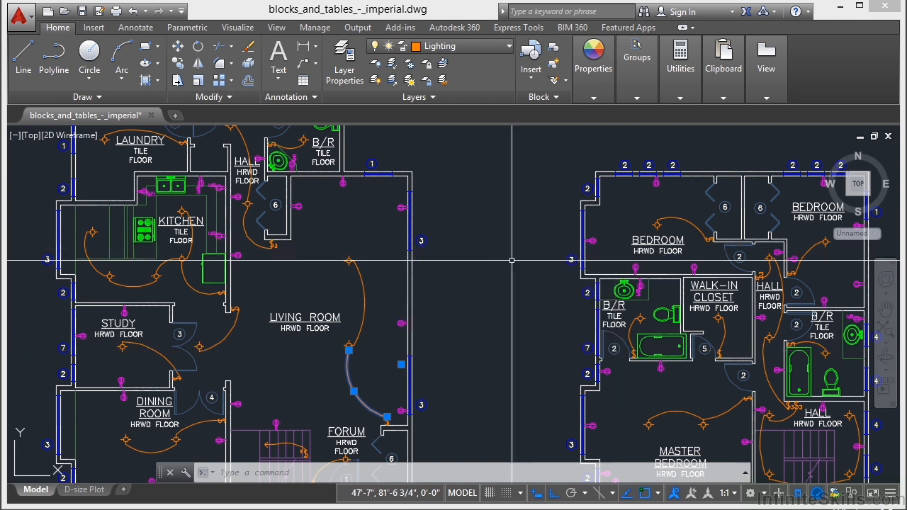
key(Escape)
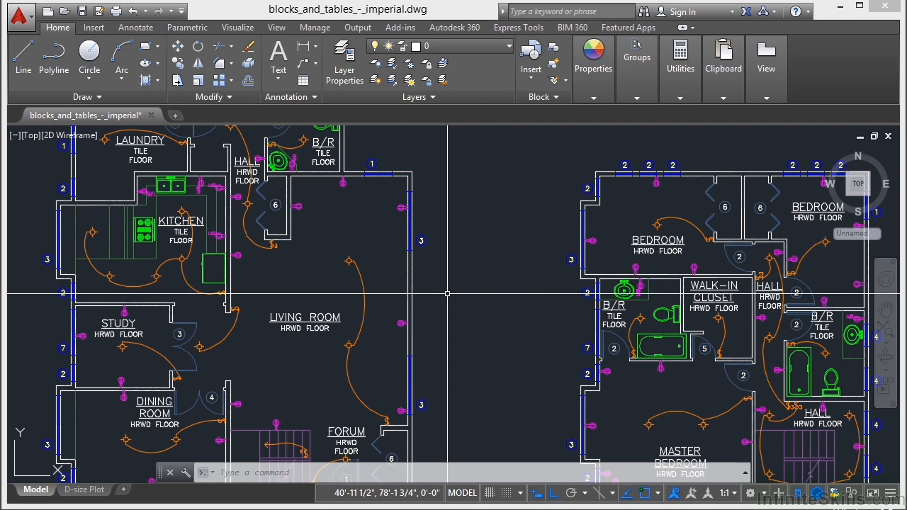
Run the LIST command on the upper lighting arc in the living room to read its object data
mouse_move(364, 290)
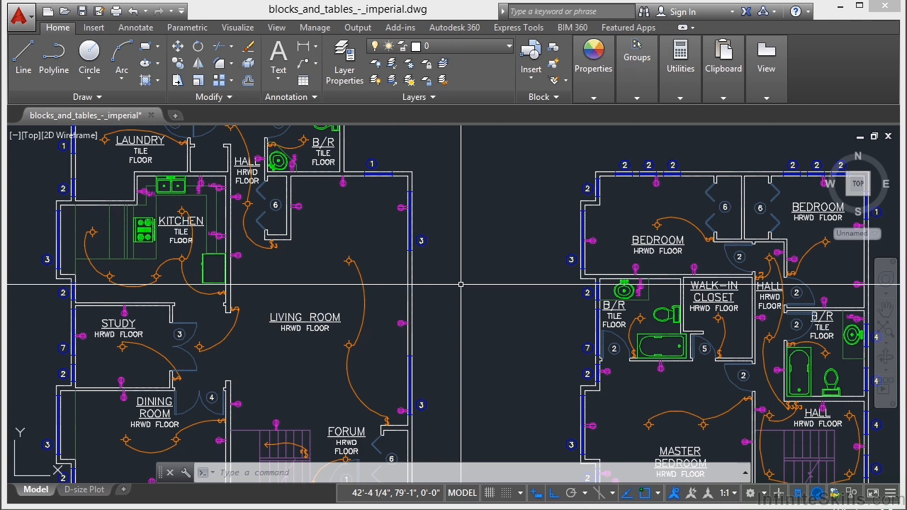
text(list)
key(Return)
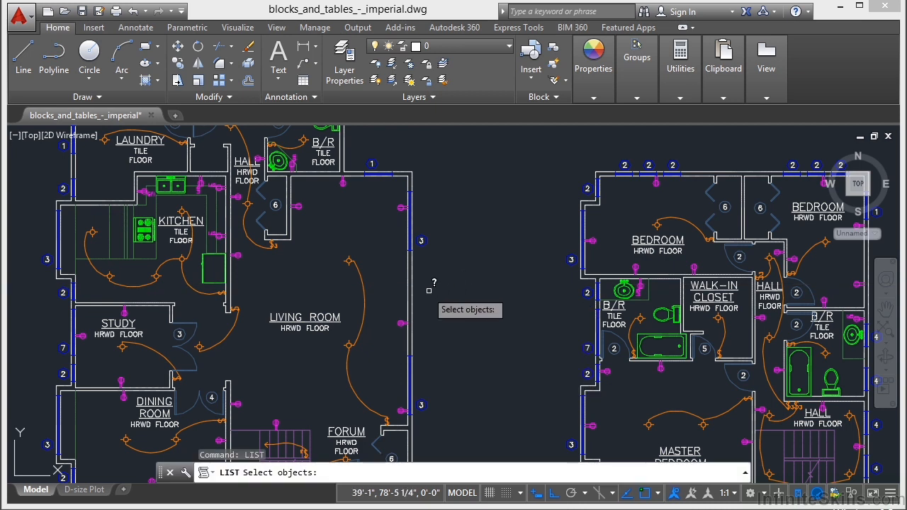
click(362, 285)
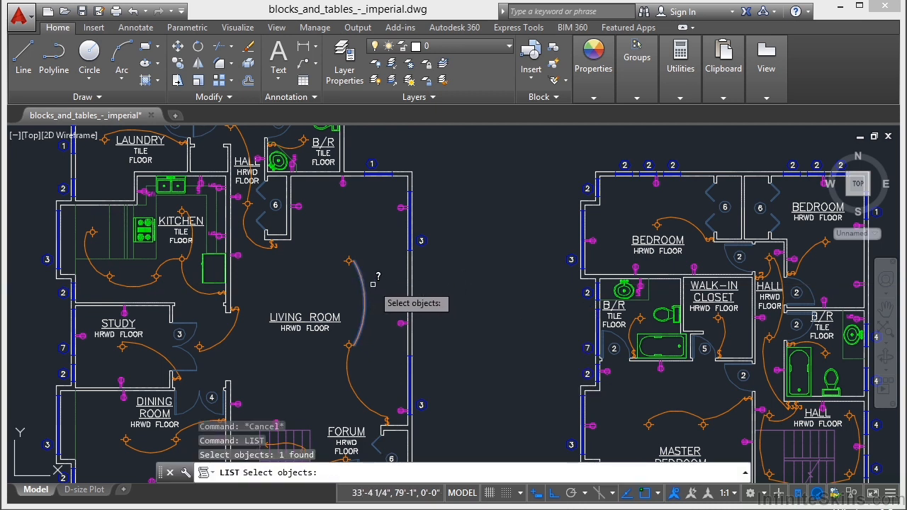
key(Return)
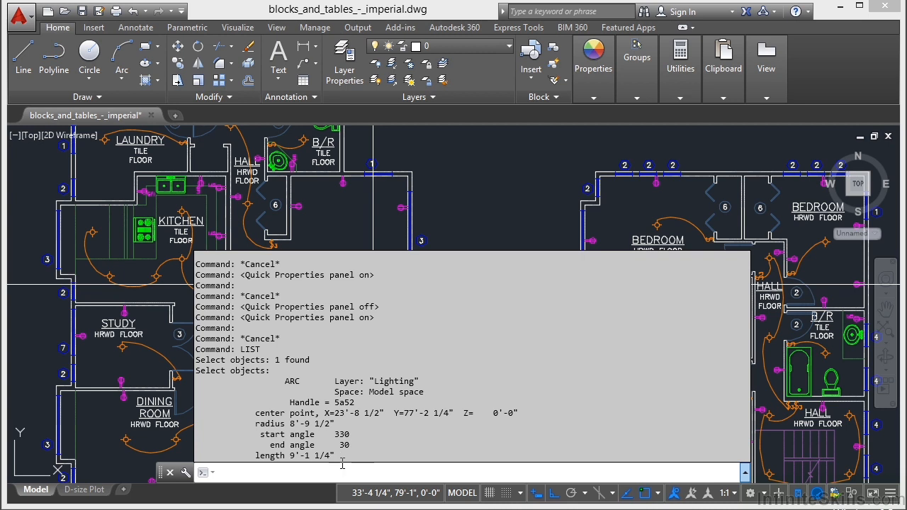
Copy the arc's listed data from the command history to the clipboard
drag(346, 459, 333, 374)
right_click(333, 374)
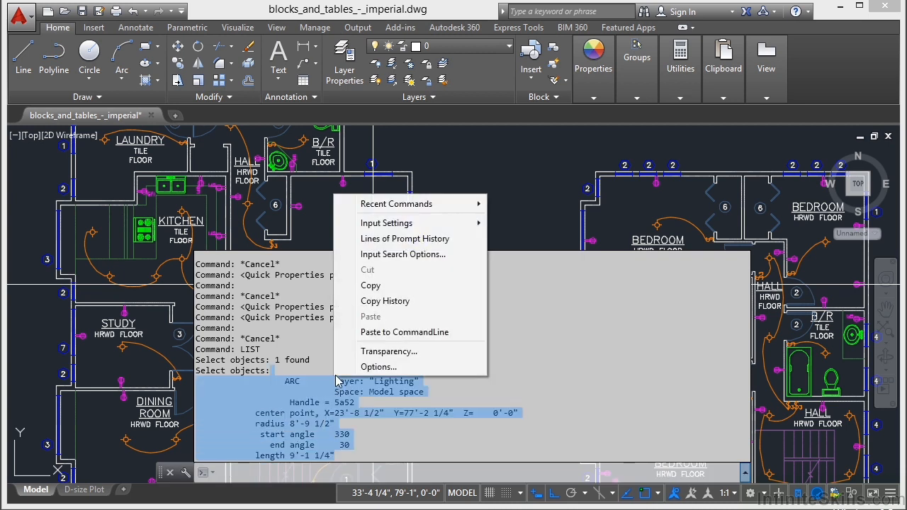
click(389, 286)
click(372, 409)
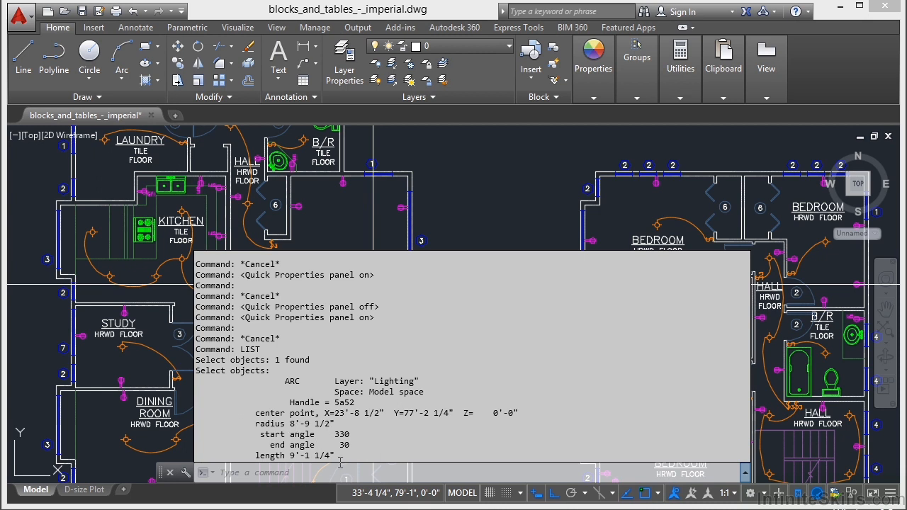
Highlight the arc's radius, angle and length lines in the listing, and dismiss the command history
drag(331, 456, 287, 428)
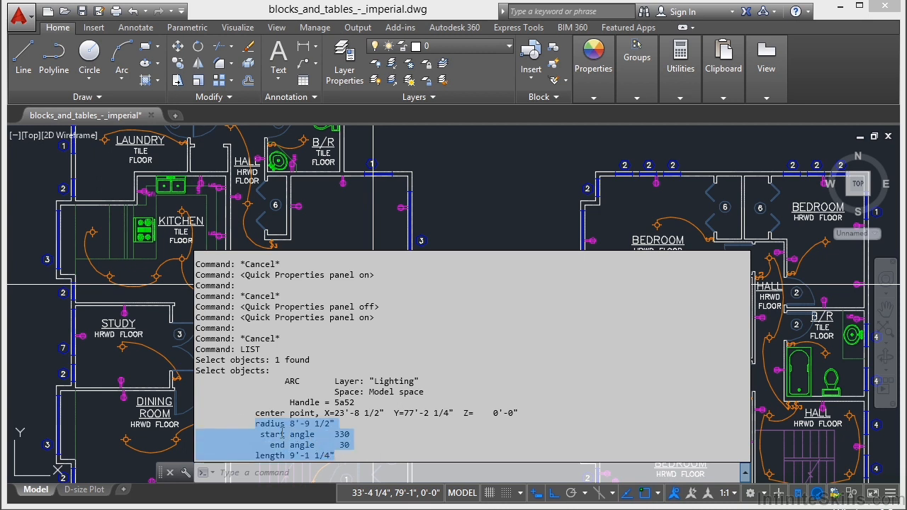
click(309, 448)
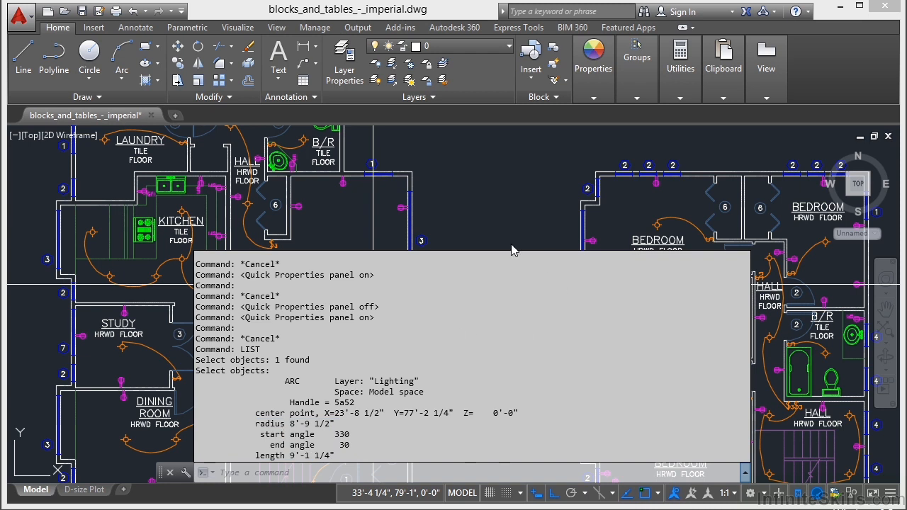
click(475, 211)
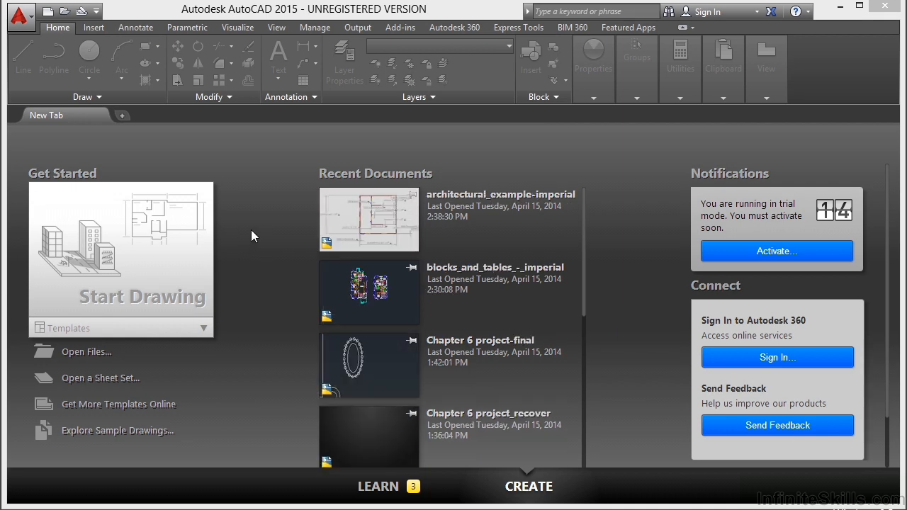
Open the drawing architectural_example-imperial.dwg from folder 07
click(99, 352)
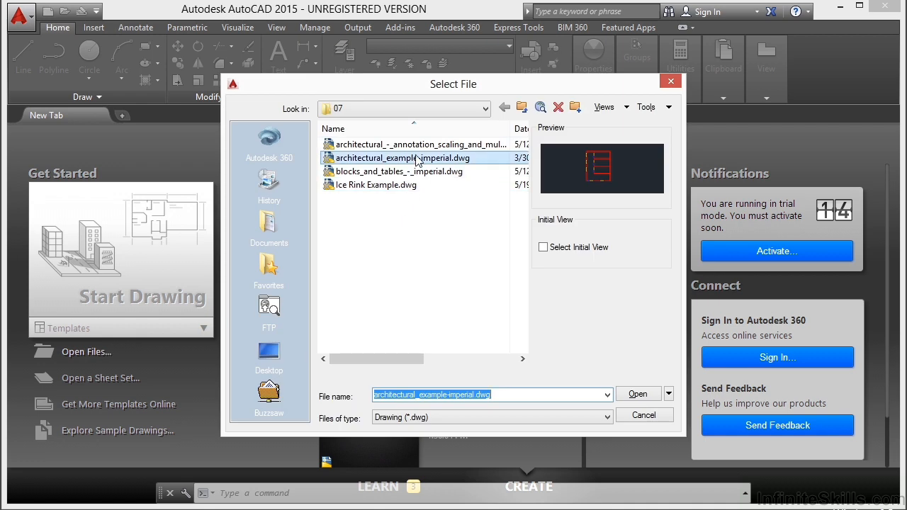
click(417, 157)
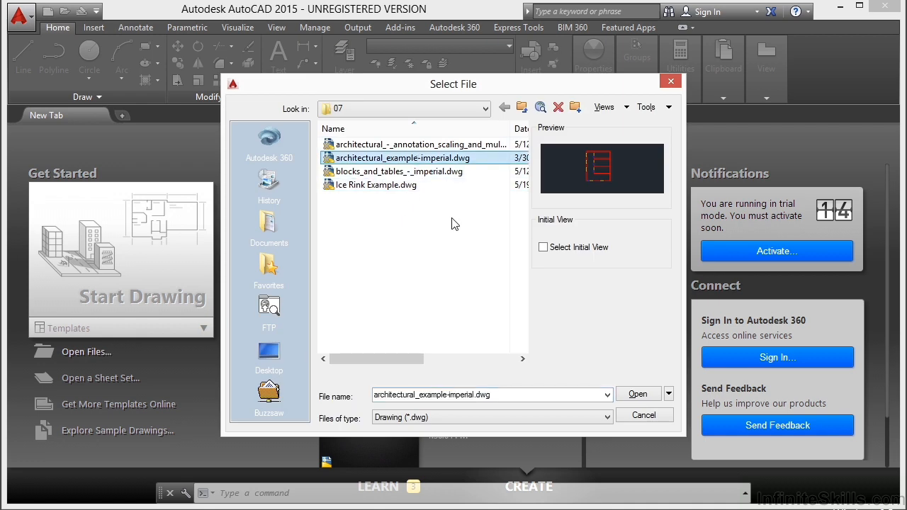
click(638, 394)
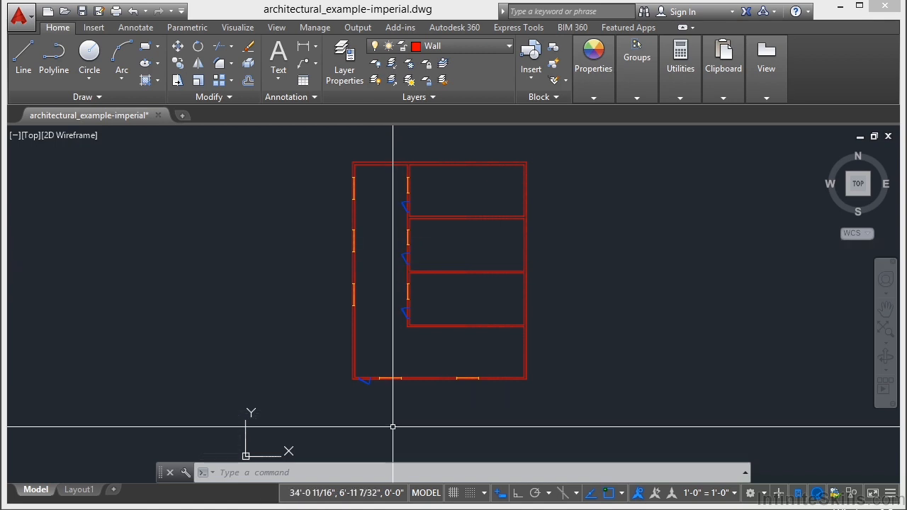
Check which tools are enabled in the status bar customization list, and return to the floor plan
click(890, 499)
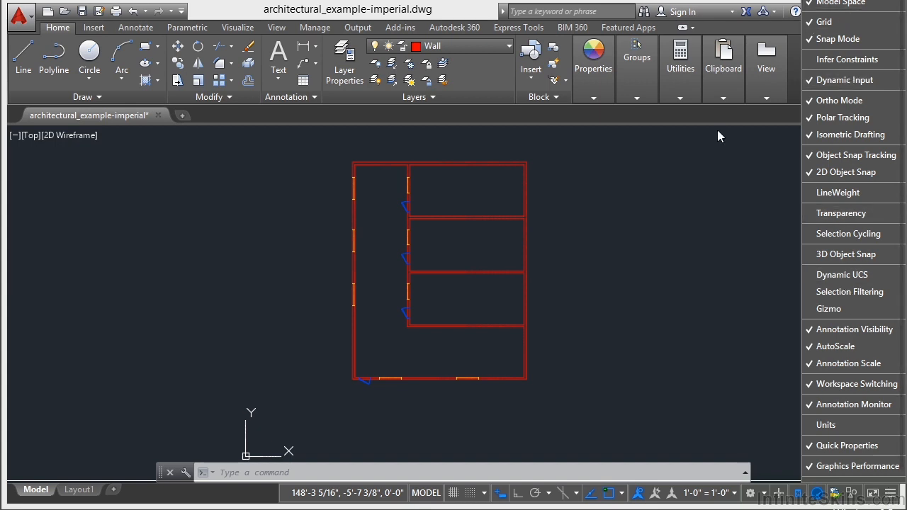
click(597, 257)
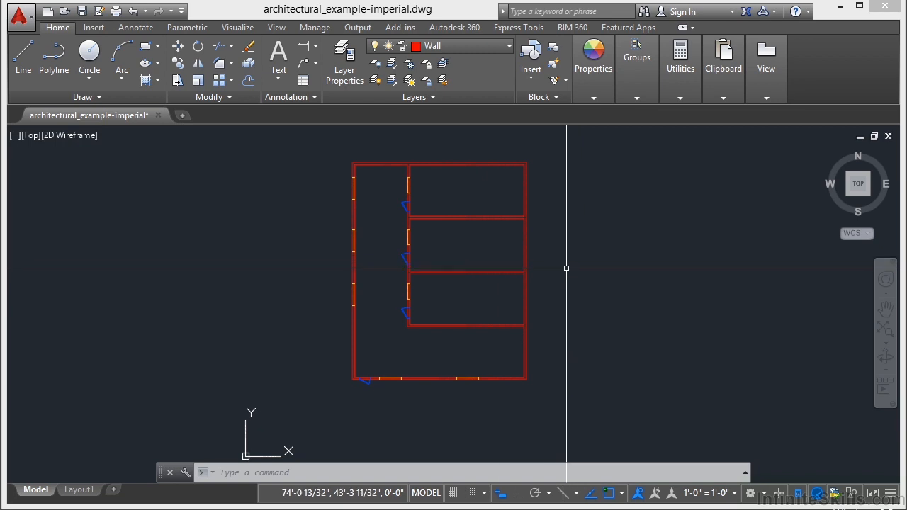
scroll(395, 270, up, 2)
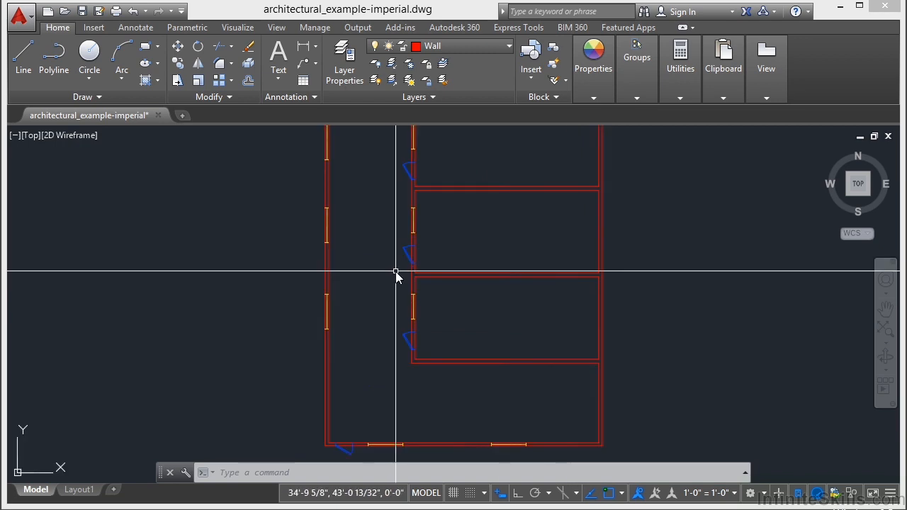
Identify the coordinates of the inside corner where a horizontal partition meets the corridor wall, using the ID command
text(ID)
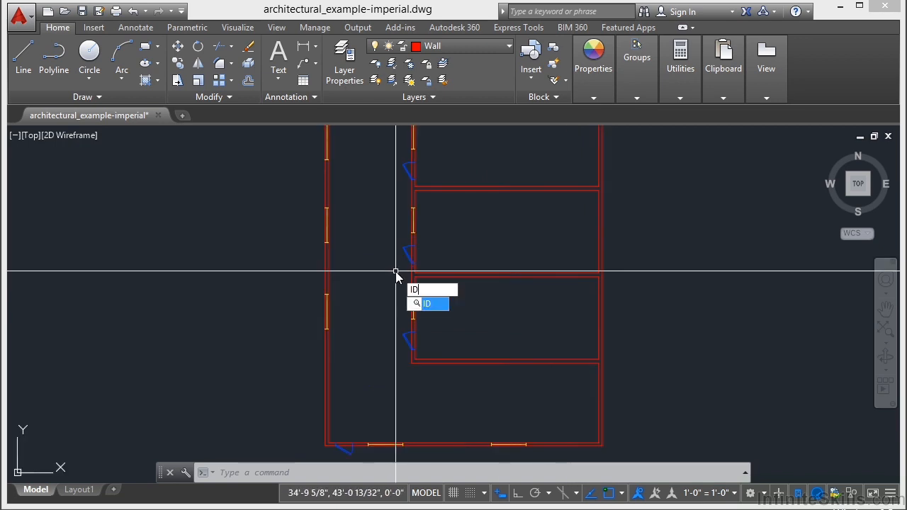
key(Return)
scroll(399, 275, up, 4)
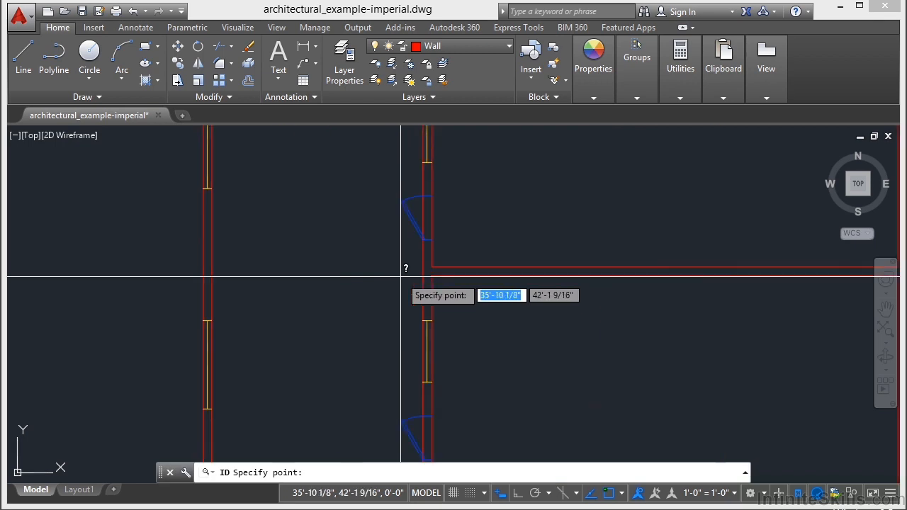
click(438, 269)
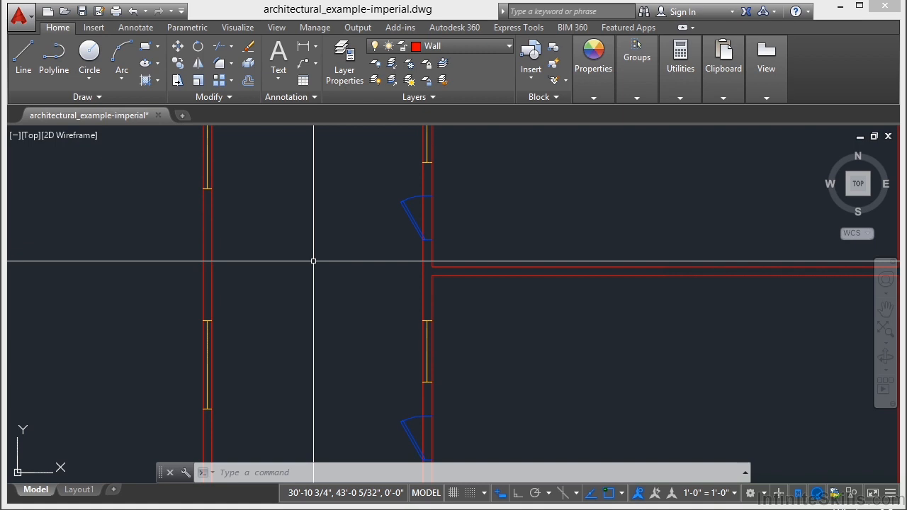
Measure the clear width of the corridor between its two facing wall lines with the DIST command
text(DI)
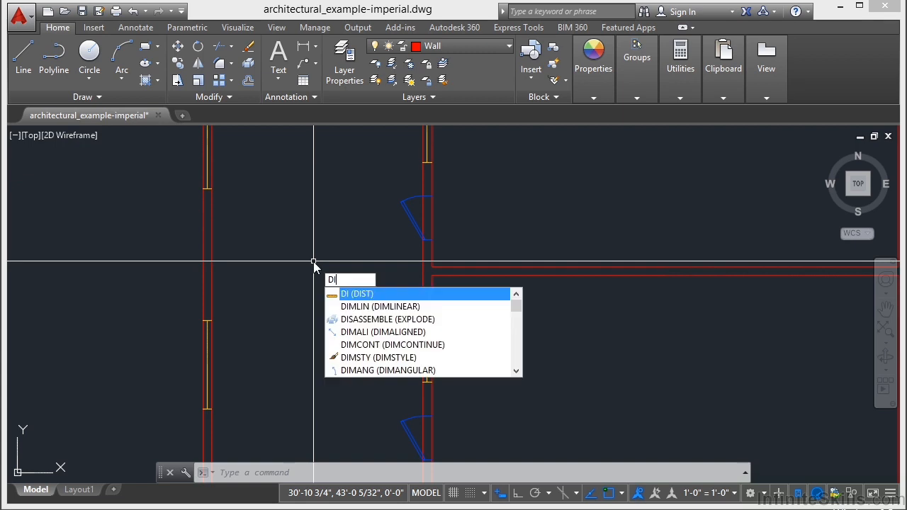
key(Return)
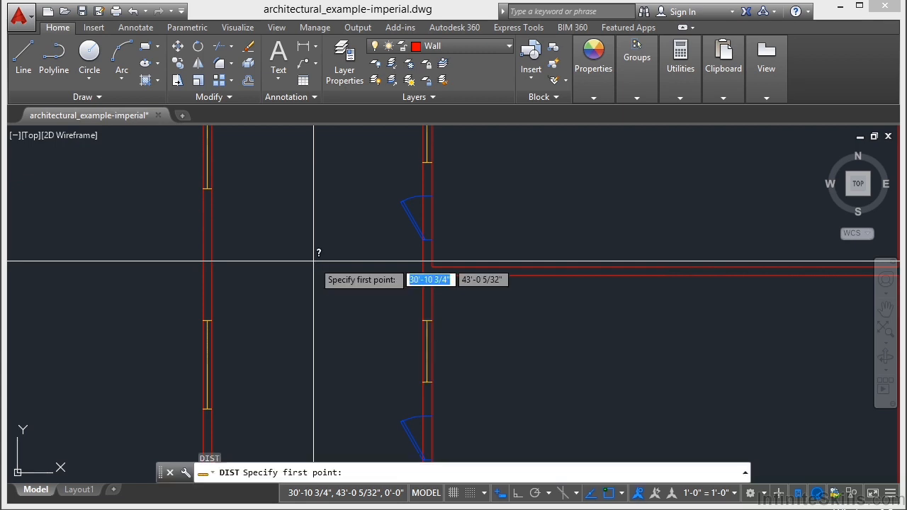
click(422, 267)
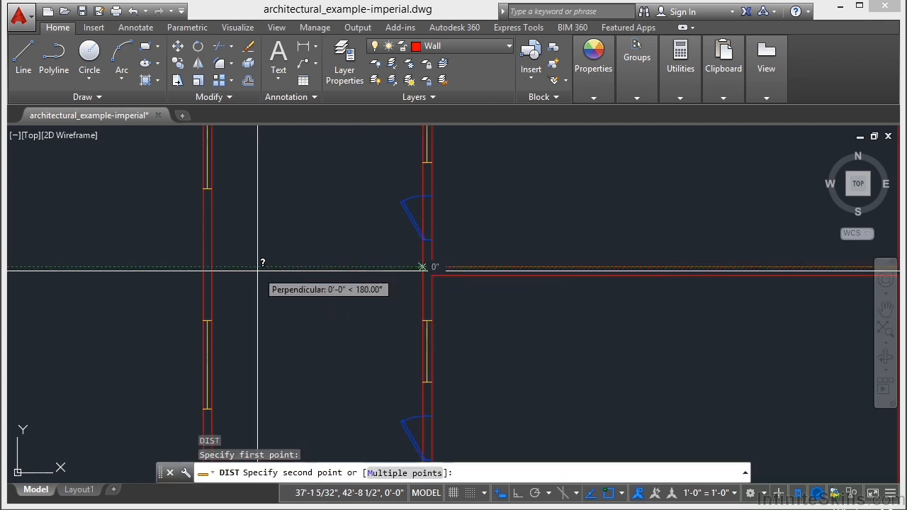
click(217, 270)
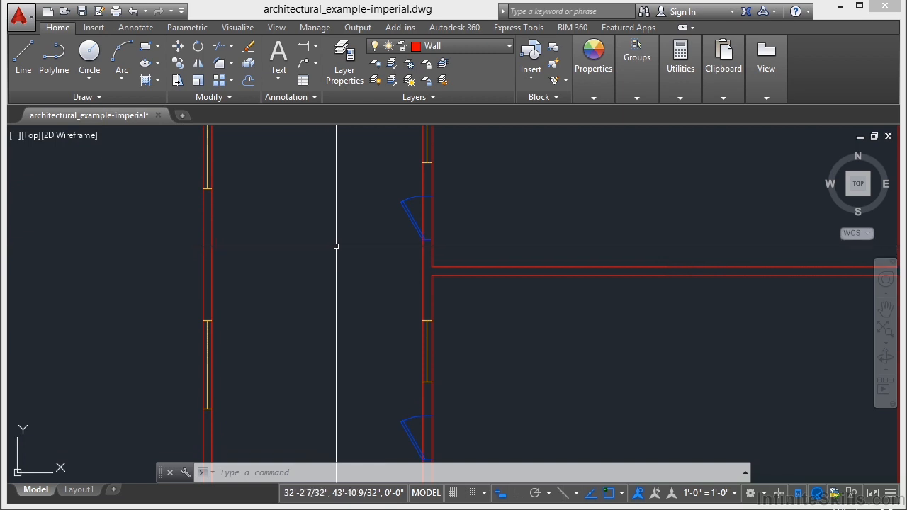
Measure the distance from the room's inside corner at the partition across the corridor to the outer wall, using the Measure Distance tool
click(682, 97)
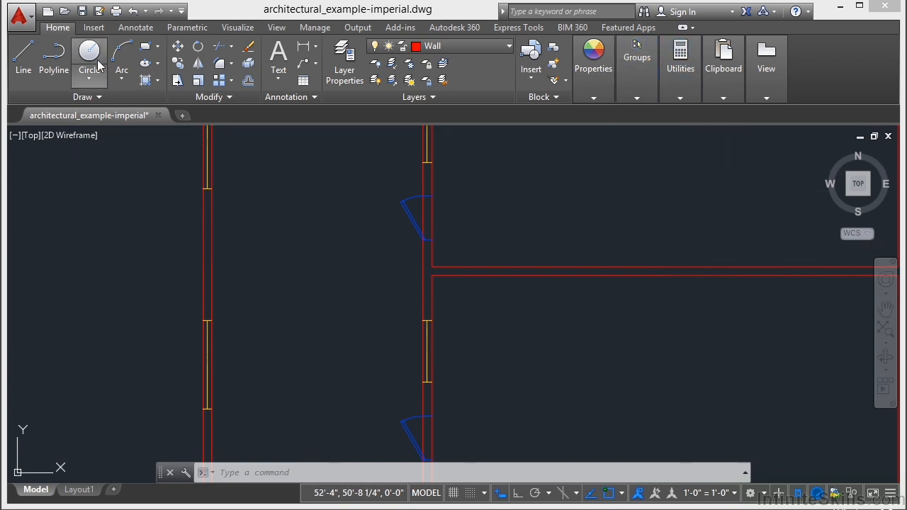
mouse_move(680, 87)
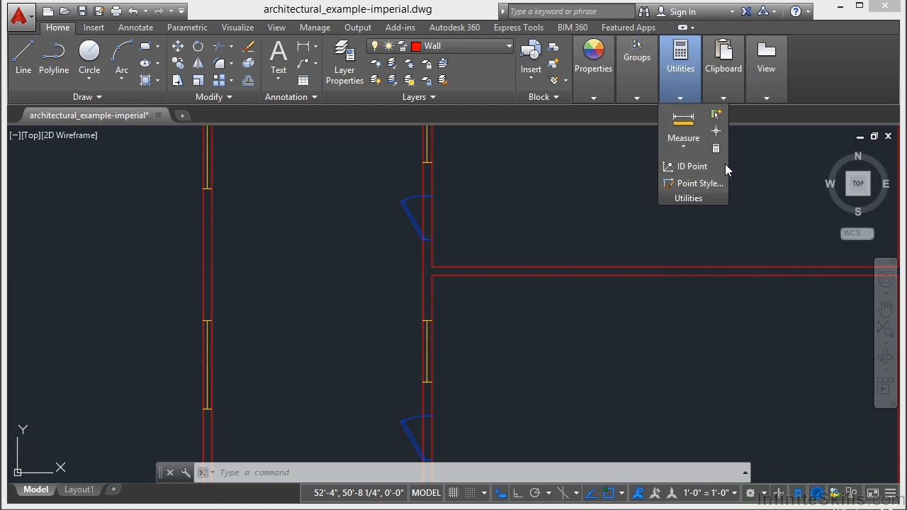
click(683, 152)
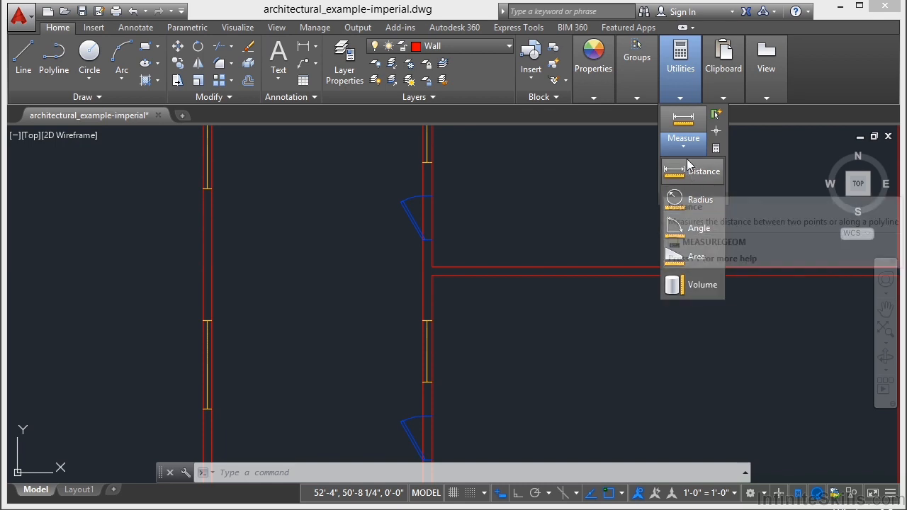
click(693, 184)
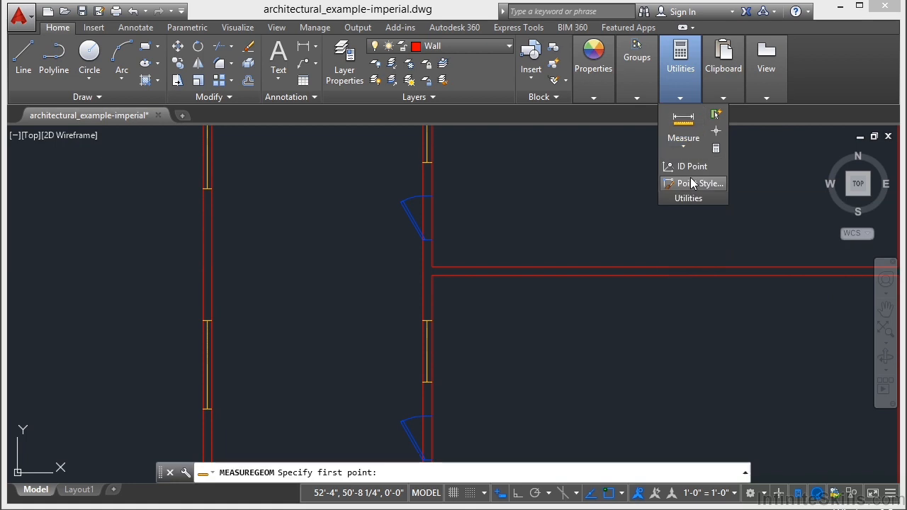
click(433, 267)
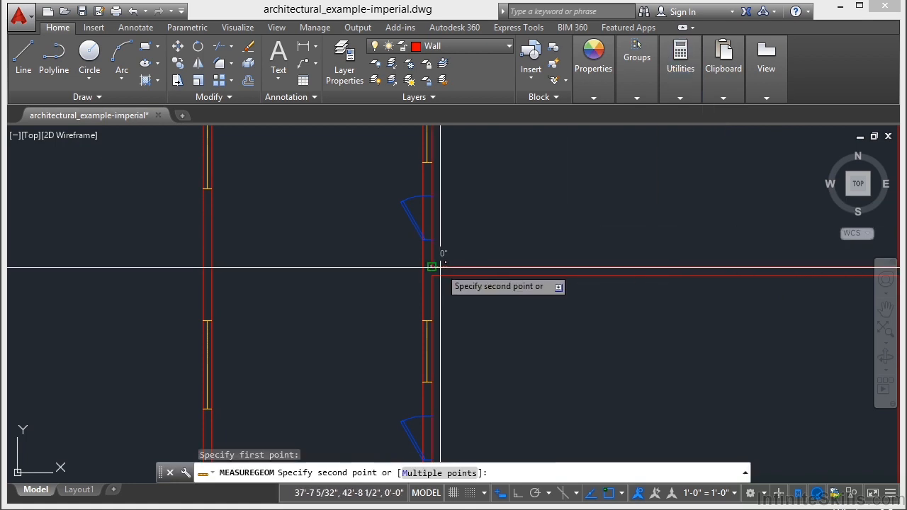
click(214, 267)
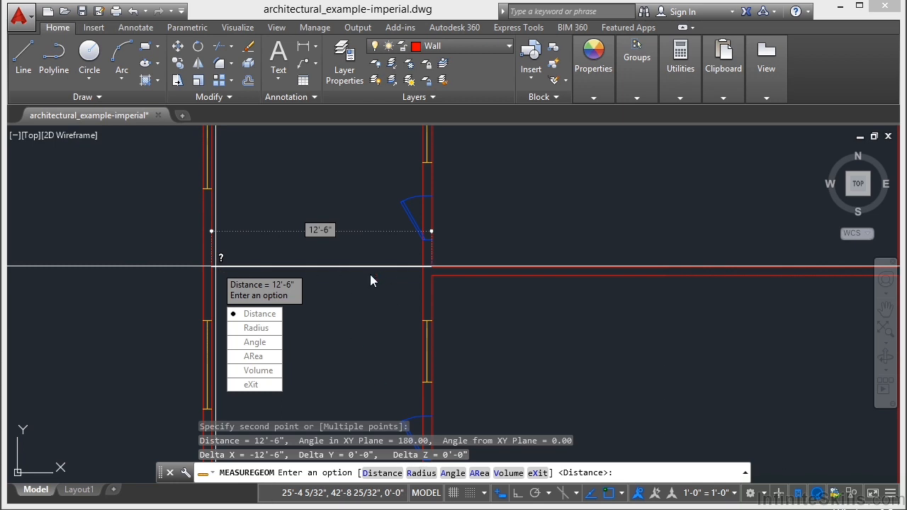
key(Escape)
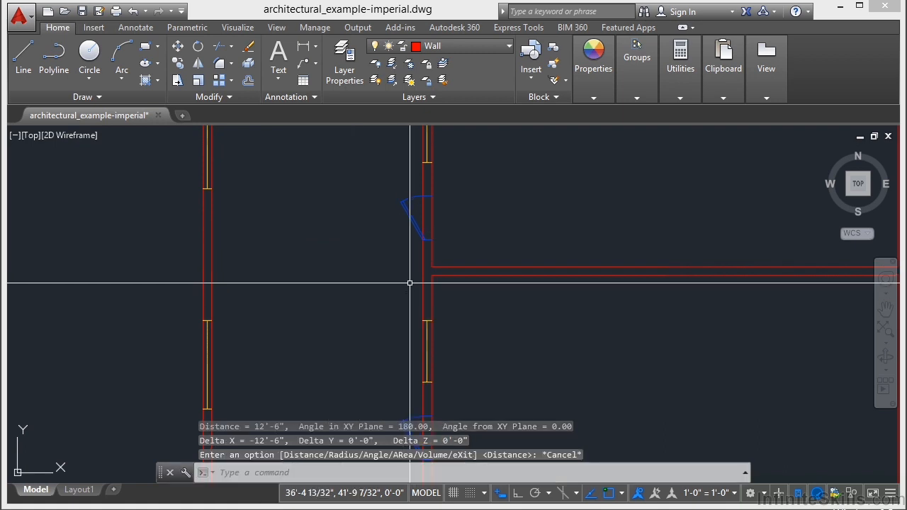
Measure the perimeter of the uppermost room through its four inside corners, using the Distance tool's Multiple points option
scroll(403, 283, down, 5)
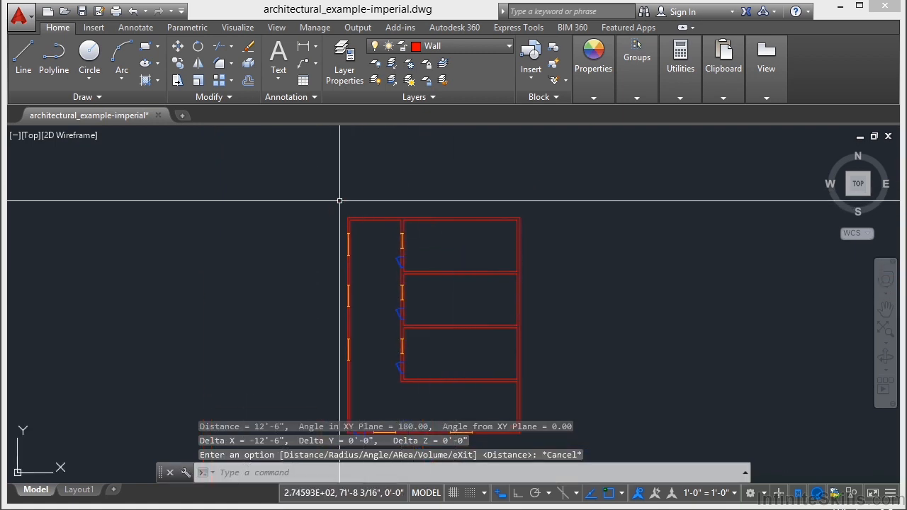
scroll(508, 231, up, 4)
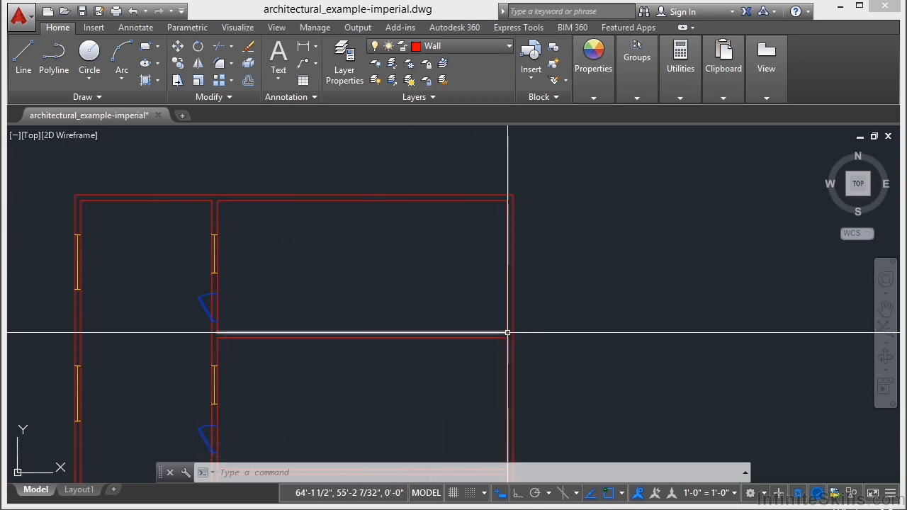
click(686, 98)
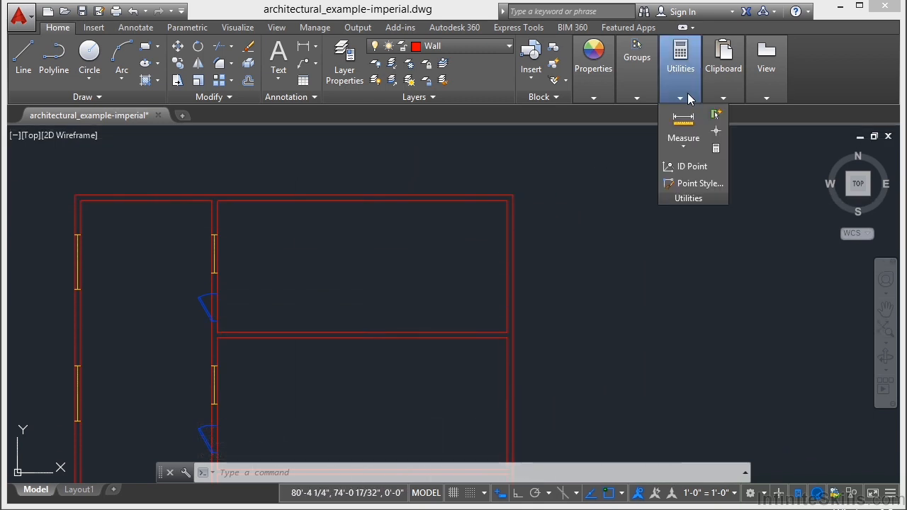
click(685, 146)
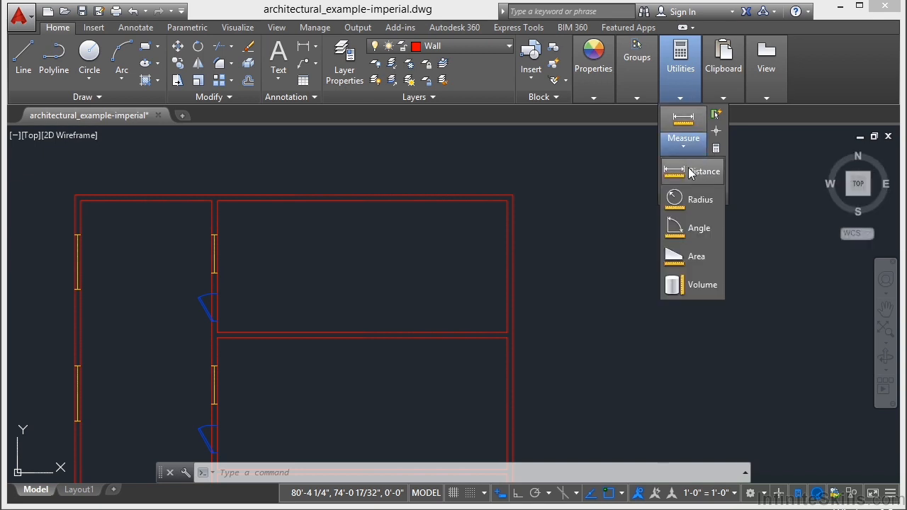
click(691, 172)
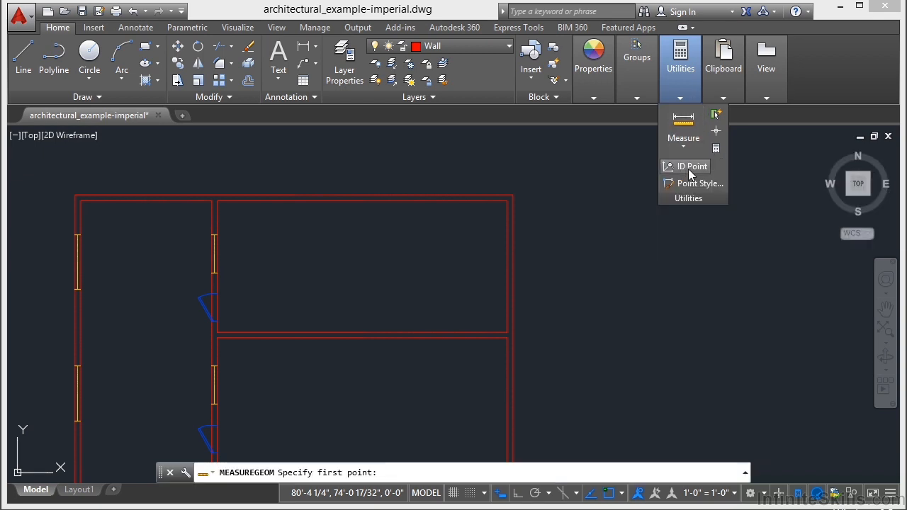
click(506, 332)
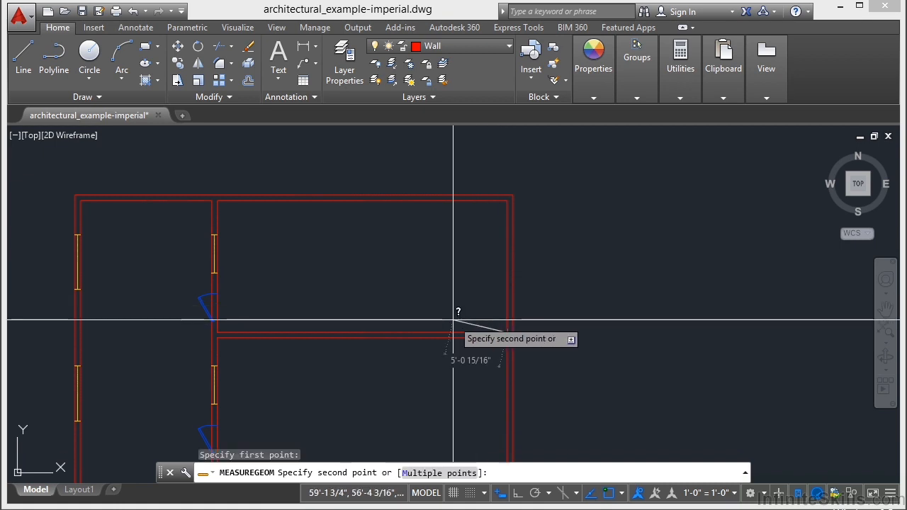
click(453, 474)
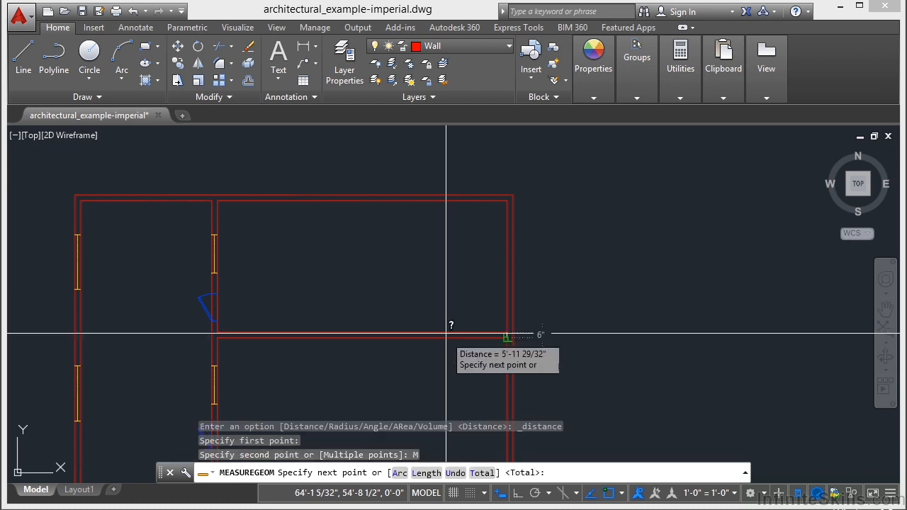
click(506, 201)
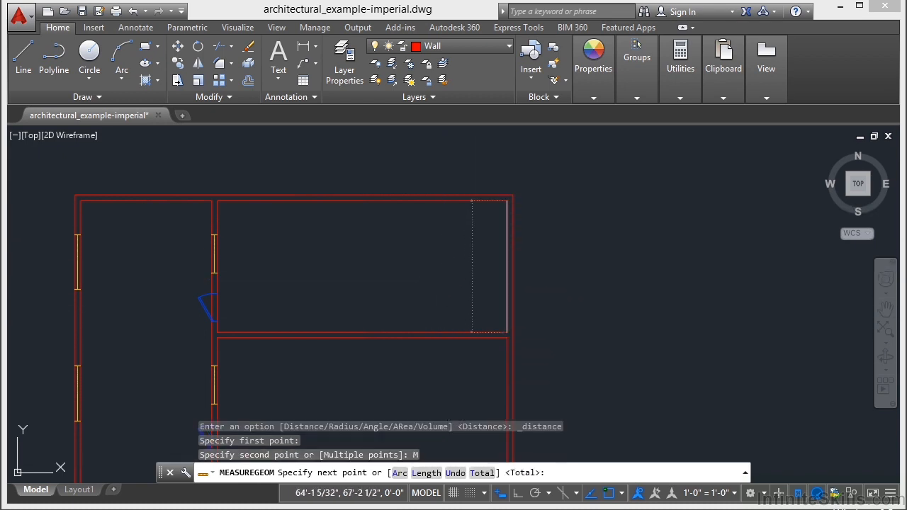
click(236, 201)
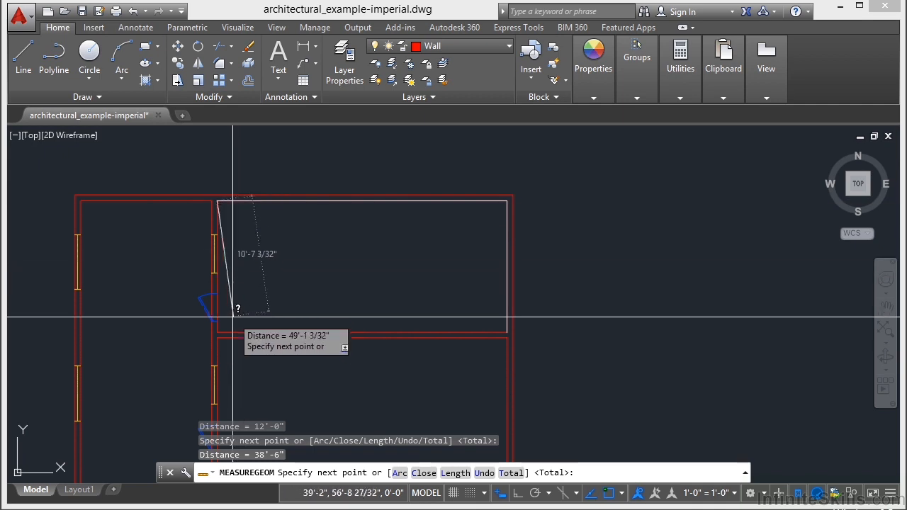
click(217, 331)
click(506, 331)
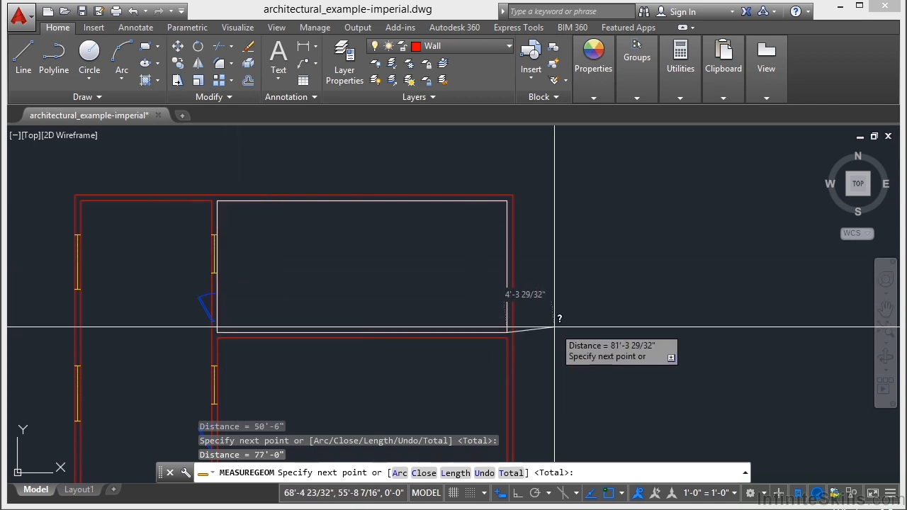
key(Return)
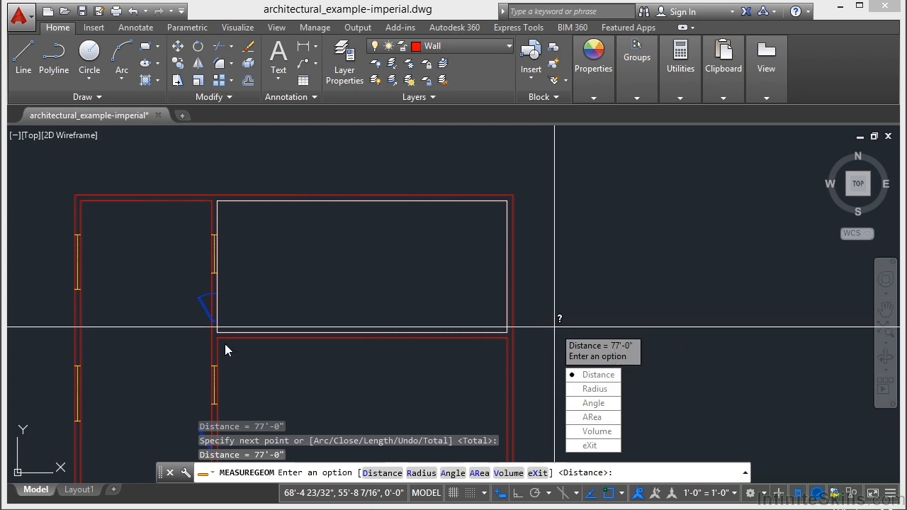
Measure the radius of the uppermost room's door swing arc with the Radius option
click(607, 395)
scroll(579, 255, down, 2)
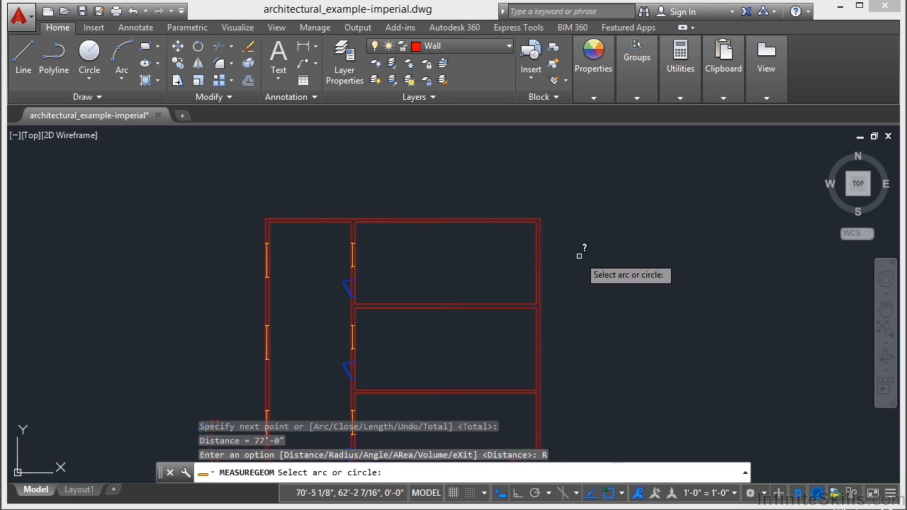
scroll(348, 283, up, 6)
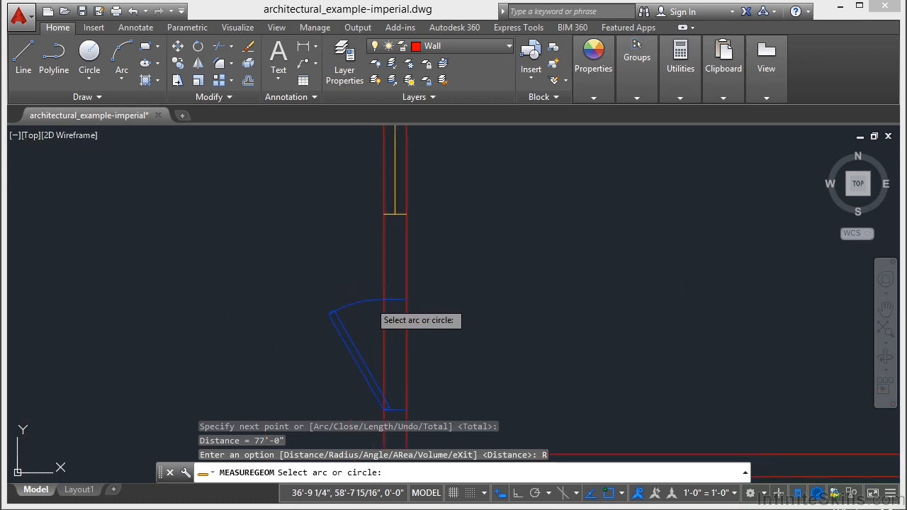
click(369, 302)
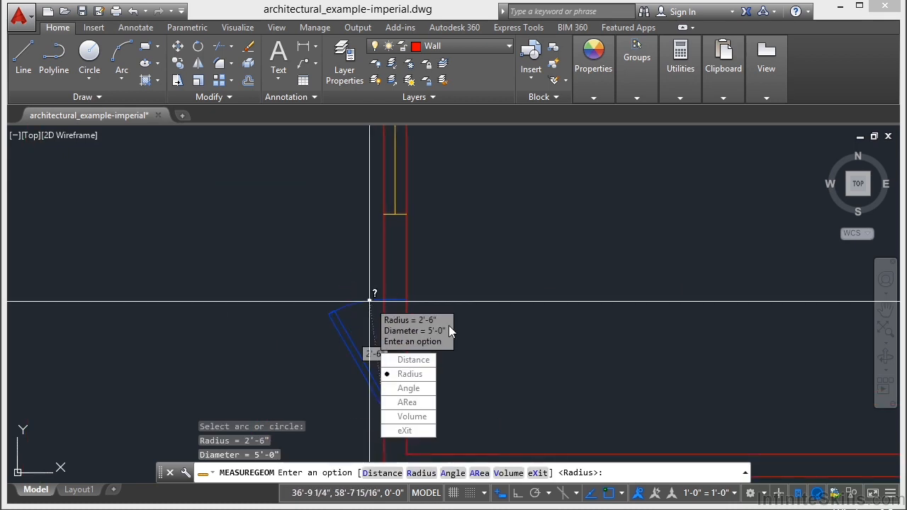
Measure the angle between the partition line below the door and the adjoining vertical corridor wall line
click(408, 389)
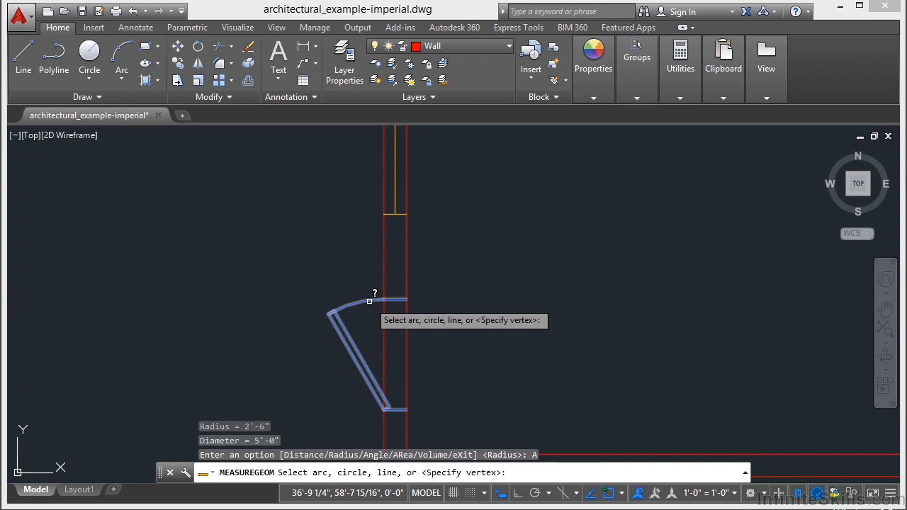
scroll(330, 264, down, 2)
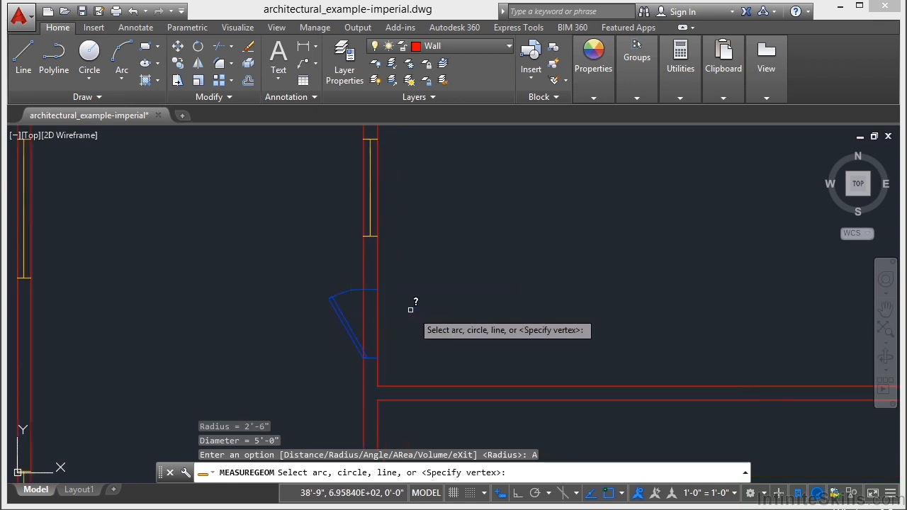
click(433, 384)
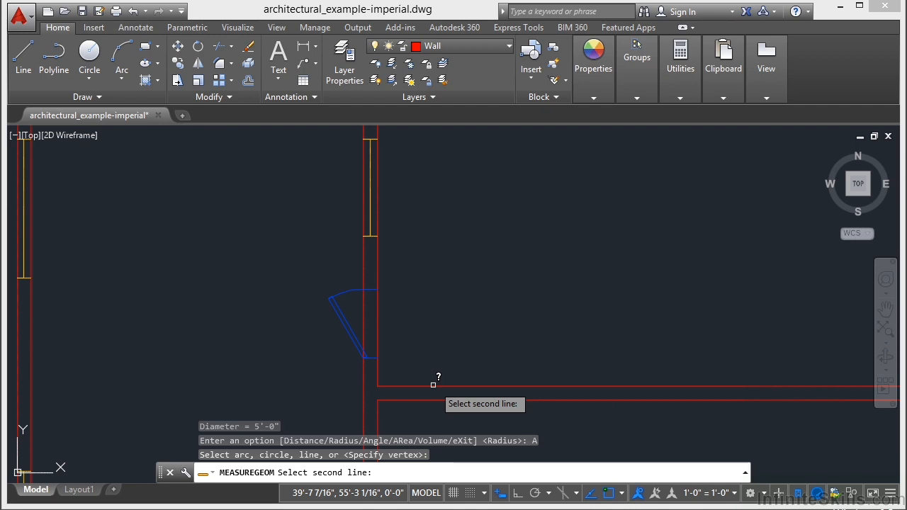
click(378, 312)
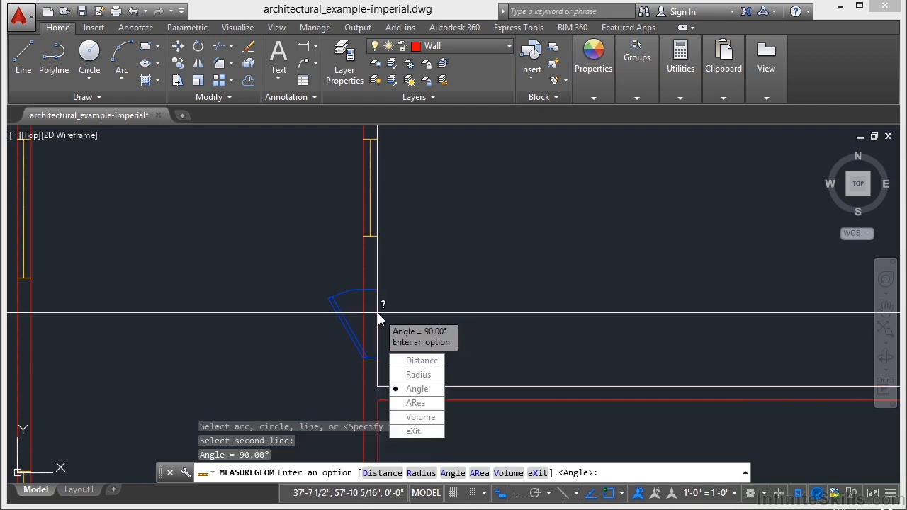
Measure the area of the uppermost room through its four inside corners, using the Area option
click(426, 404)
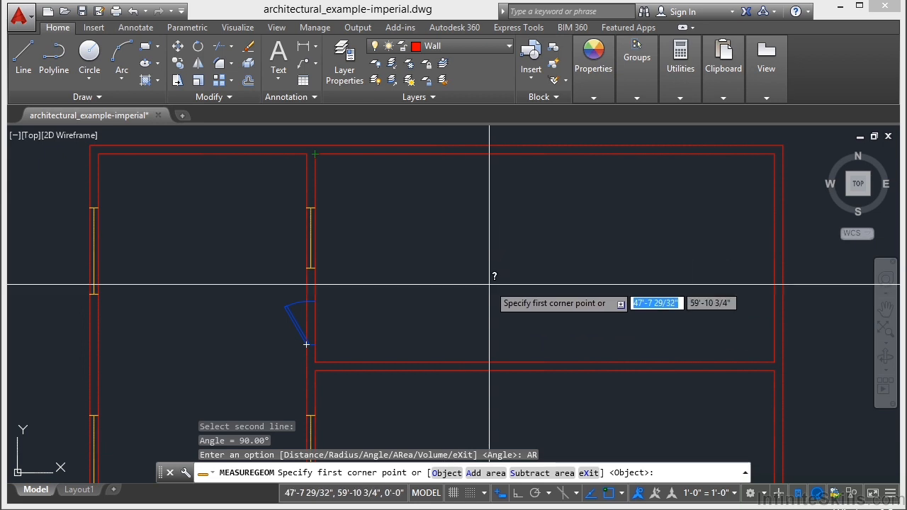
click(320, 359)
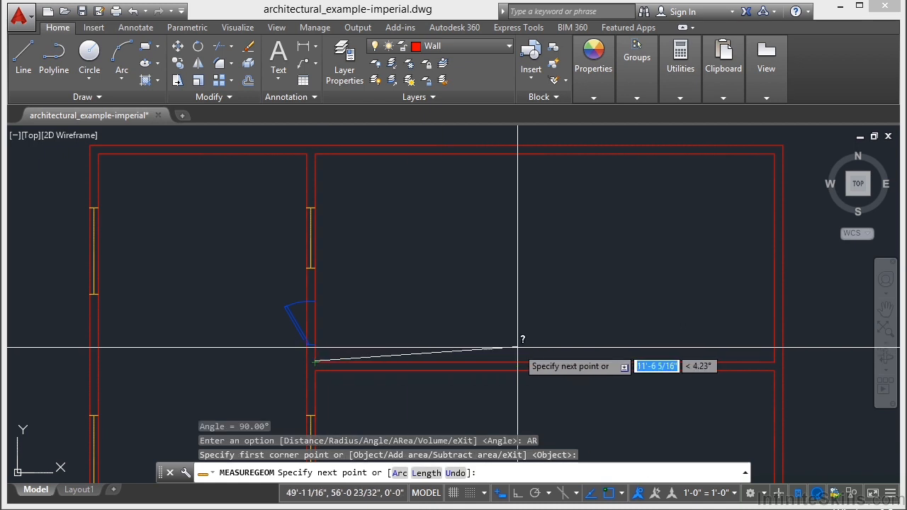
click(773, 360)
click(774, 155)
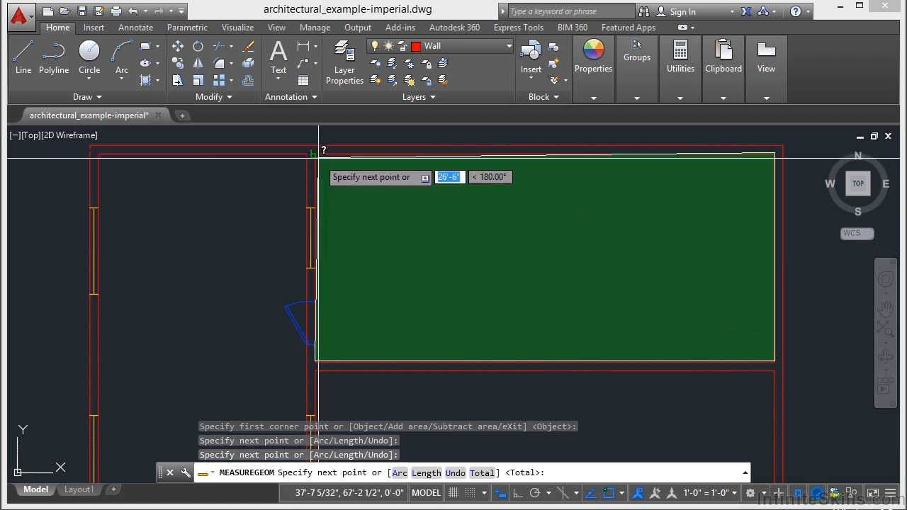
click(318, 154)
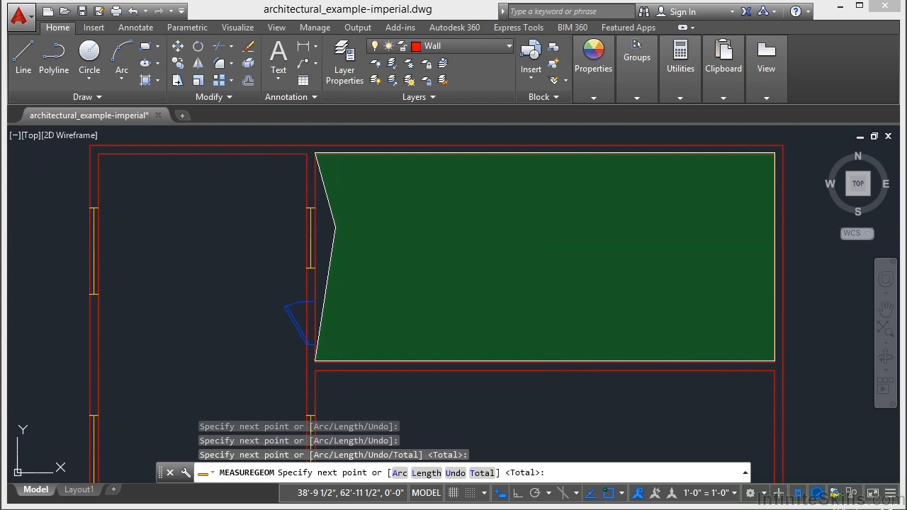
key(Return)
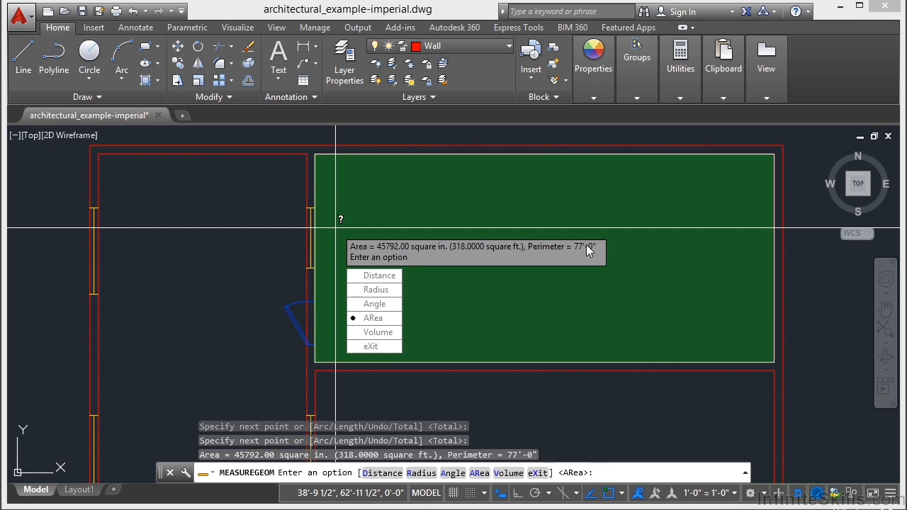
Measure the floor plan's overall area in Add area mode through the four outer corners of the exterior walls
click(368, 318)
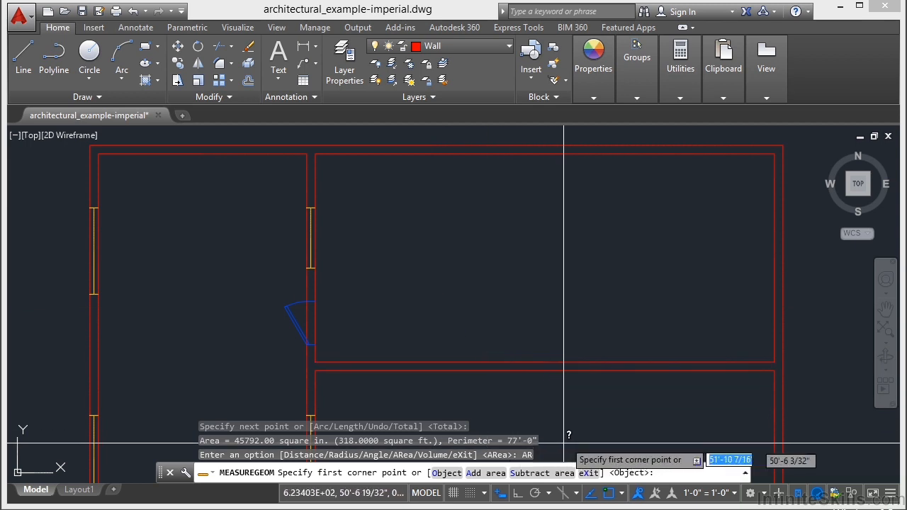
scroll(412, 221, down, 5)
mouse_move(452, 244)
middle_down()
mouse_move(429, 210)
mouse_move(443, 178)
mouse_move(444, 192)
middle_up()
scroll(432, 206, down, 3)
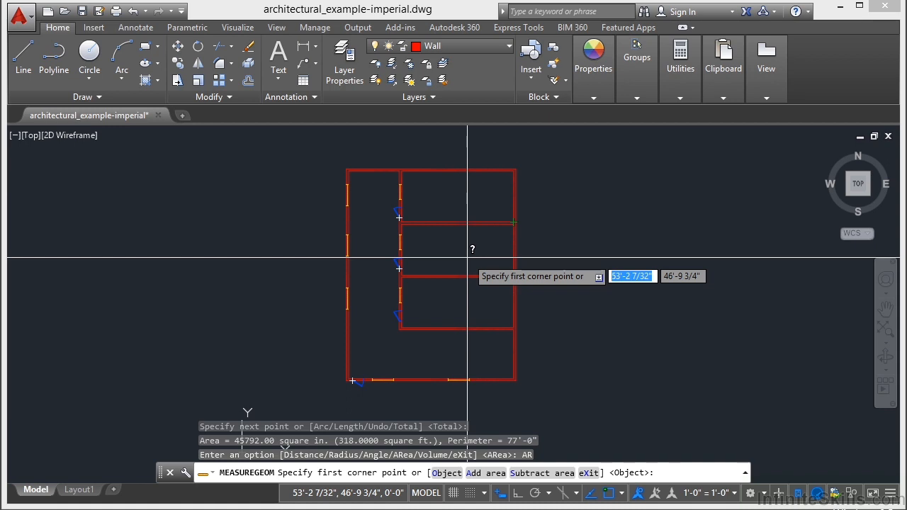
text(a)
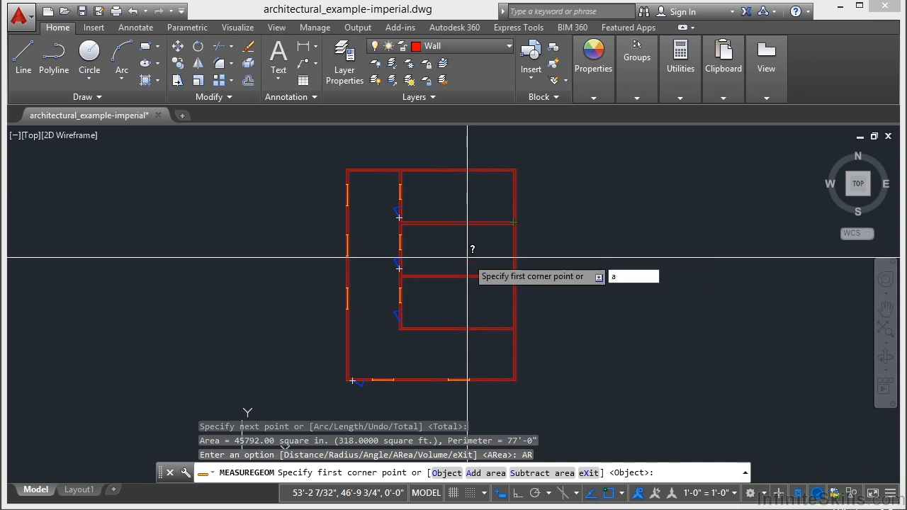
key(Return)
scroll(527, 173, up, 4)
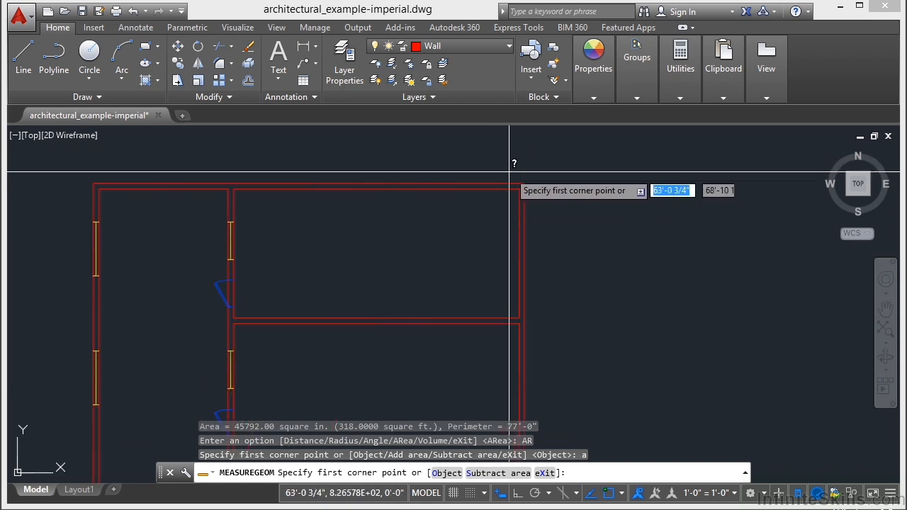
click(525, 183)
click(147, 183)
scroll(141, 174, down, 2)
middle_drag(182, 280, 255, 135)
scroll(176, 354, up, 4)
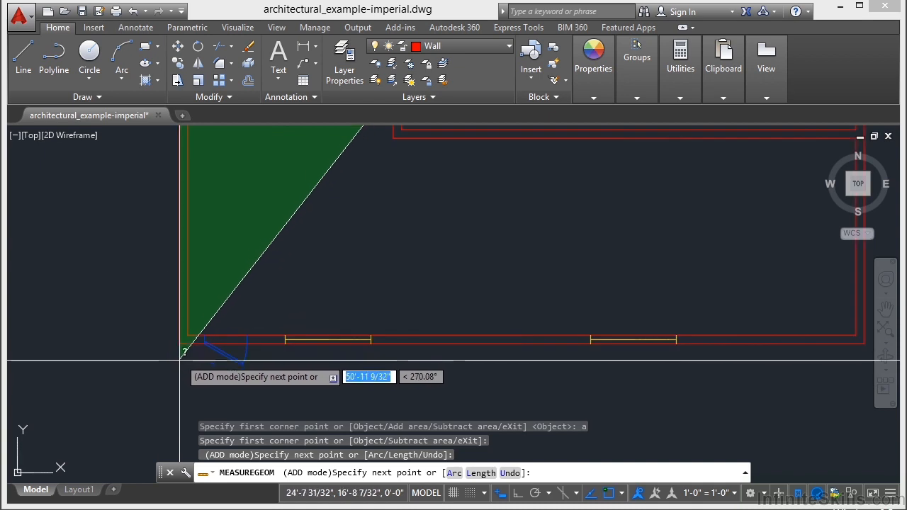
click(179, 342)
scroll(80, 342, down, 2)
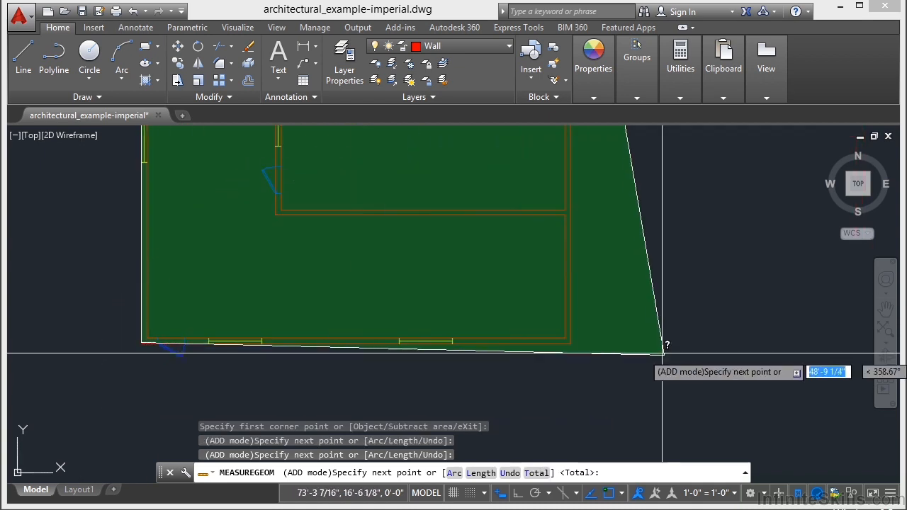
click(570, 342)
scroll(530, 262, down, 2)
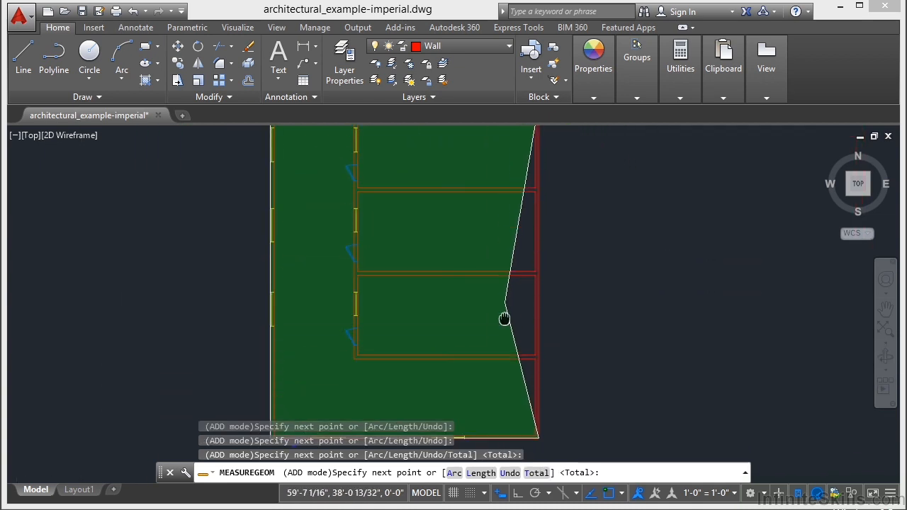
scroll(535, 283, down, 2)
key(Return)
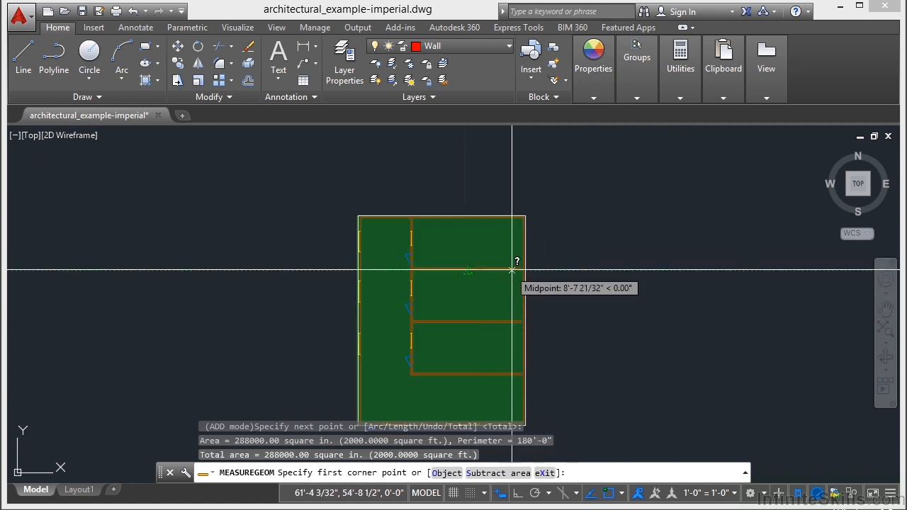
Subtract the middle room from the total area through its four inside corners, using the Subtract area option
text(s)
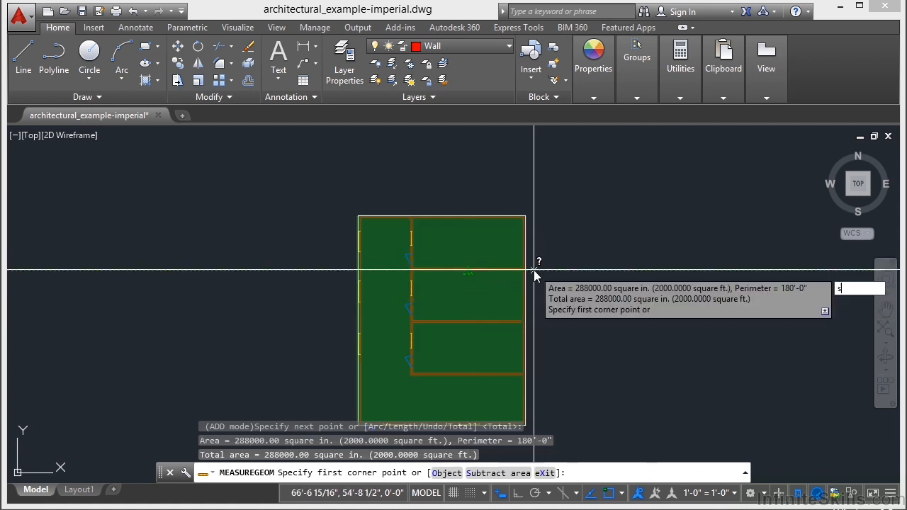
key(Return)
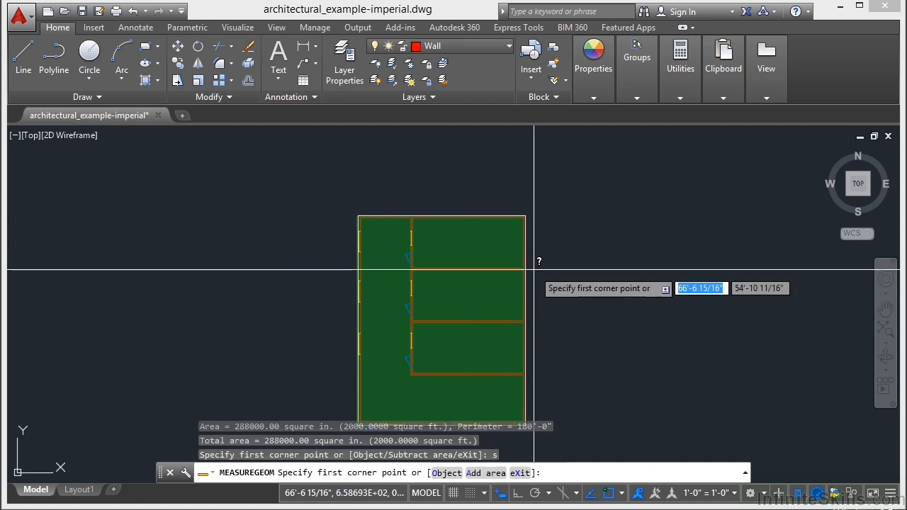
scroll(516, 302, up, 4)
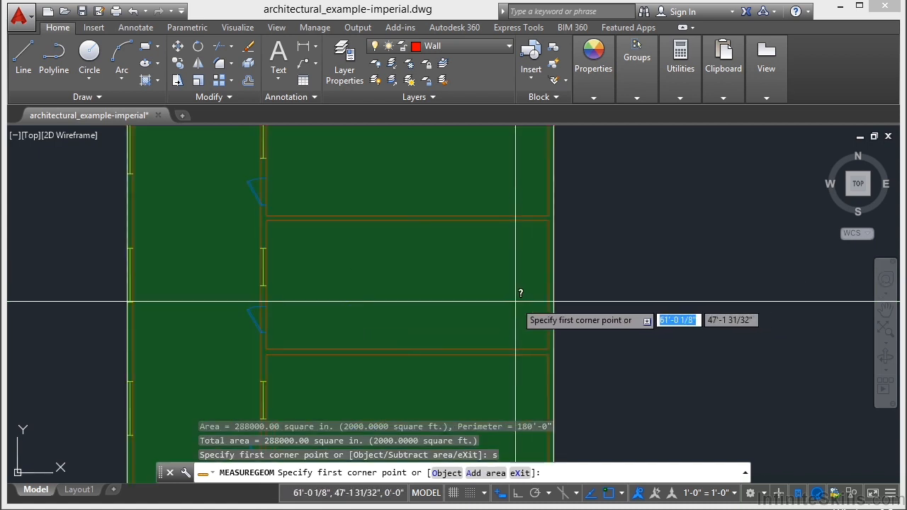
click(549, 220)
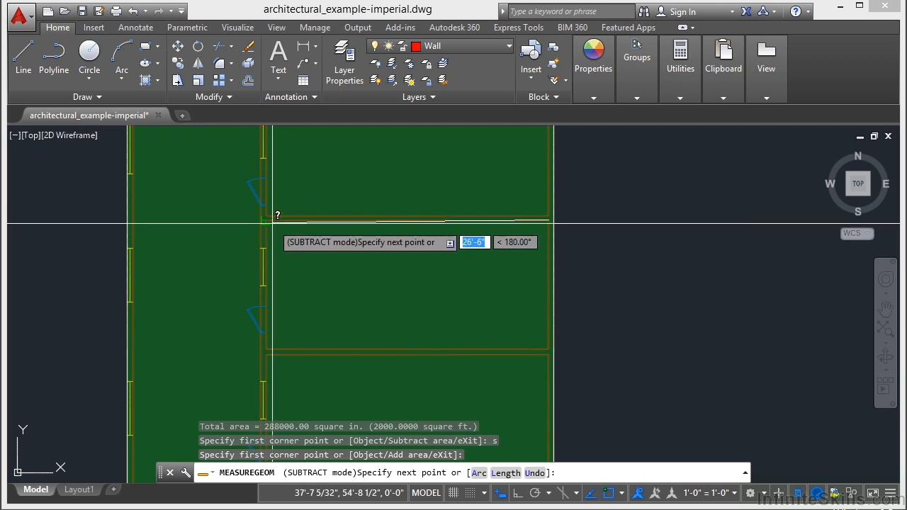
click(267, 220)
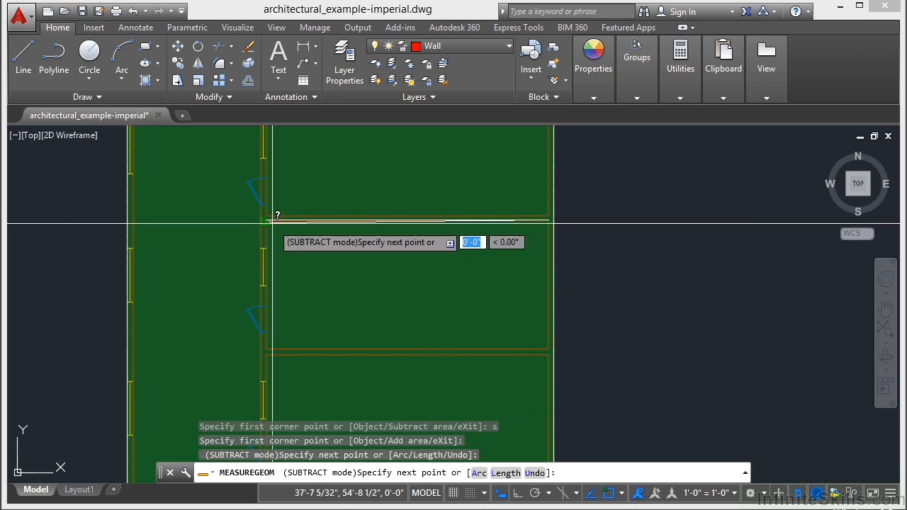
click(268, 344)
scroll(549, 344, up, 3)
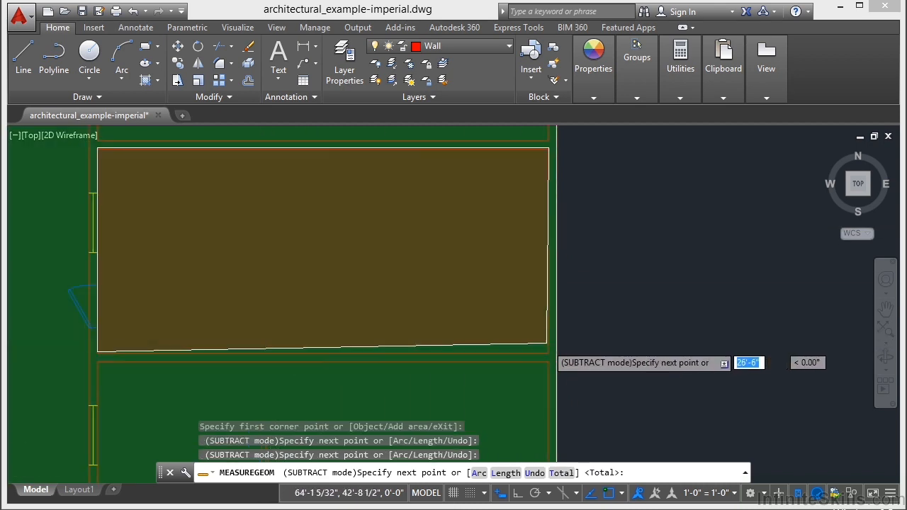
click(548, 345)
scroll(547, 345, down, 3)
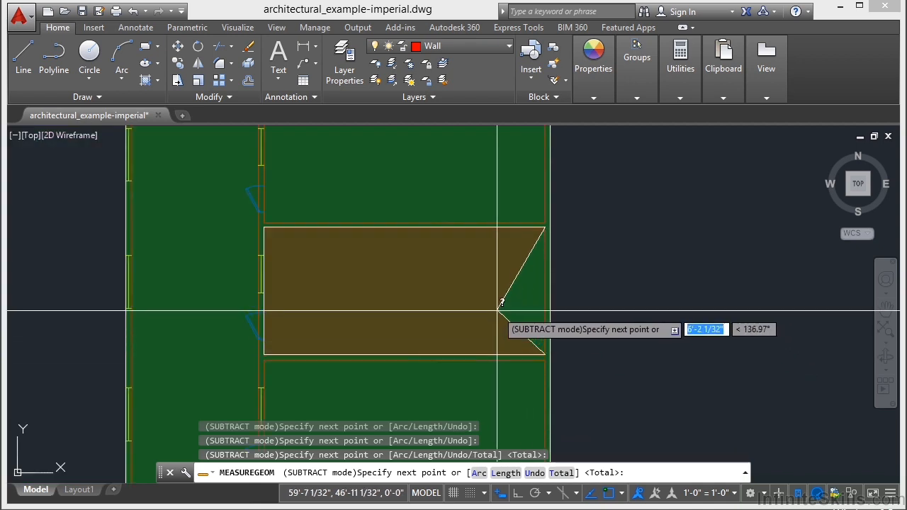
key(Return)
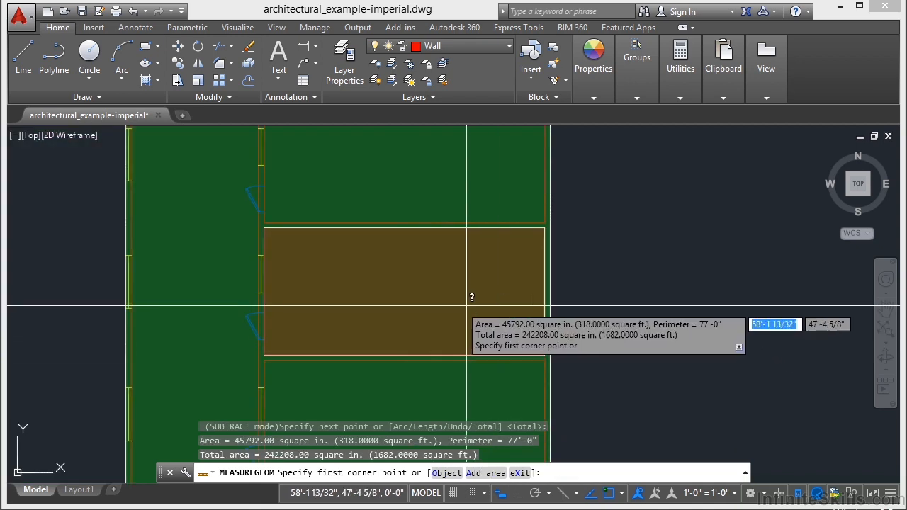
key(Return)
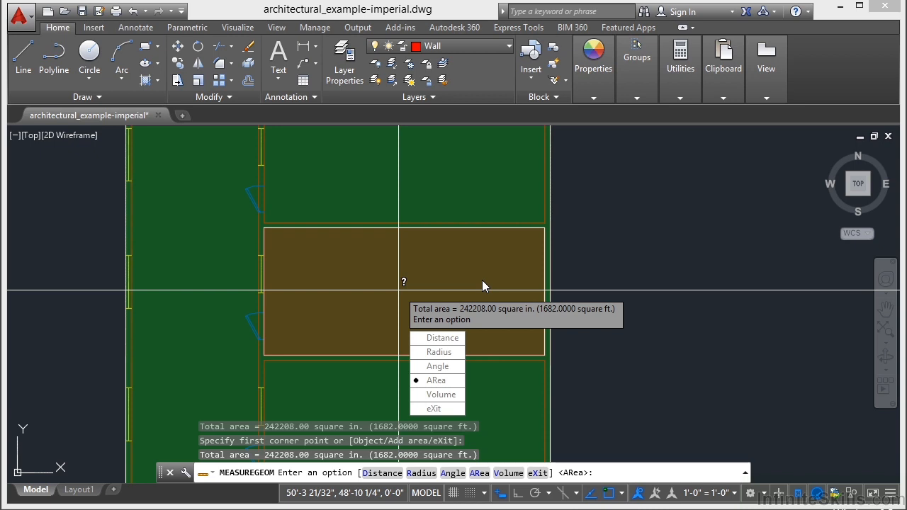
Measure the middle room's volume through its four inside corners with a height of 10', and exit the measuring command
click(443, 400)
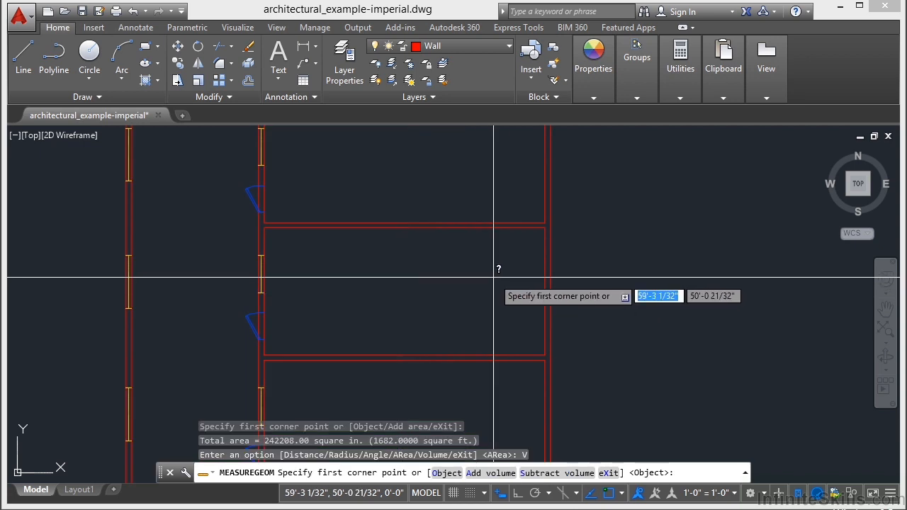
click(545, 226)
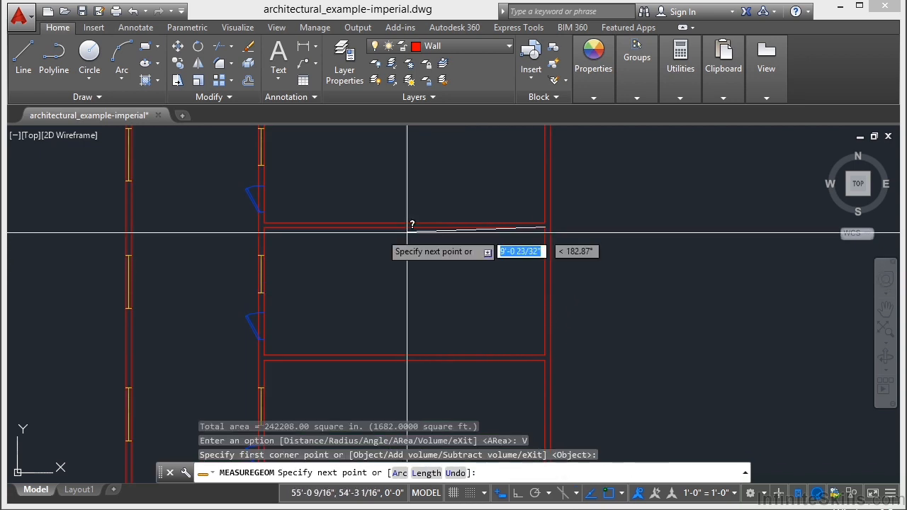
click(264, 227)
click(264, 353)
click(546, 347)
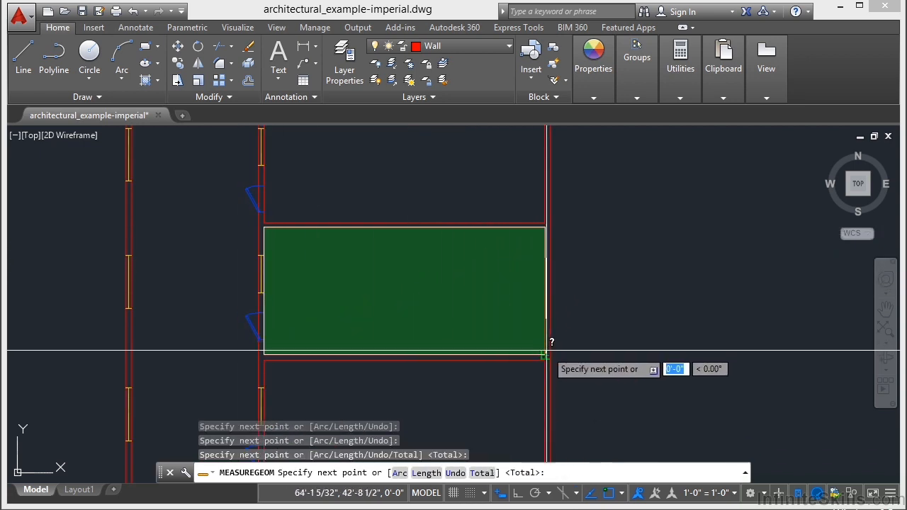
key(Return)
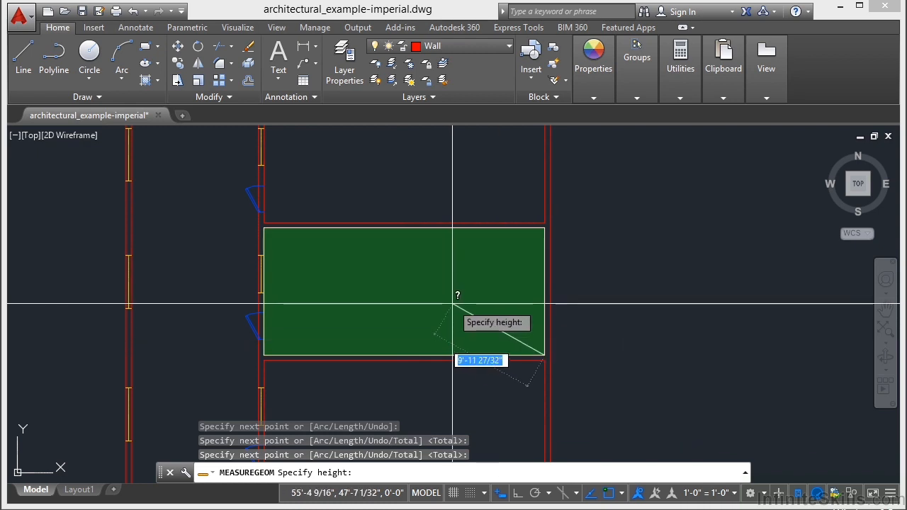
text(10)
key(Return)
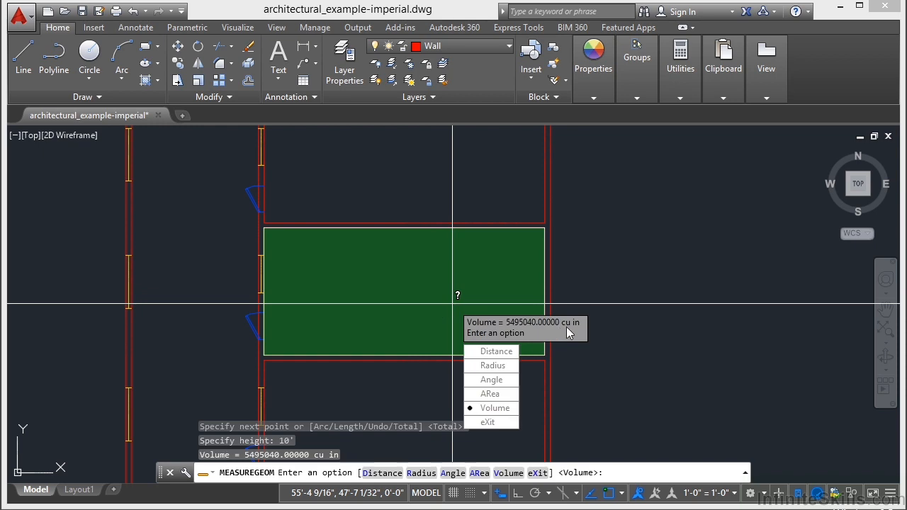
text(x)
key(Return)
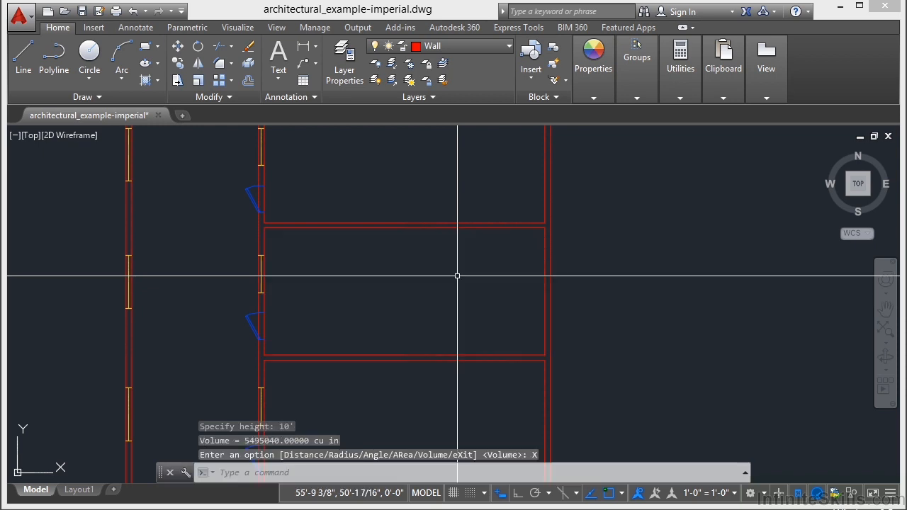
scroll(456, 274, down, 6)
middle_drag(450, 298, 455, 289)
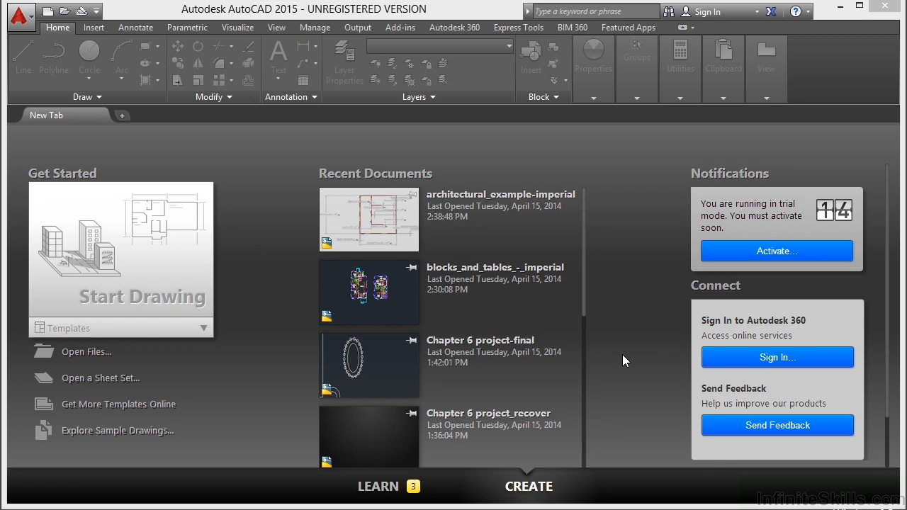
Open the drawing architectural_-_annotation_scaling_and_multileaders.dwg from the 07 folder
click(85, 352)
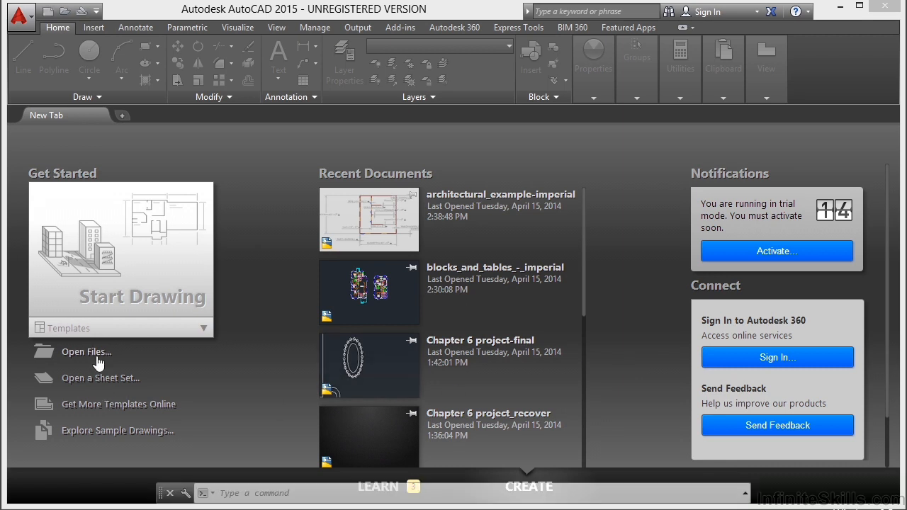
click(470, 146)
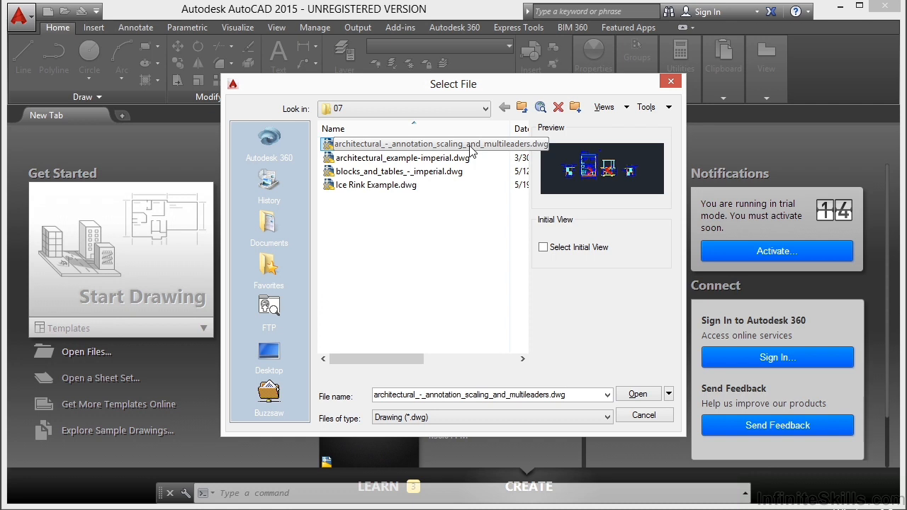
click(638, 395)
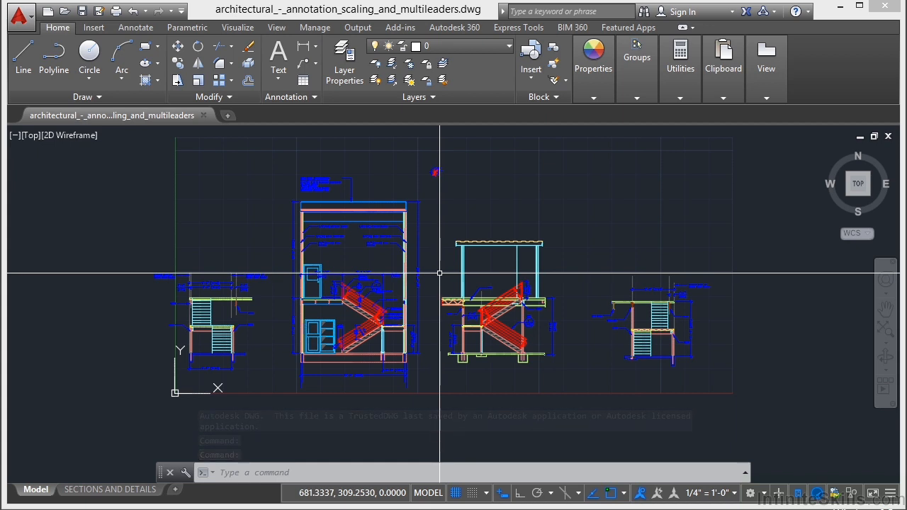
scroll(296, 251, down, 2)
scroll(296, 250, up, 2)
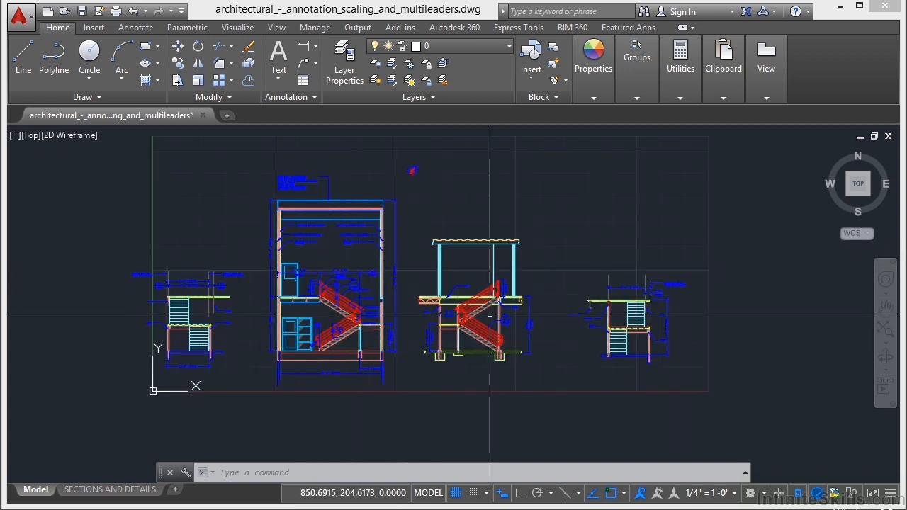
Erase the entire rightmost stair section together with its dimensions and annotations
click(731, 250)
click(556, 392)
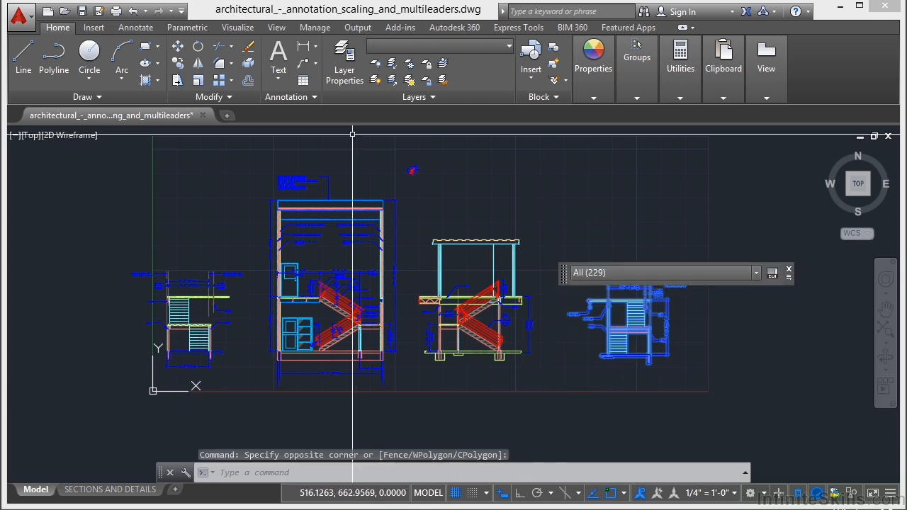
click(252, 48)
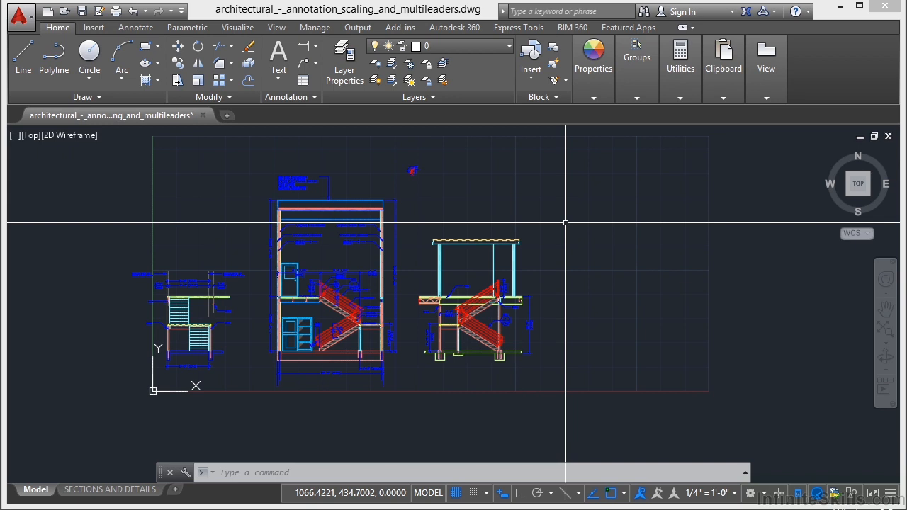
Start the PURGE command and examine the items that cannot be purged, including the blocks, detail view styles and dimension styles
text(purge)
key(Return)
key(Escape)
text(PU)
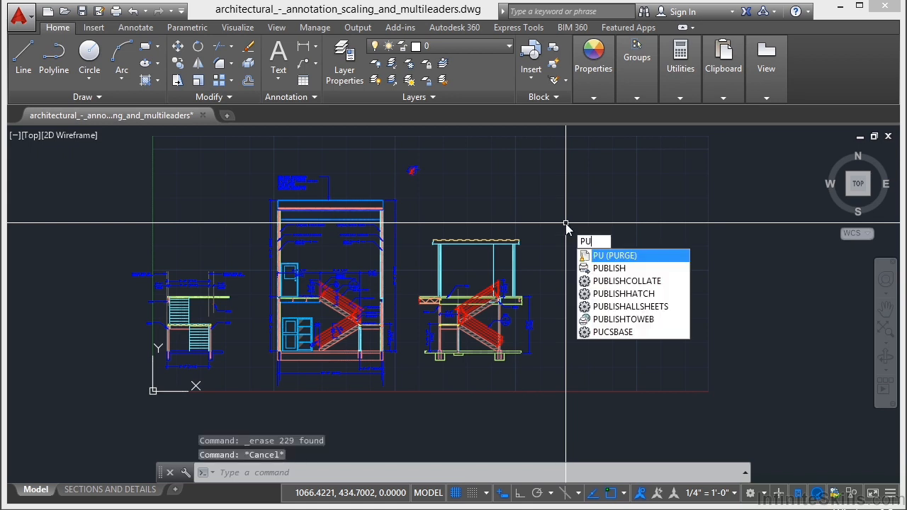
key(Return)
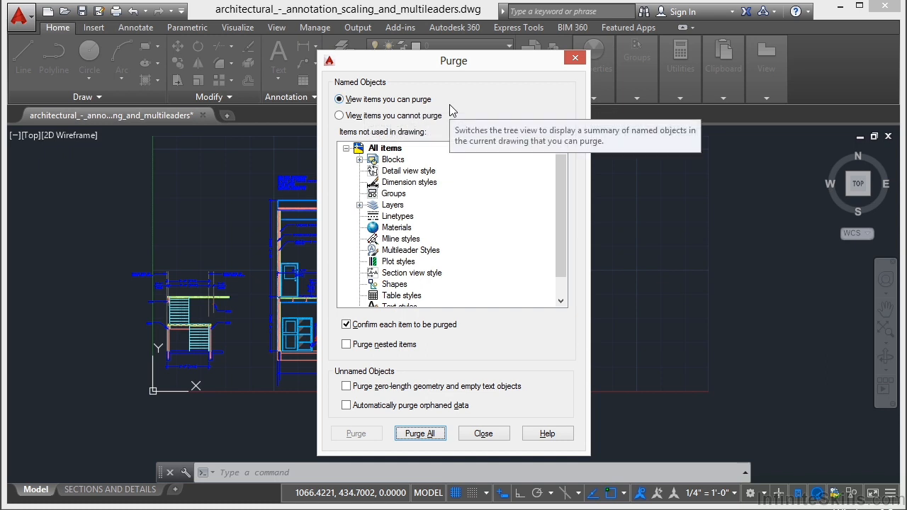
click(379, 118)
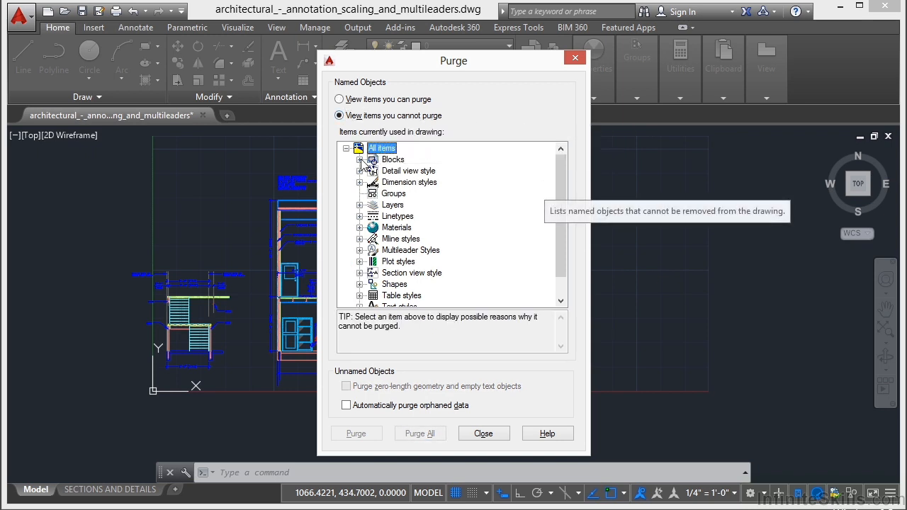
click(361, 159)
click(360, 149)
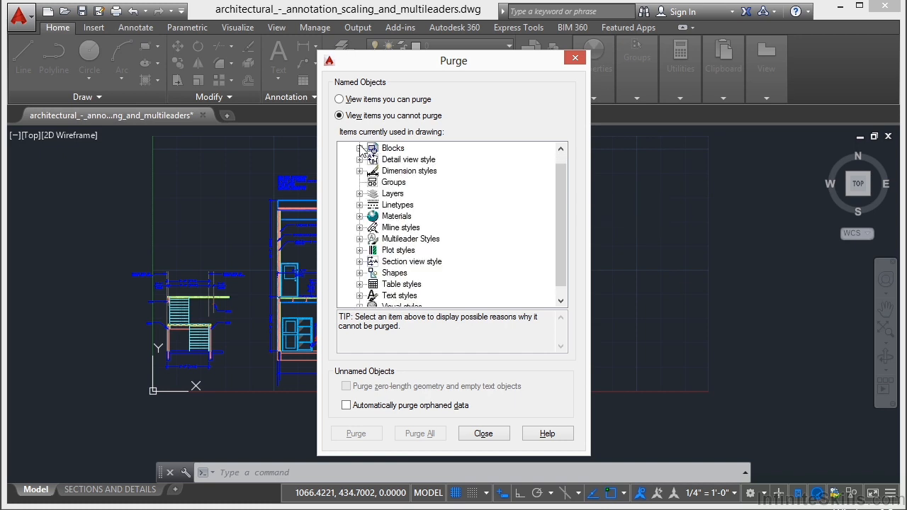
click(359, 159)
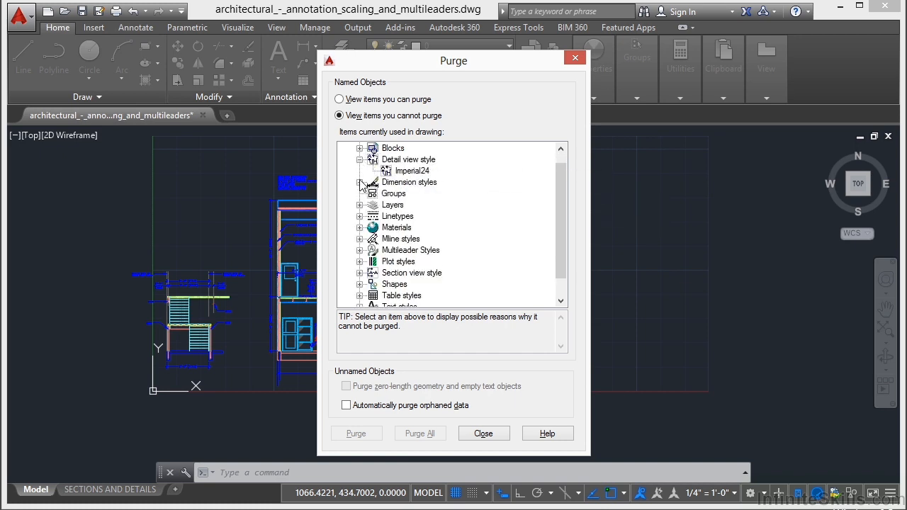
click(360, 182)
click(359, 159)
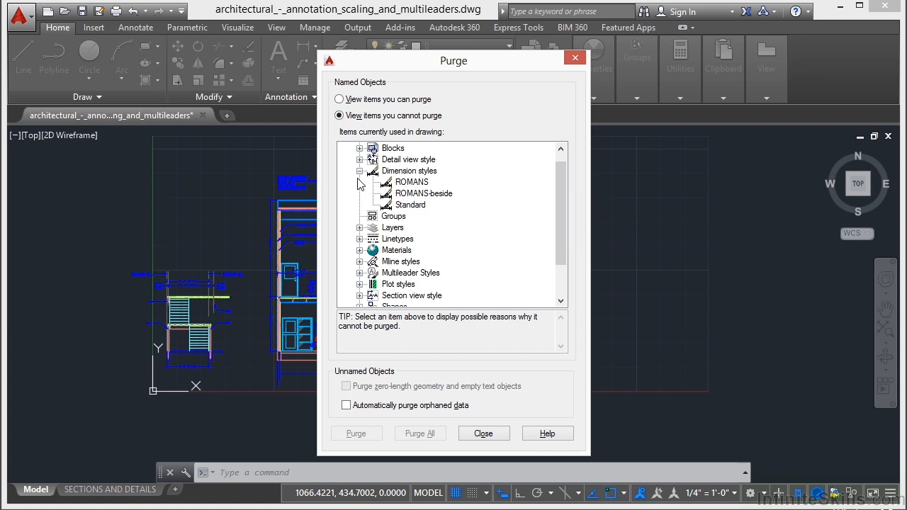
click(359, 171)
scroll(558, 226, up, 1)
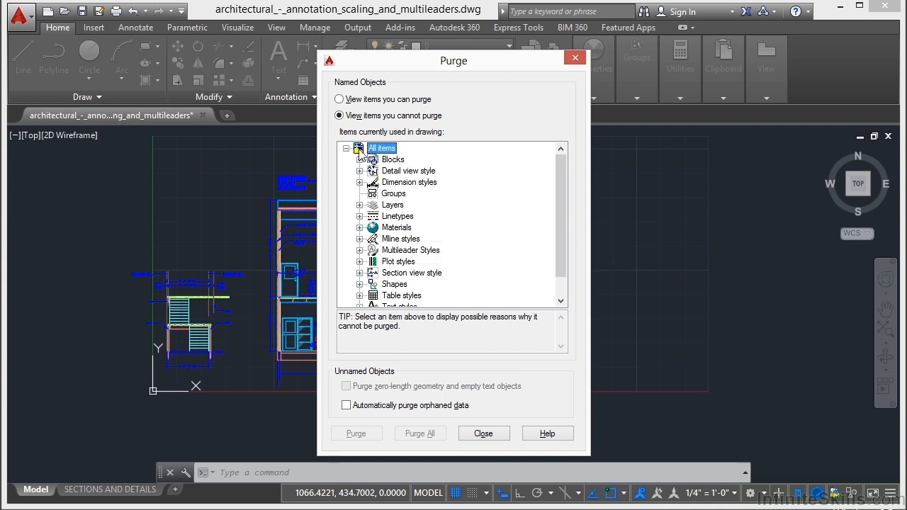
Examine the items that can be purged, looking through the unused blocks and layers
click(340, 99)
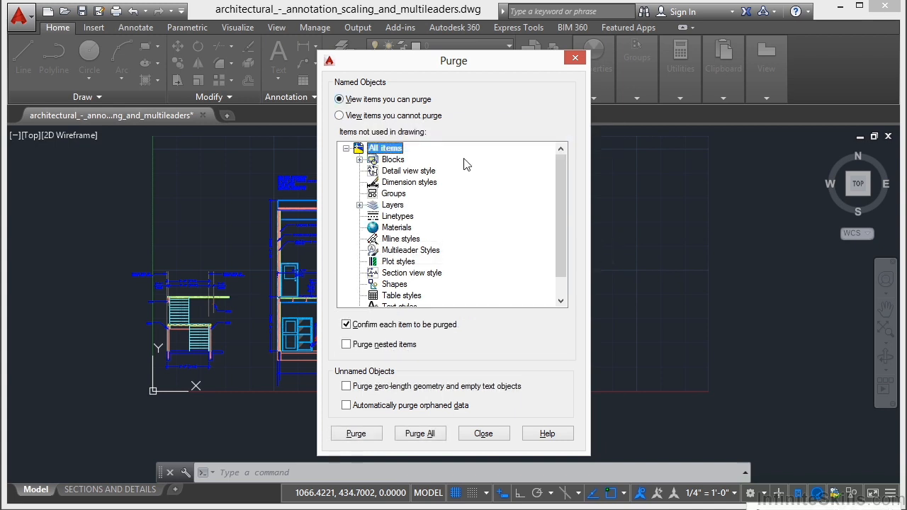
click(359, 160)
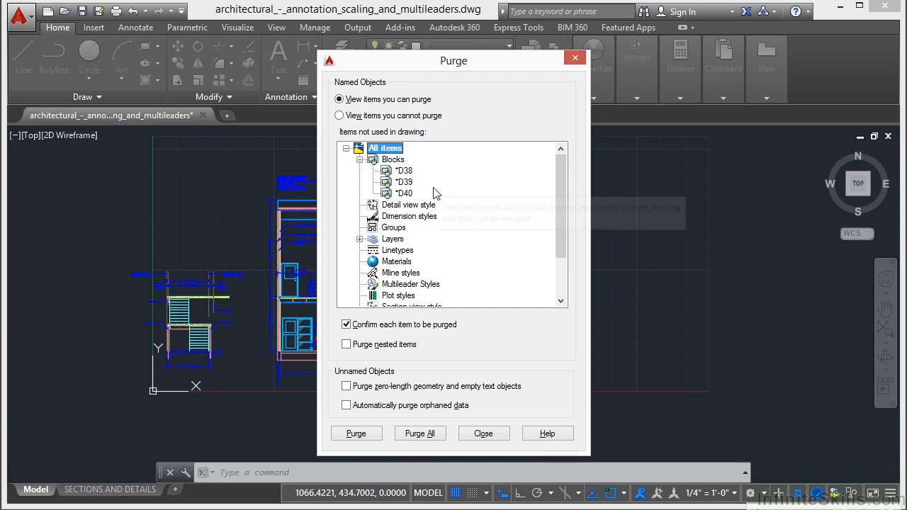
click(360, 160)
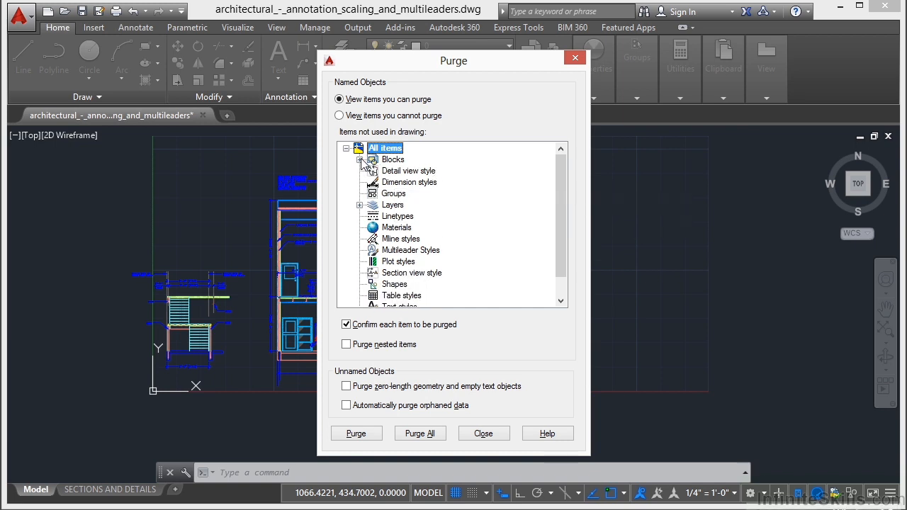
click(359, 205)
click(359, 205)
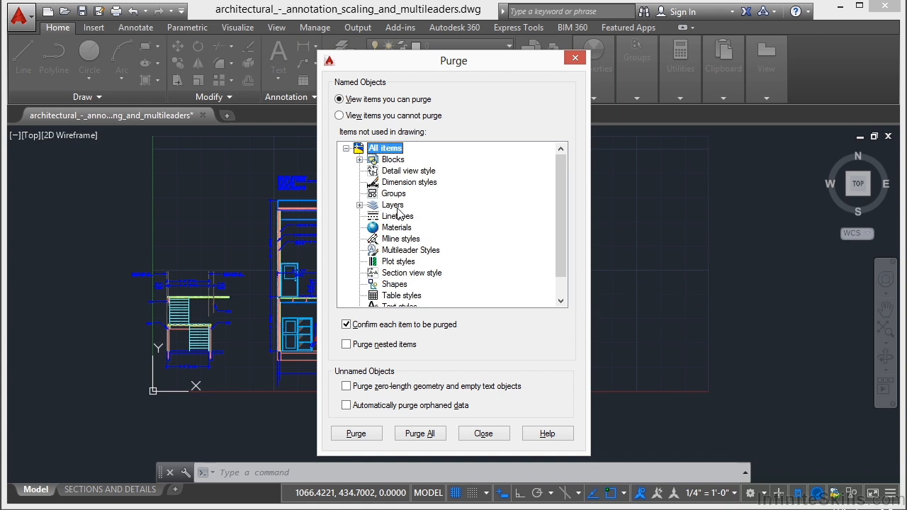
scroll(559, 225, down, 2)
scroll(560, 226, down, 1)
scroll(558, 227, up, 2)
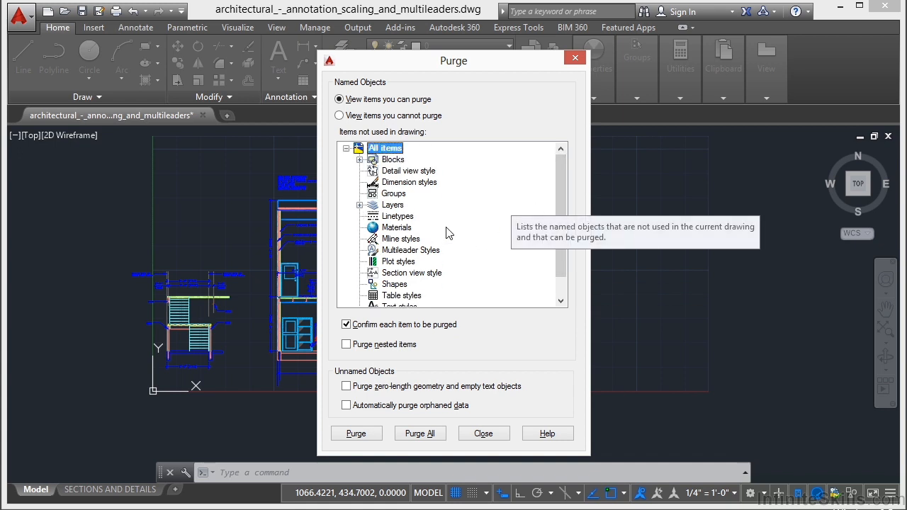
Purge all unused items at once with Purge nested items enabled, and undo the purge
click(347, 345)
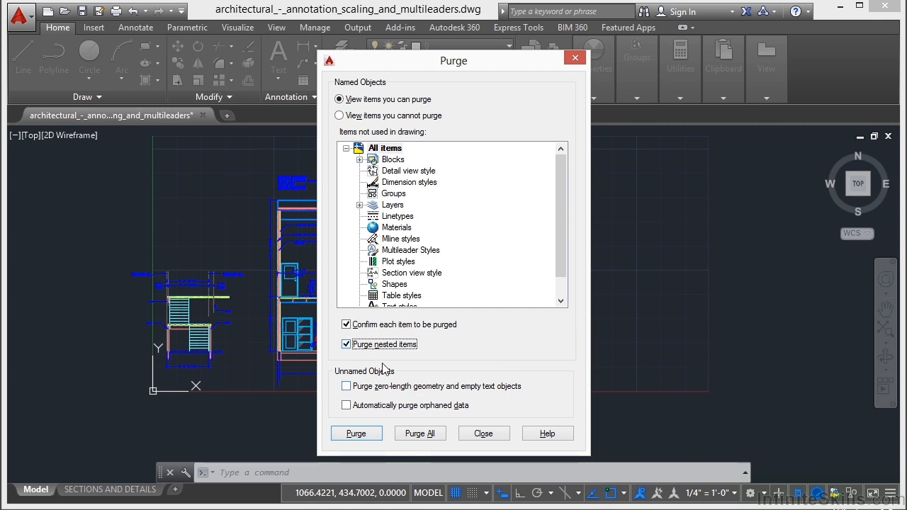
click(424, 434)
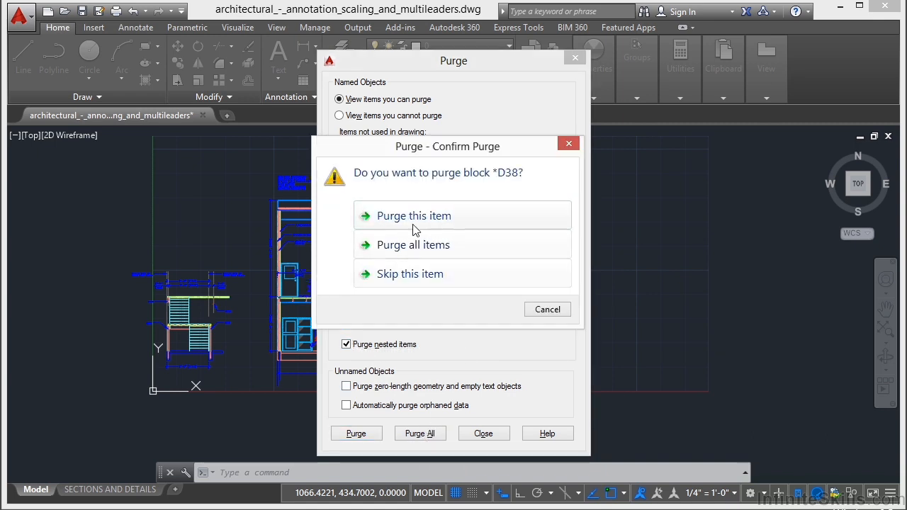
click(455, 248)
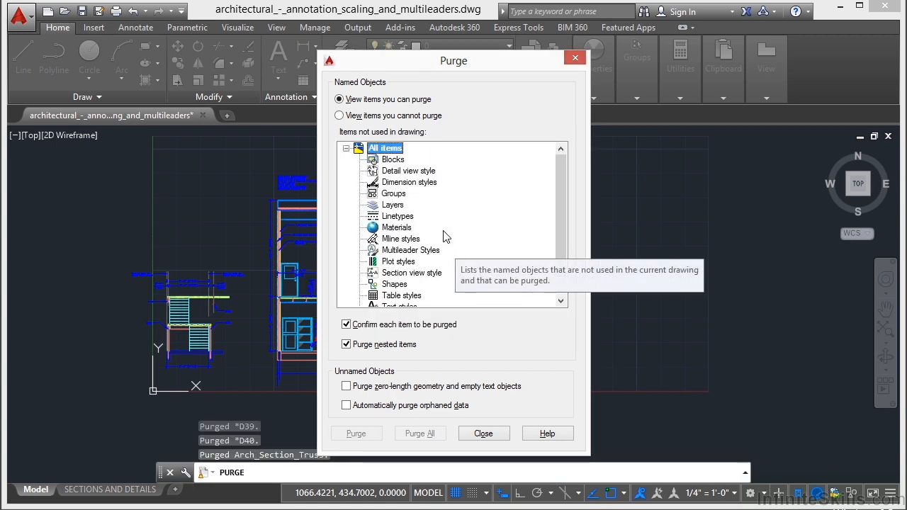
scroll(559, 226, down, 1)
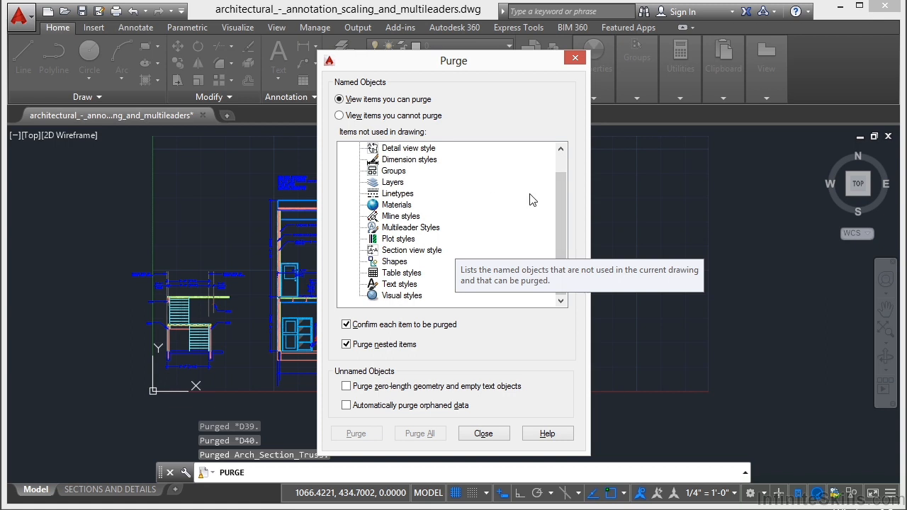
click(484, 434)
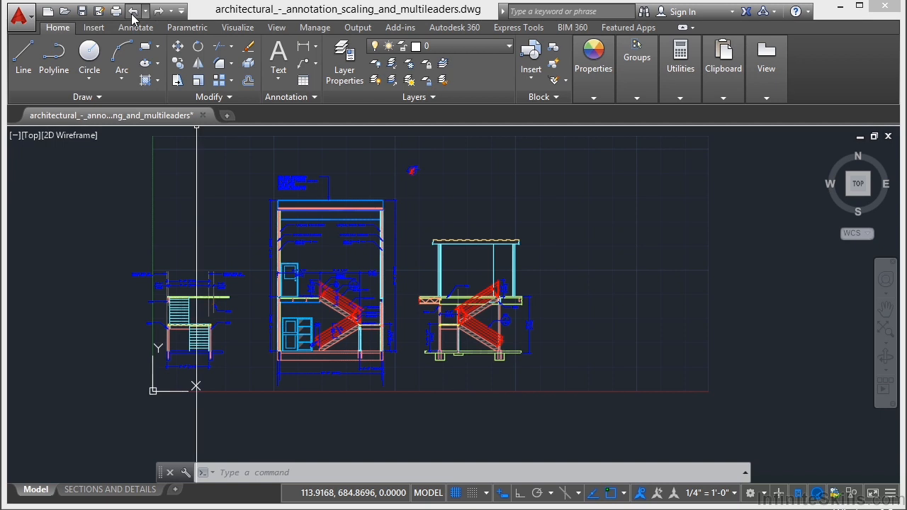
click(132, 14)
Purge only the unused block *D38 from the drawing and close the Purge dialog
text(pu)
key(Return)
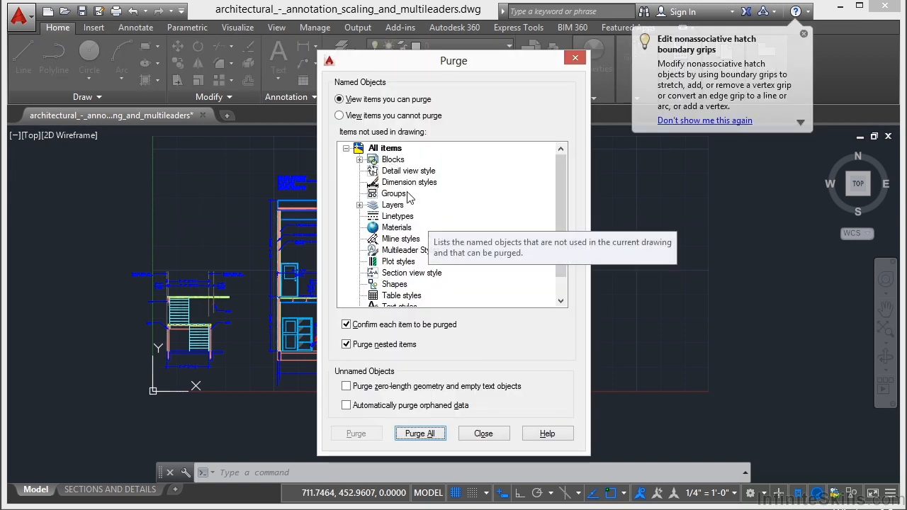
click(359, 160)
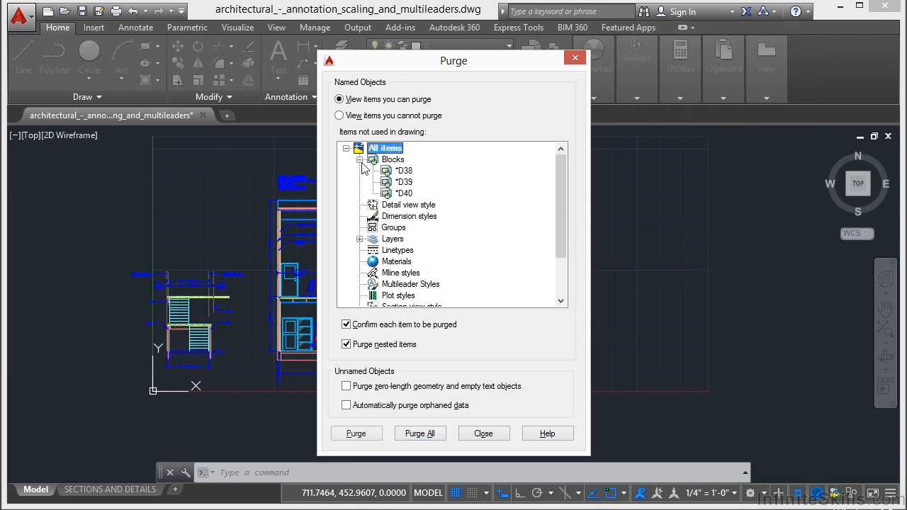
click(405, 171)
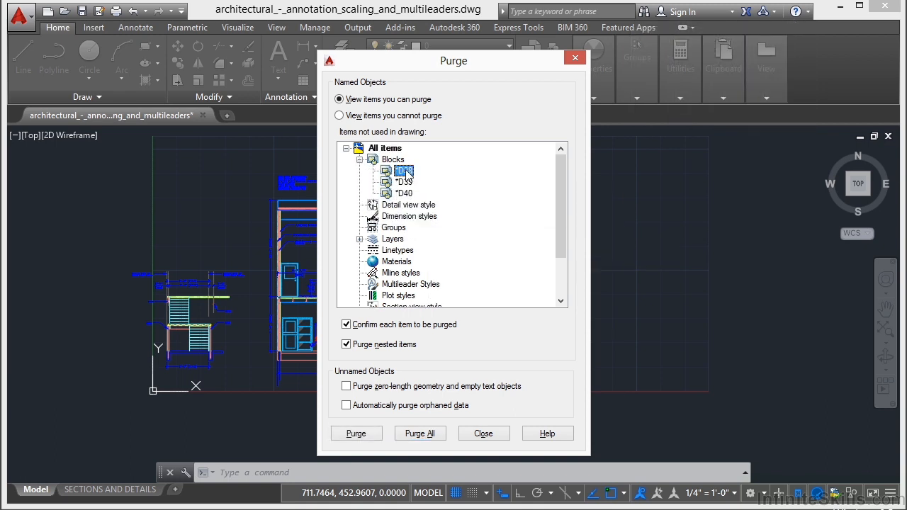
click(367, 439)
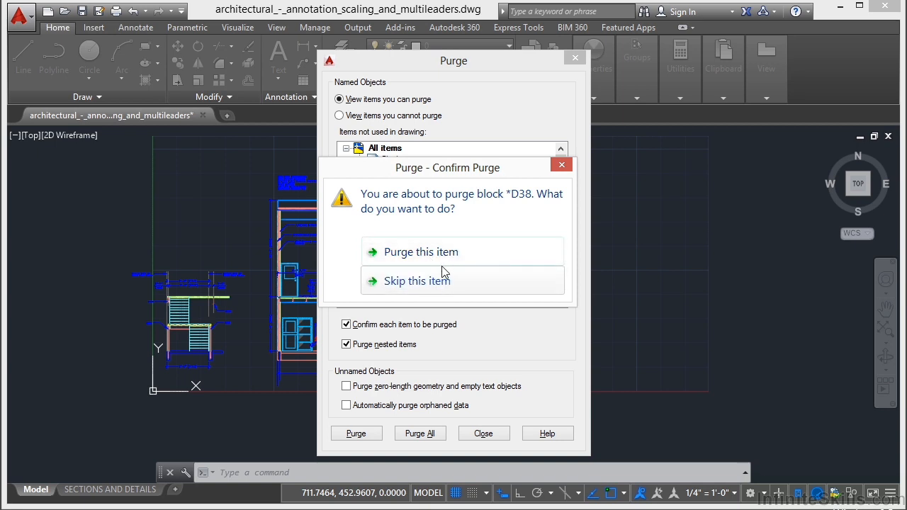
click(444, 253)
click(411, 171)
click(409, 182)
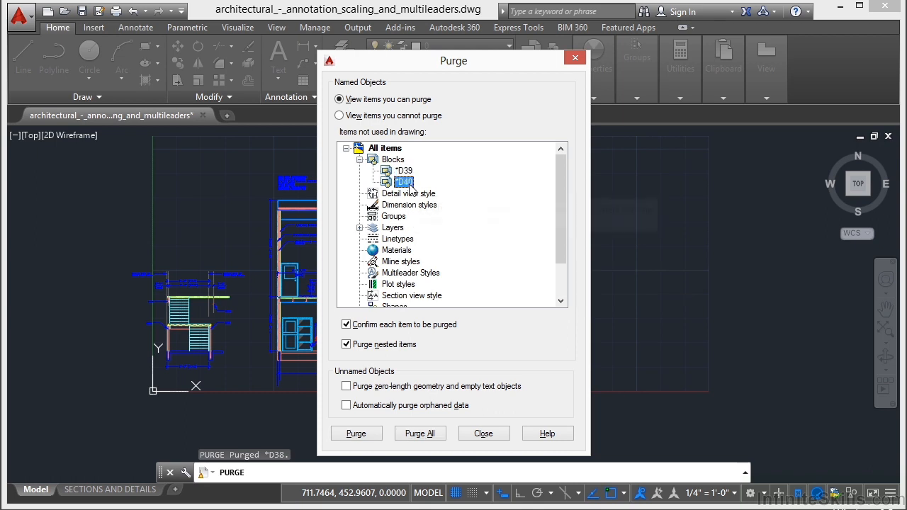
click(474, 434)
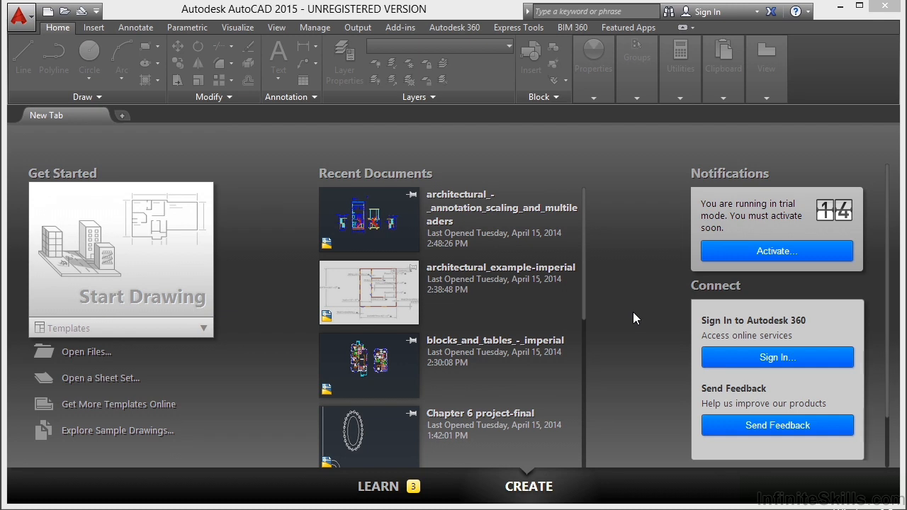
Open the drawing Ice Rink Example.dwg from the 07 folder
click(82, 346)
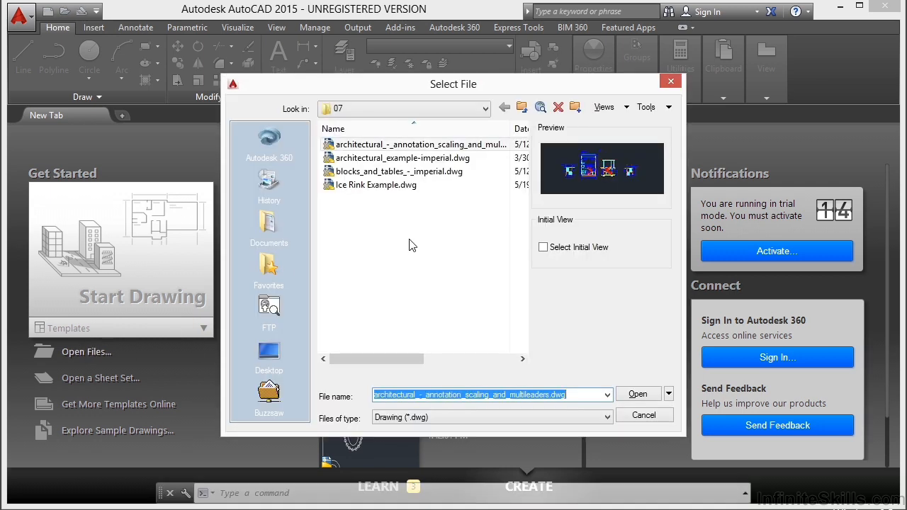
click(396, 186)
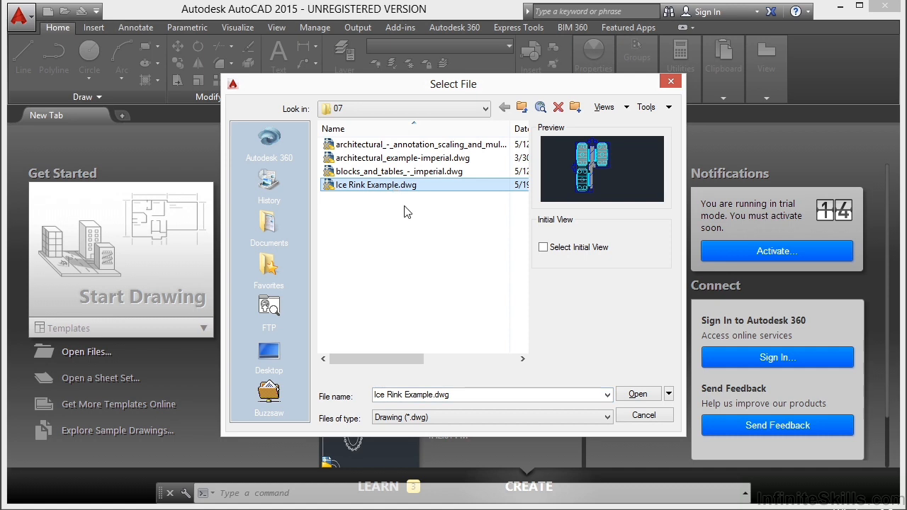
click(639, 394)
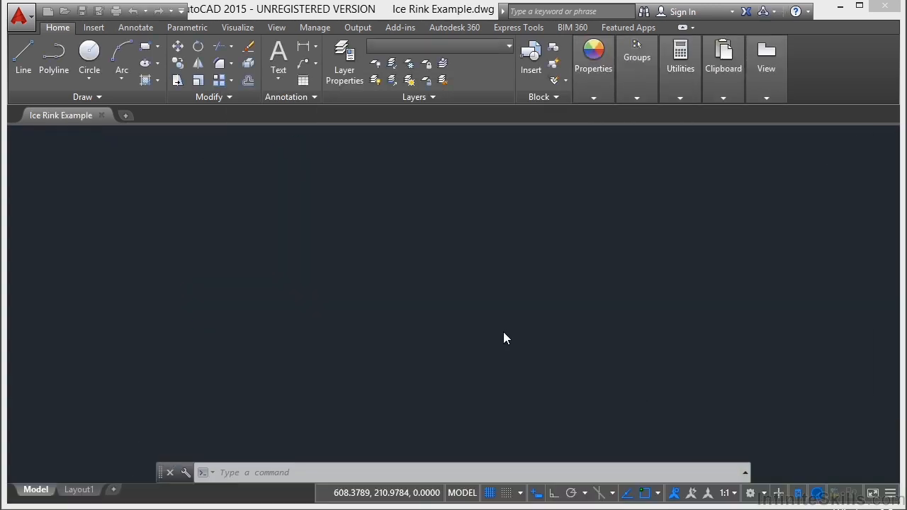
Bring up the UNDO command's options without applying any, and undo the last view pan with the U command
middle_drag(344, 303, 447, 304)
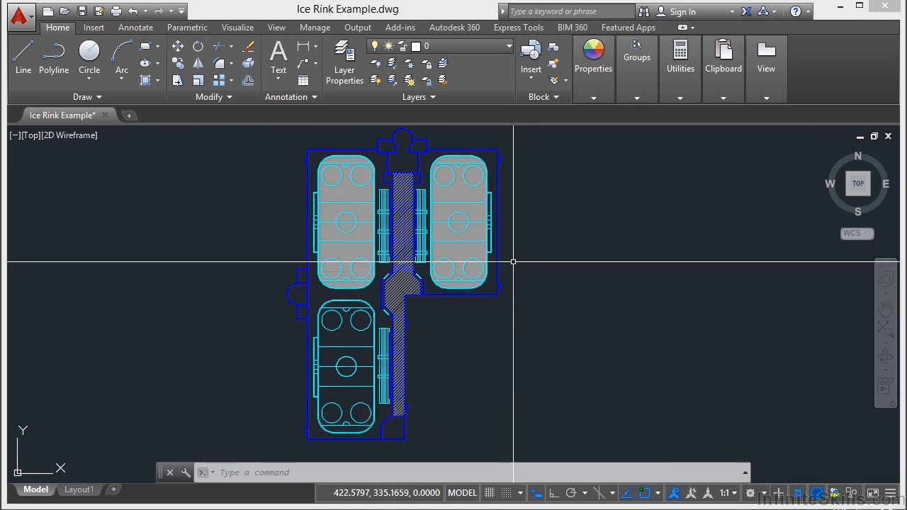
text(UNDO)
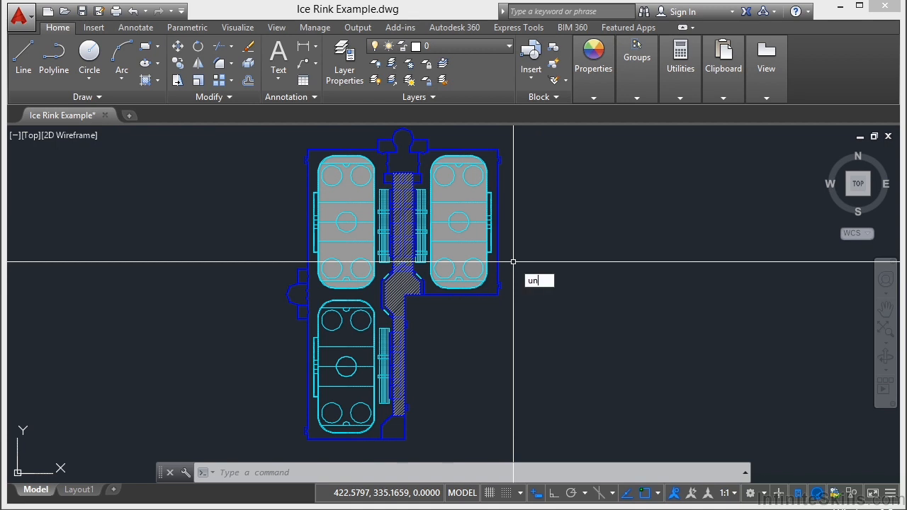
key(Return)
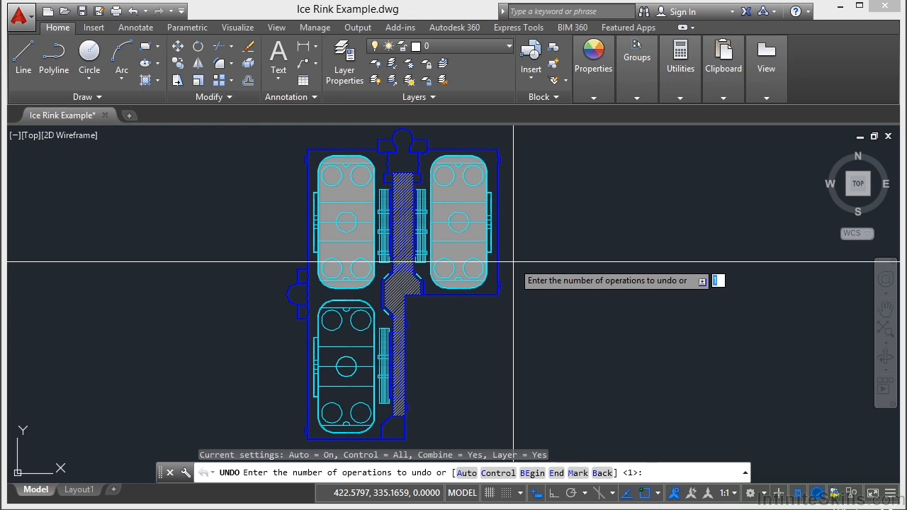
key(Escape)
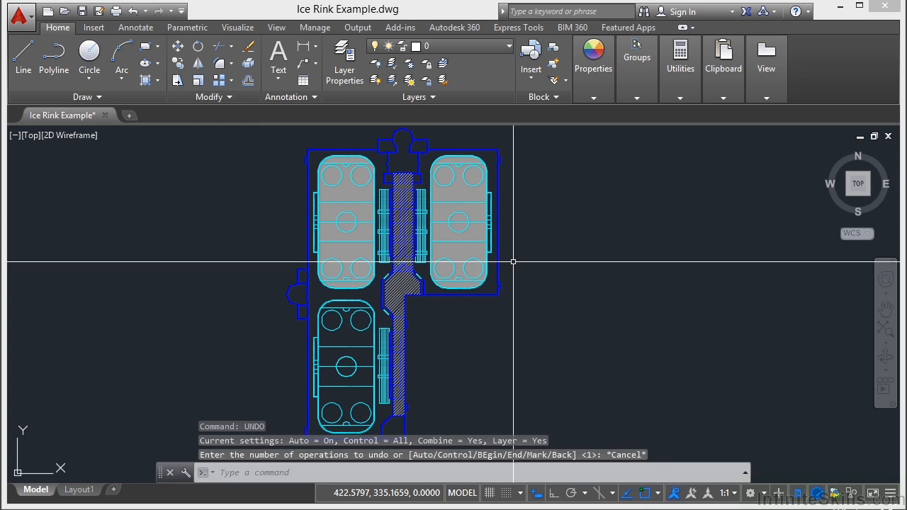
text(U)
key(Return)
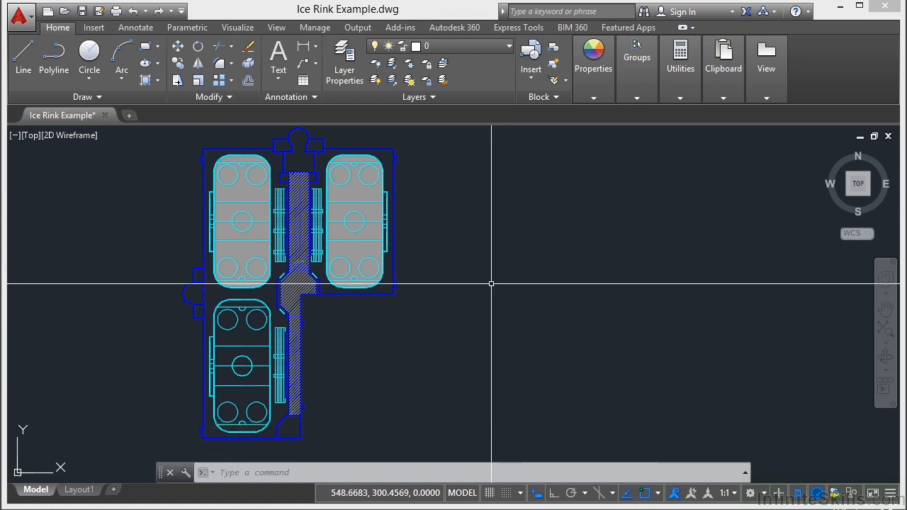
Draw a diagonal line in the empty space to the right of the ice rink plan and undo it
text(l)
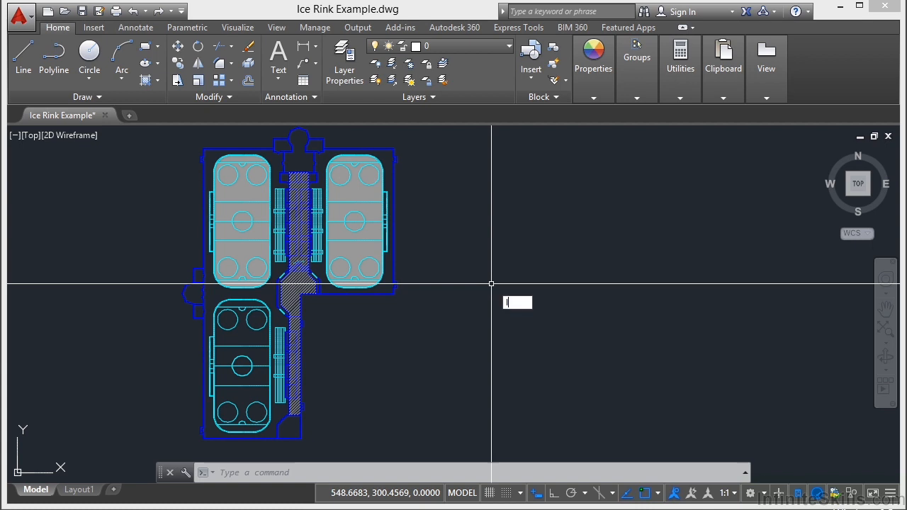
key(Return)
click(496, 281)
click(579, 210)
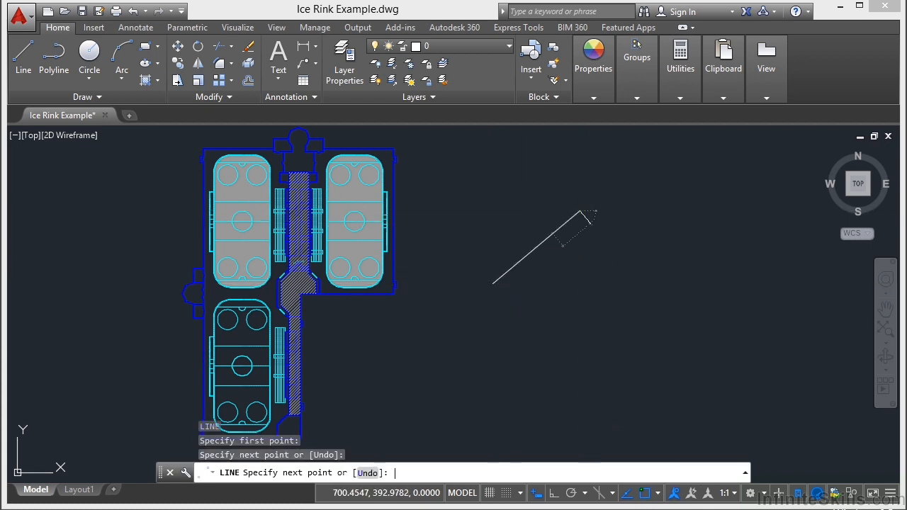
key(Return)
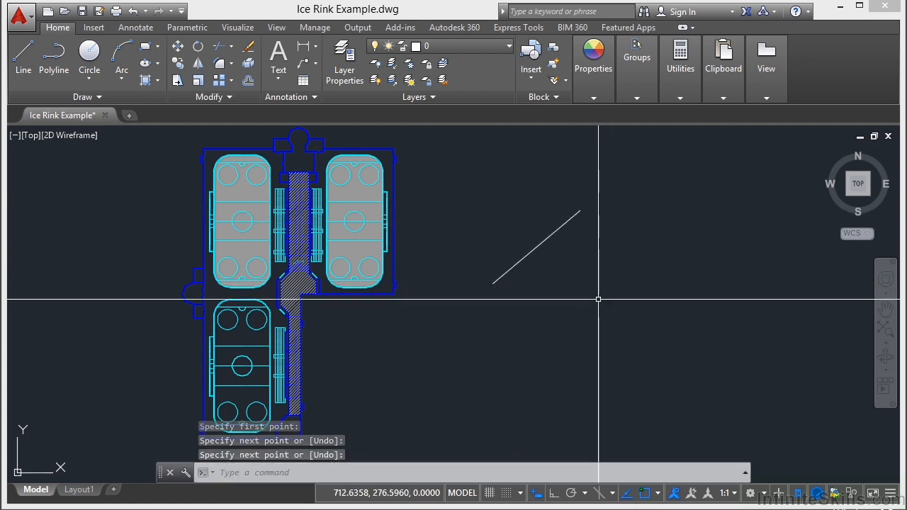
key(ctrl+z)
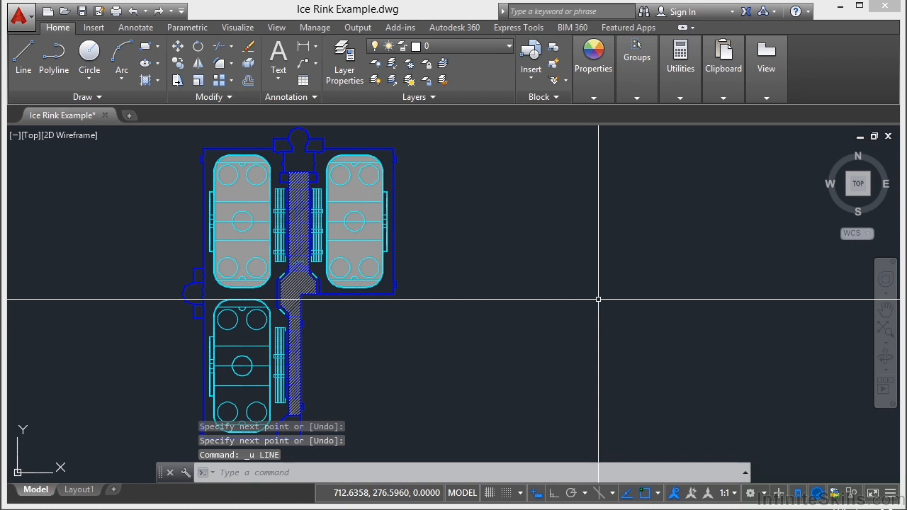
Draw a diagonal line about 59 units long in the empty space beside the upper-right rink
click(134, 11)
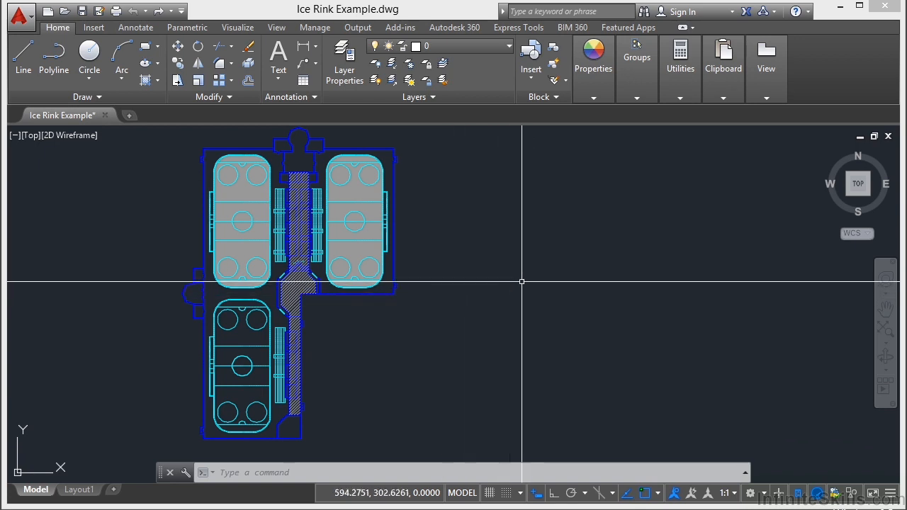
scroll(395, 270, up, 4)
text(l)
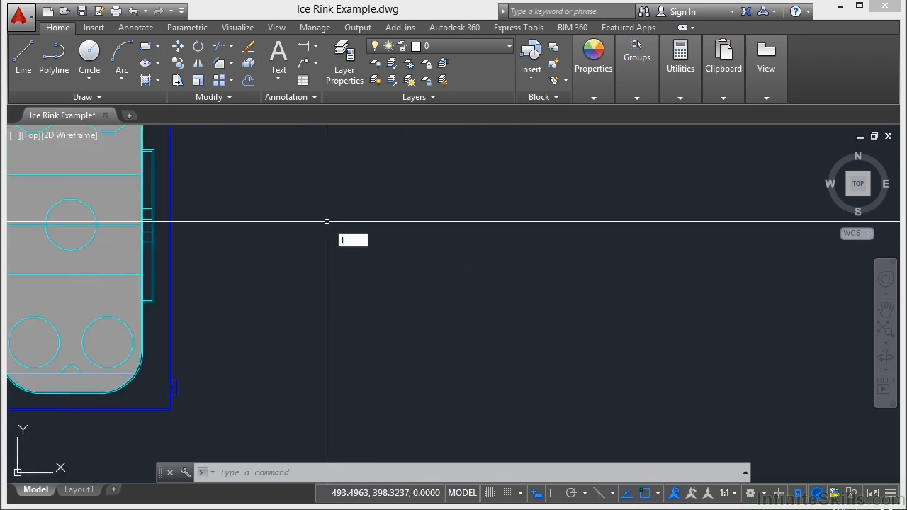
key(Return)
click(366, 192)
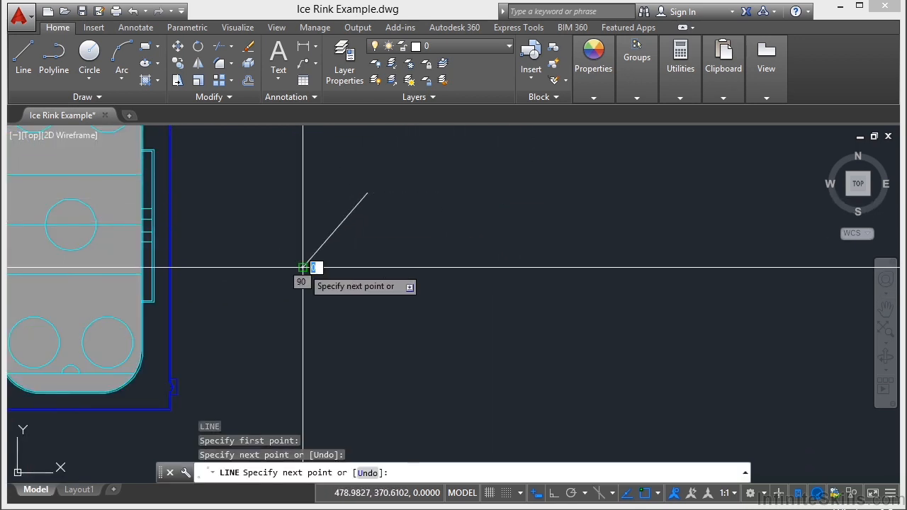
click(303, 267)
key(Return)
Copy the diagonal line once, placing the copy slightly lower and to the right of the original
click(303, 267)
text(Cp)
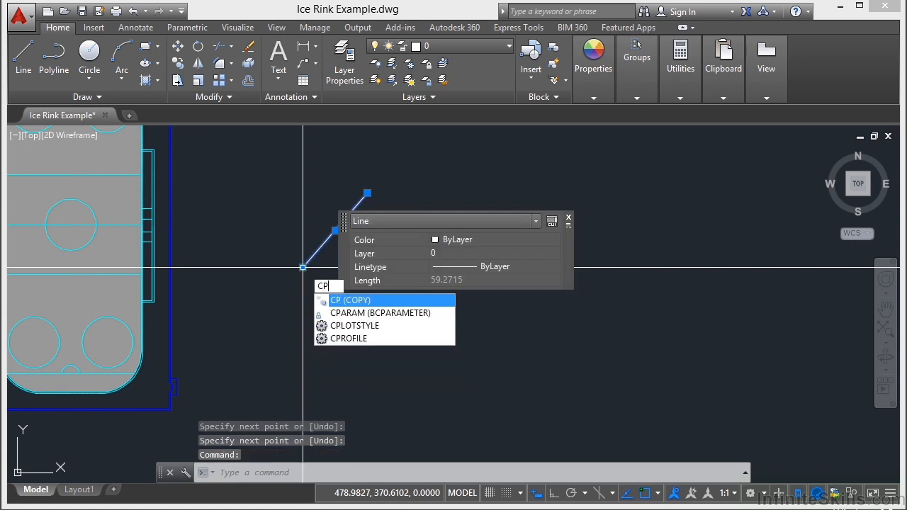
key(Return)
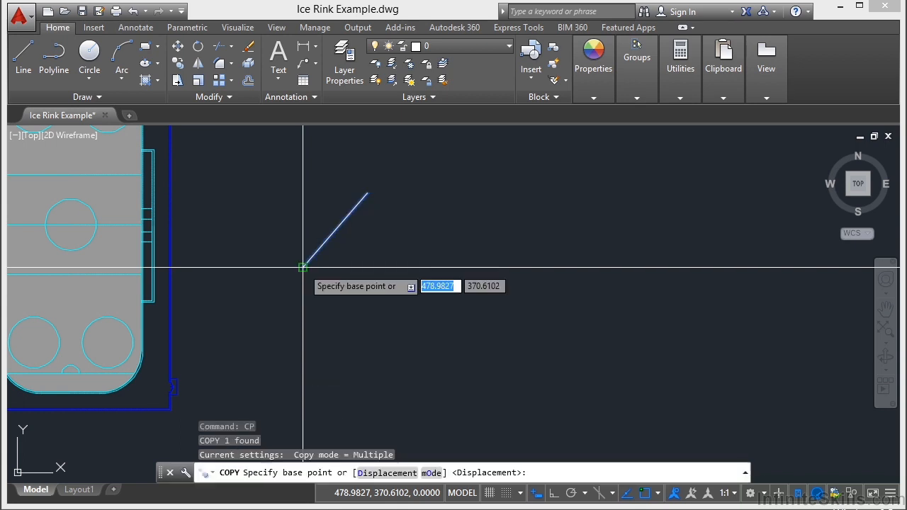
click(383, 267)
click(492, 296)
key(Return)
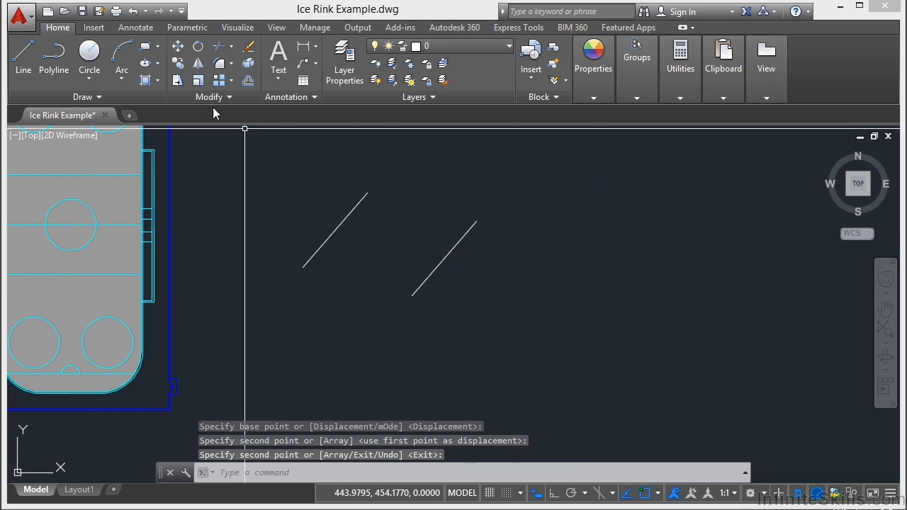
Undo the Copy, Line and Pan and Zoom commands in one go and redo all three, twice in a row
click(145, 12)
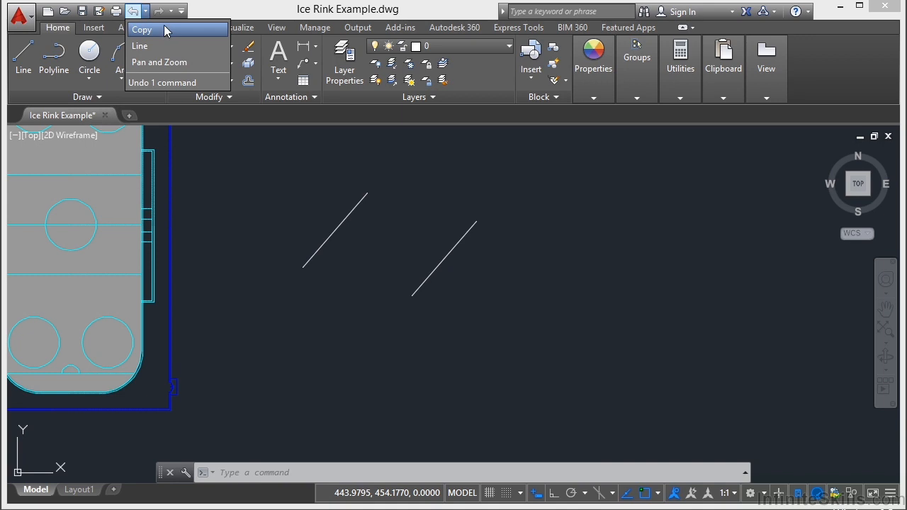
click(170, 68)
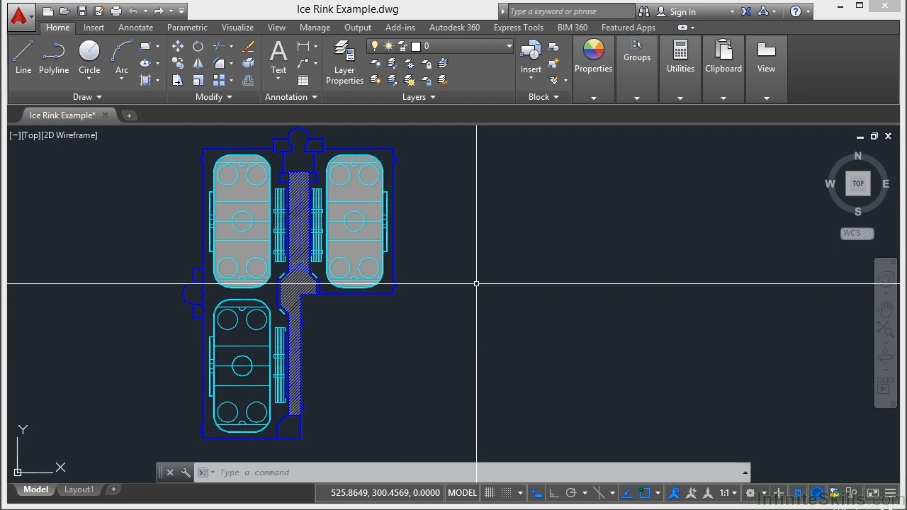
click(171, 11)
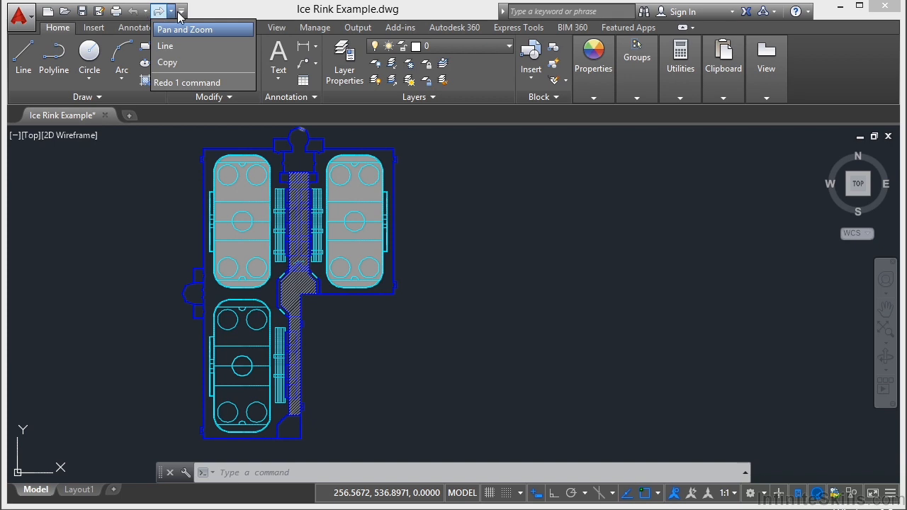
click(179, 62)
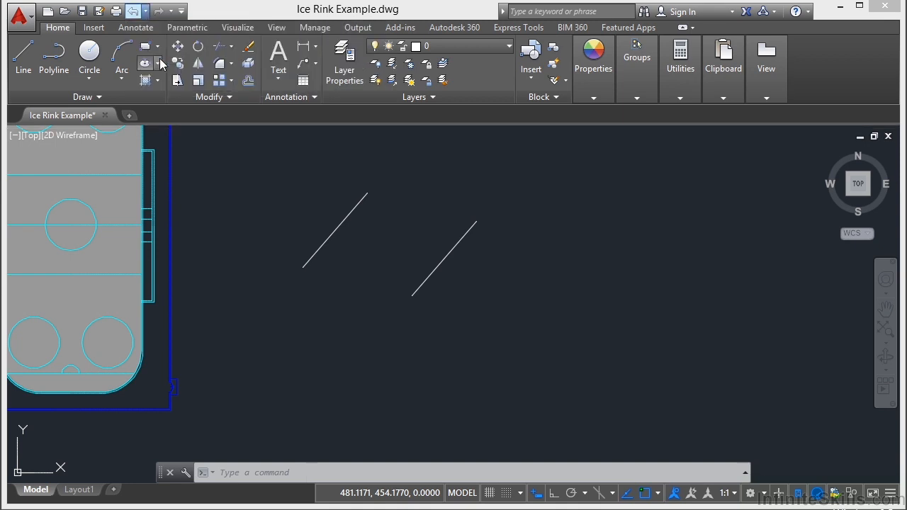
click(162, 64)
click(171, 10)
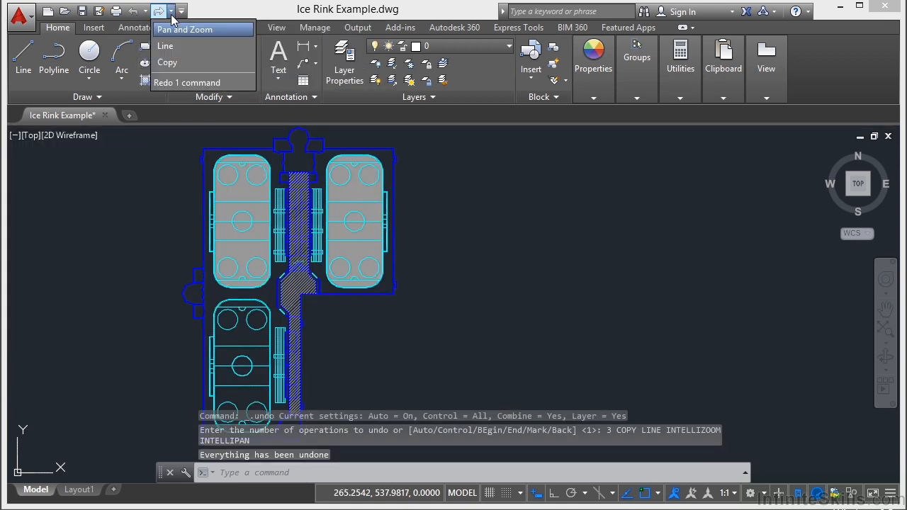
click(170, 63)
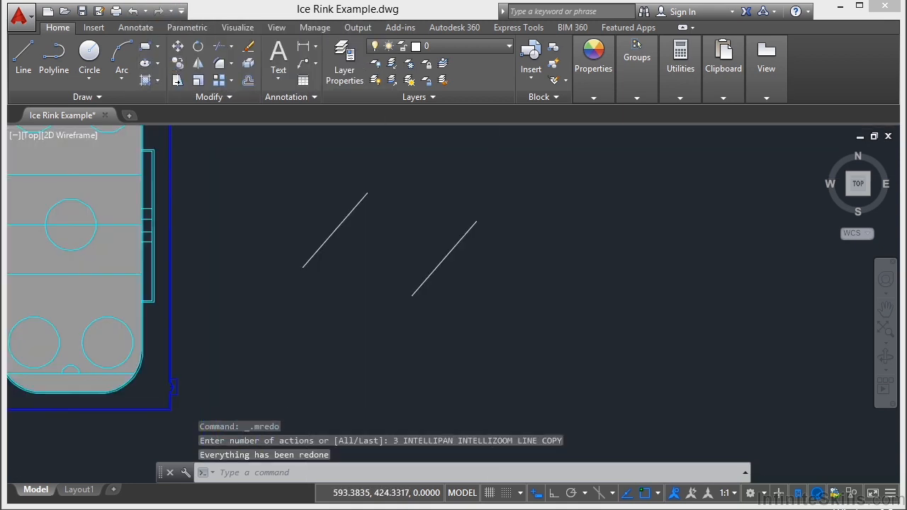
Try to redo another action with the REDO command
scroll(493, 178, down, 2)
text(redo)
key(Return)
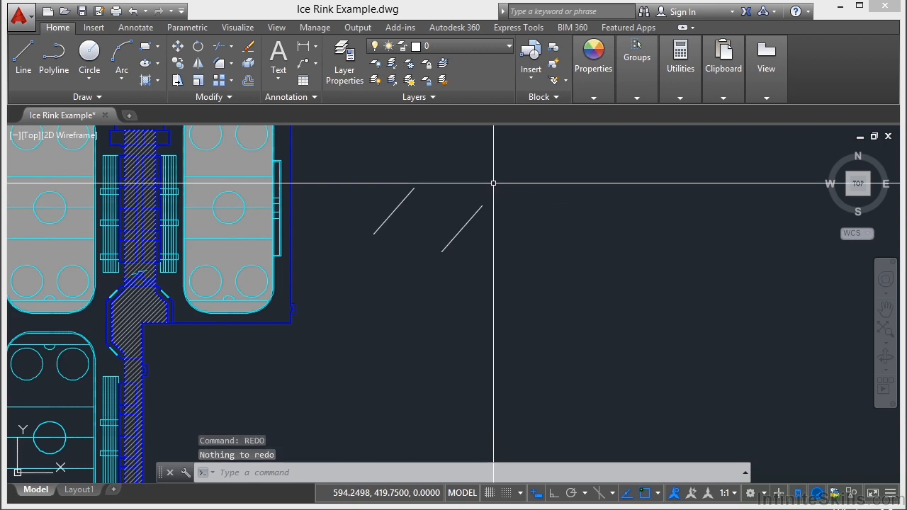
Erase the copied diagonal line to the right of the original line
text(e)
key(Return)
click(523, 221)
click(436, 230)
key(Return)
Draw a line sloping down to the right in the empty space beyond the remaining diagonal line
text(l)
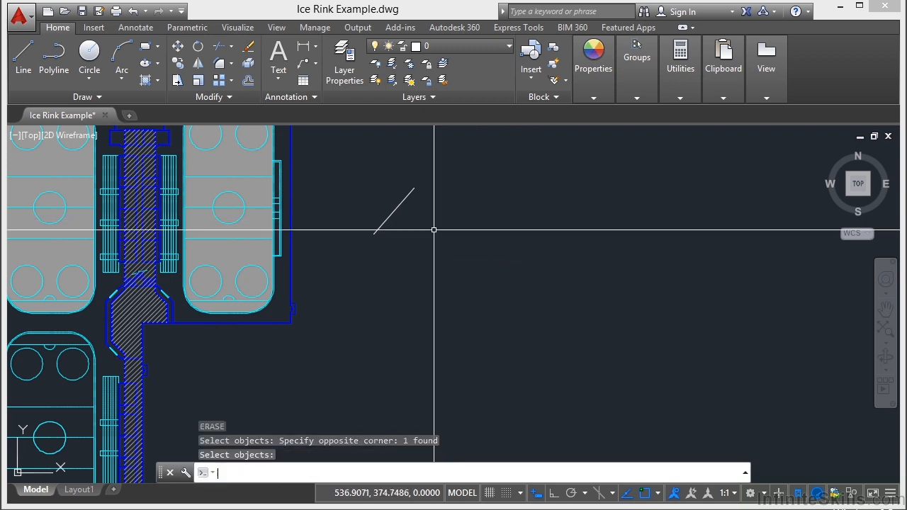
key(Return)
click(523, 202)
click(595, 252)
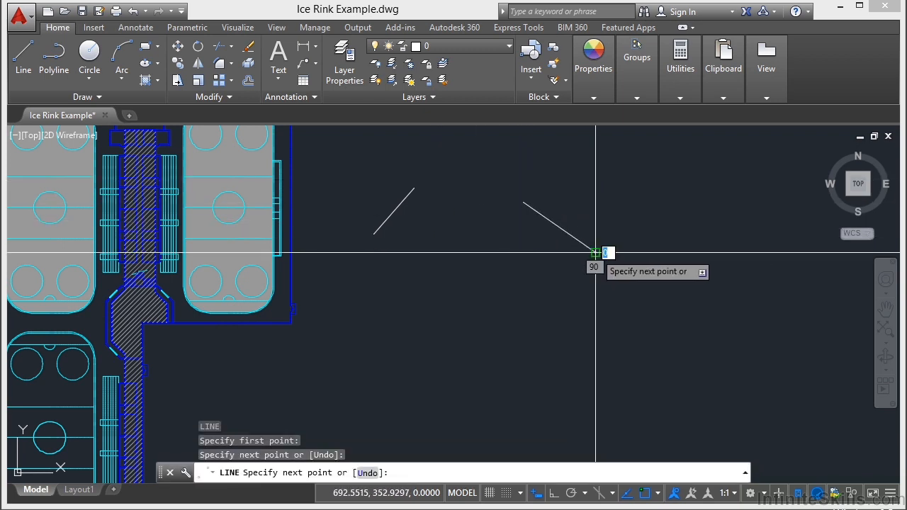
key(Return)
Copy the new sloping line three times, spacing the copies in a row below the original
text(co)
key(Return)
click(602, 220)
click(551, 262)
key(Return)
click(551, 262)
click(467, 345)
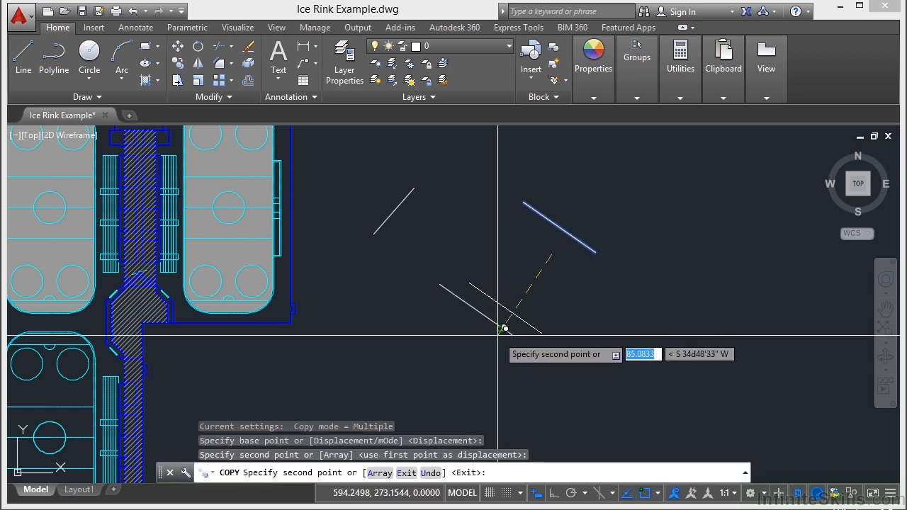
click(548, 347)
click(639, 340)
key(Return)
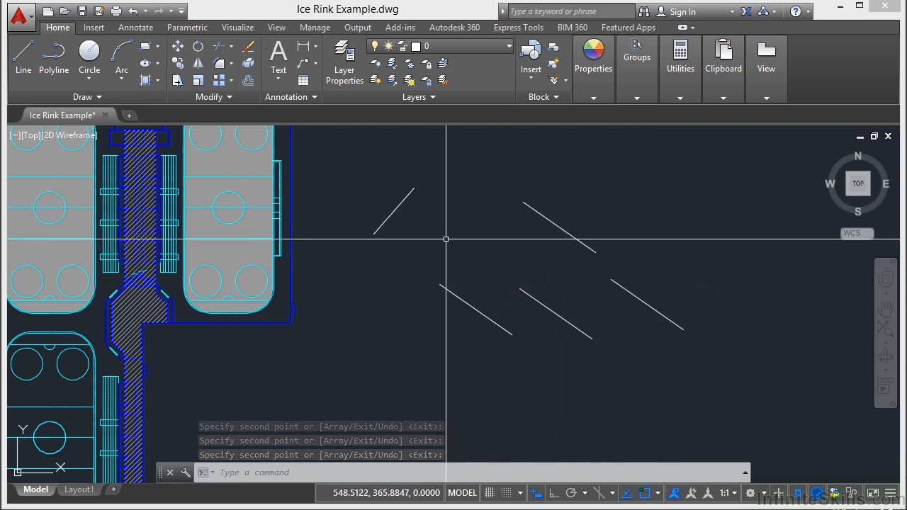
Review the list of undoable commands without undoing any, and restore the erased diagonal line with the OOPS command
click(146, 10)
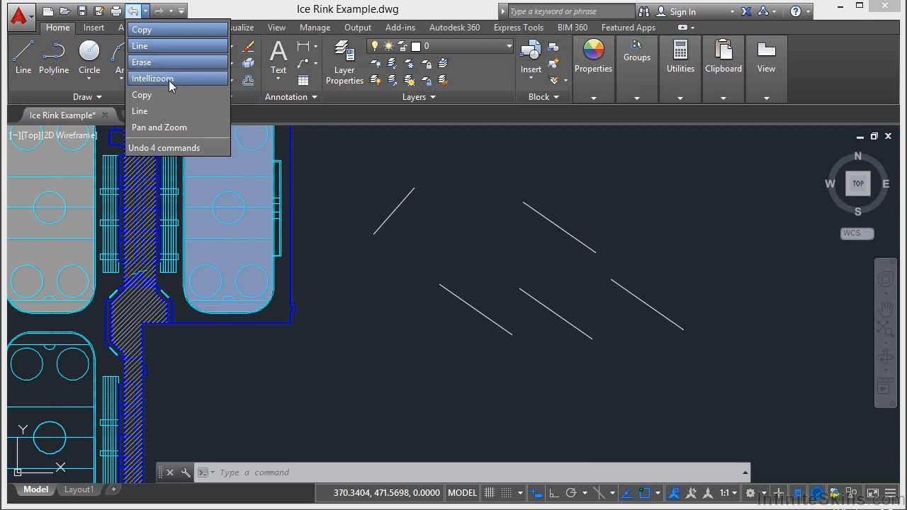
click(478, 244)
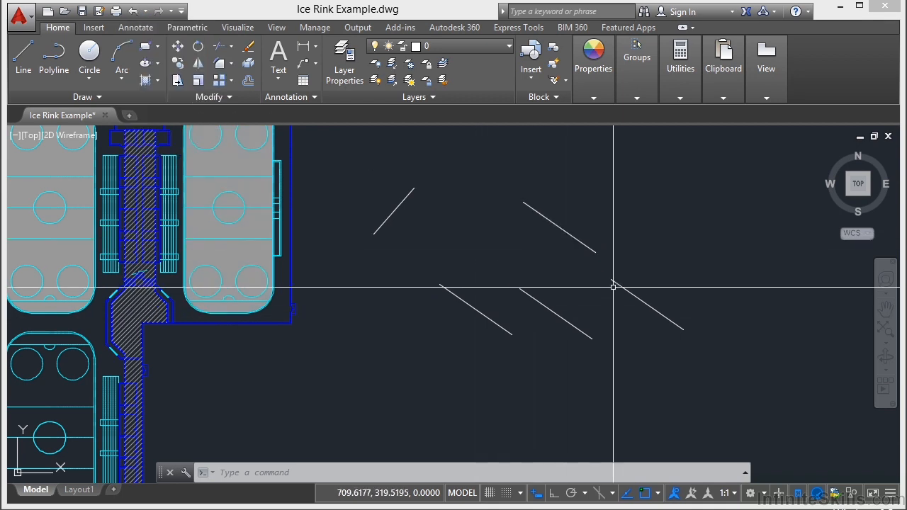
text(OOPS)
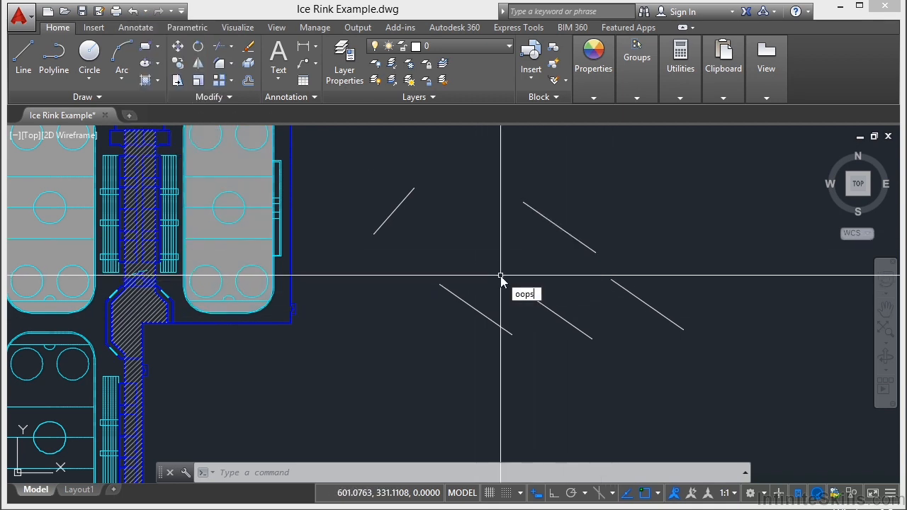
key(Return)
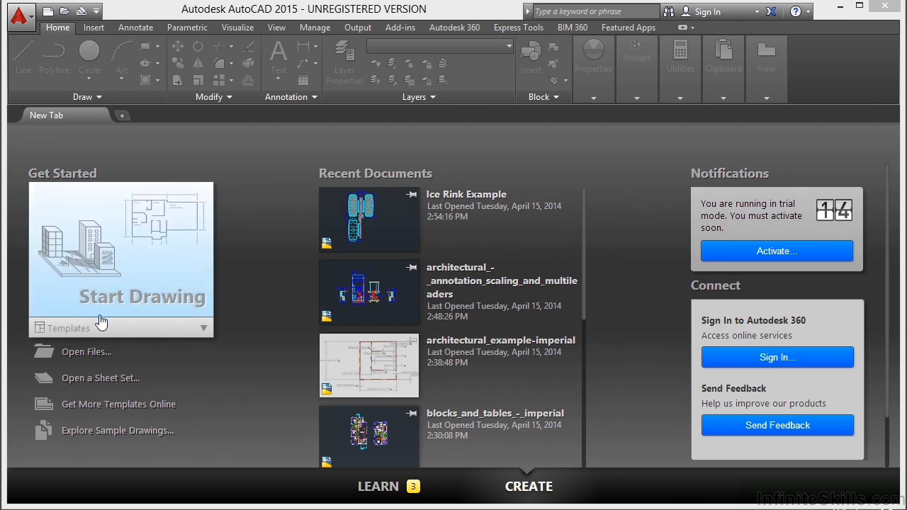
Open the drawing file Ice Rink Example.dwg from the 07 folder
click(87, 352)
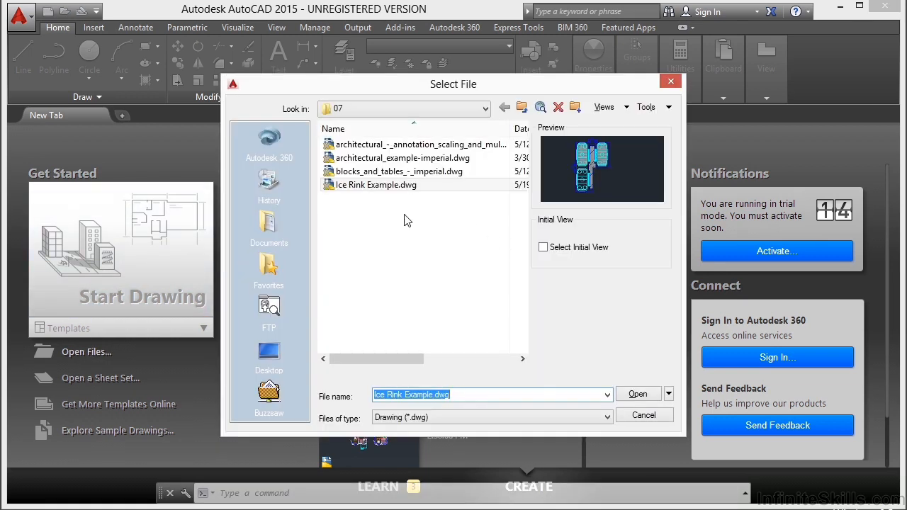
click(379, 186)
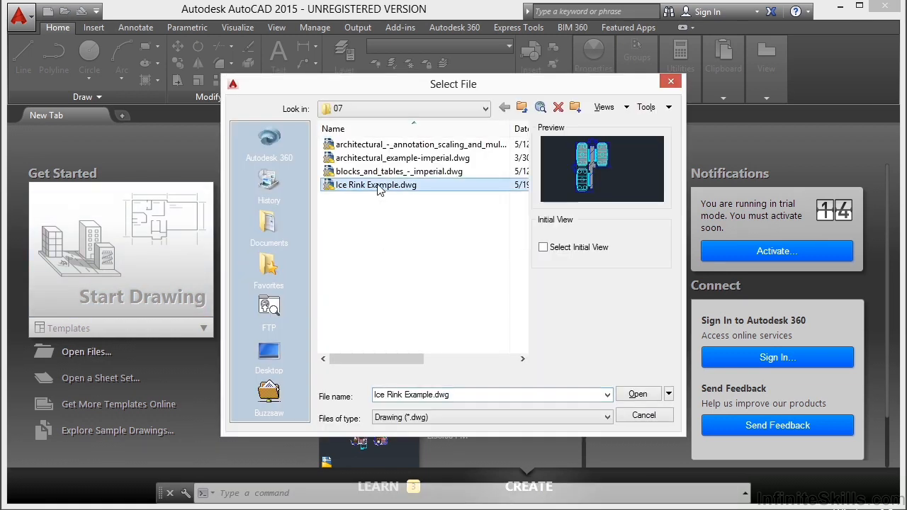
click(637, 394)
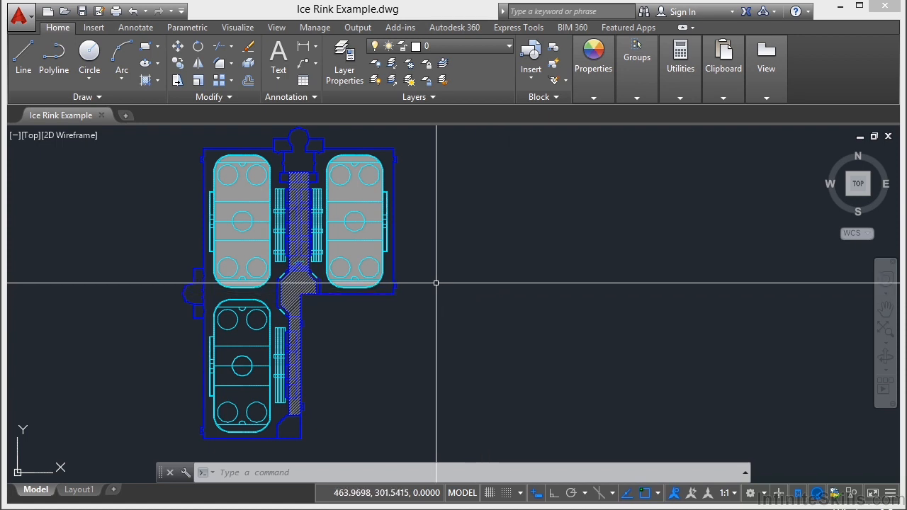
Show the object properties and examine the area and length of the upper-left rink's outer polyline
key(ctrl+1)
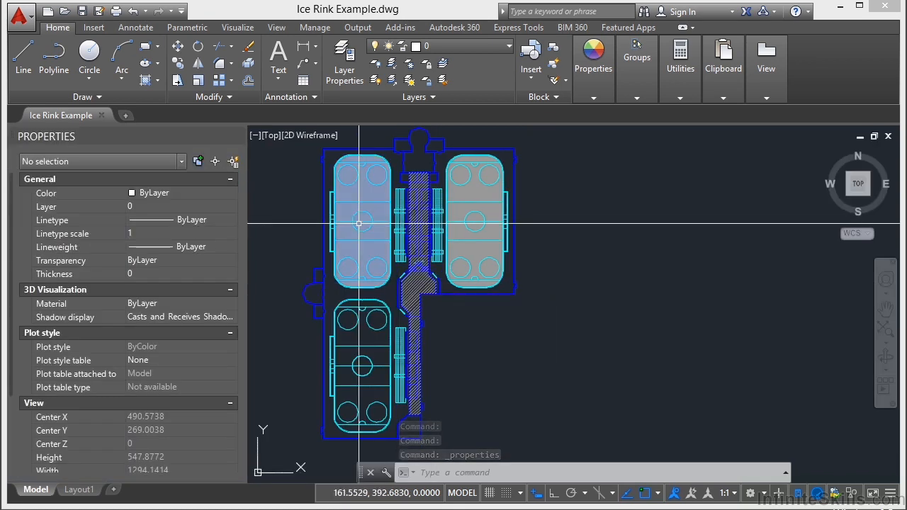
scroll(353, 161, up, 5)
scroll(353, 162, down, 2)
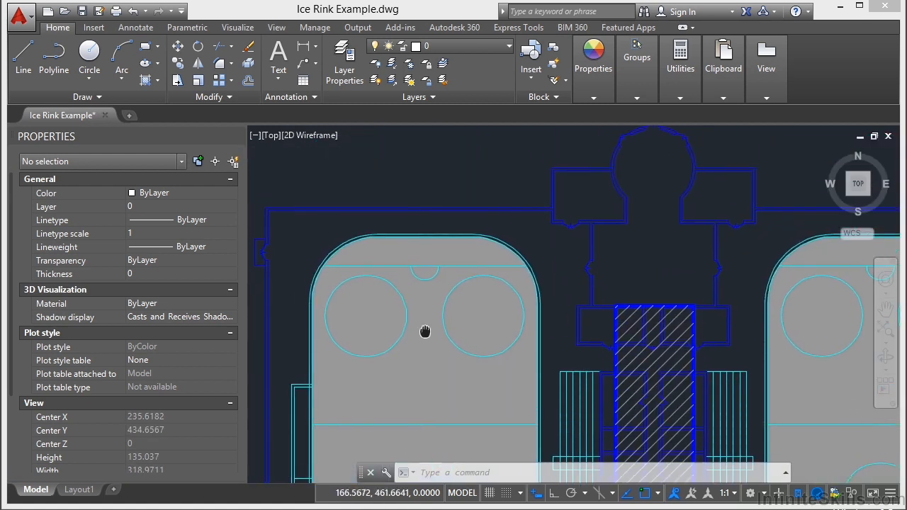
scroll(443, 229, up, 2)
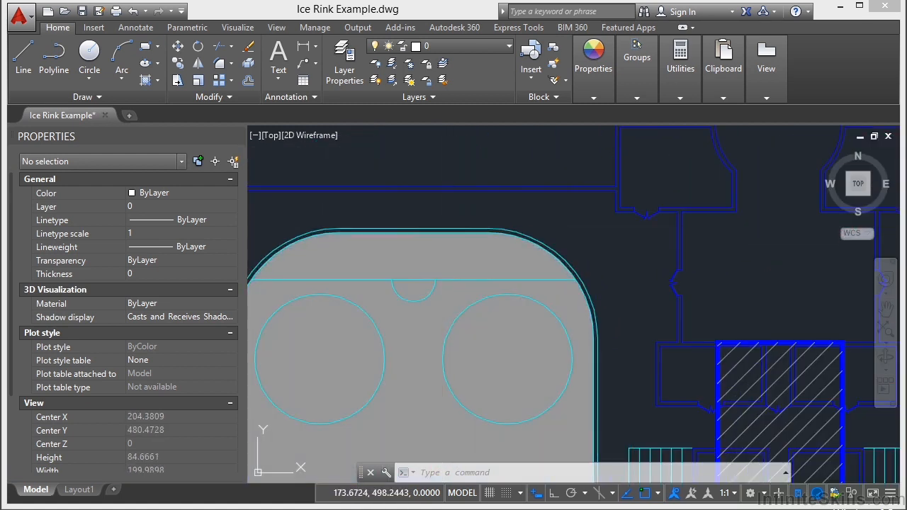
click(443, 229)
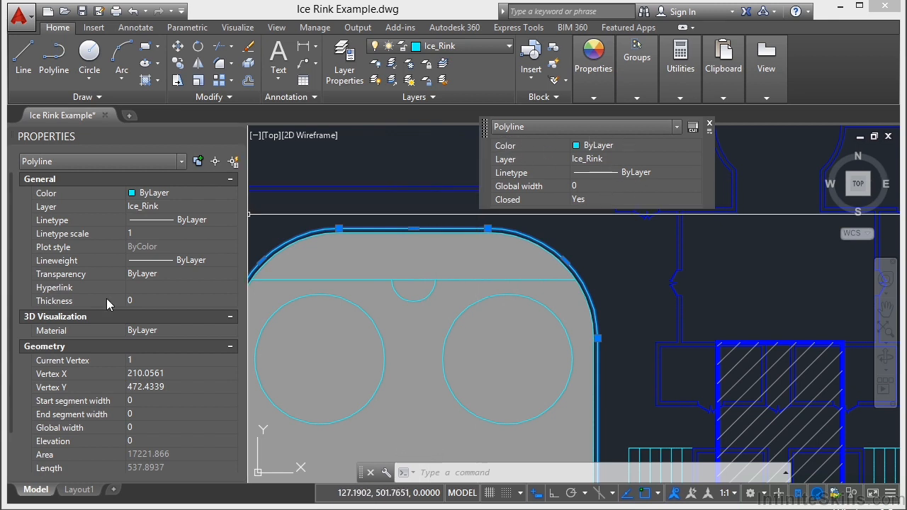
drag(11, 265, 13, 351)
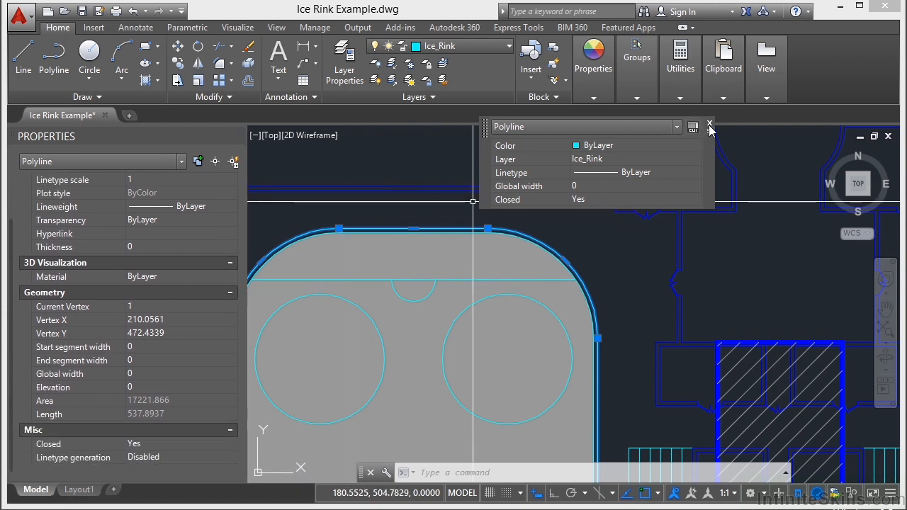
scroll(426, 294, down, 5)
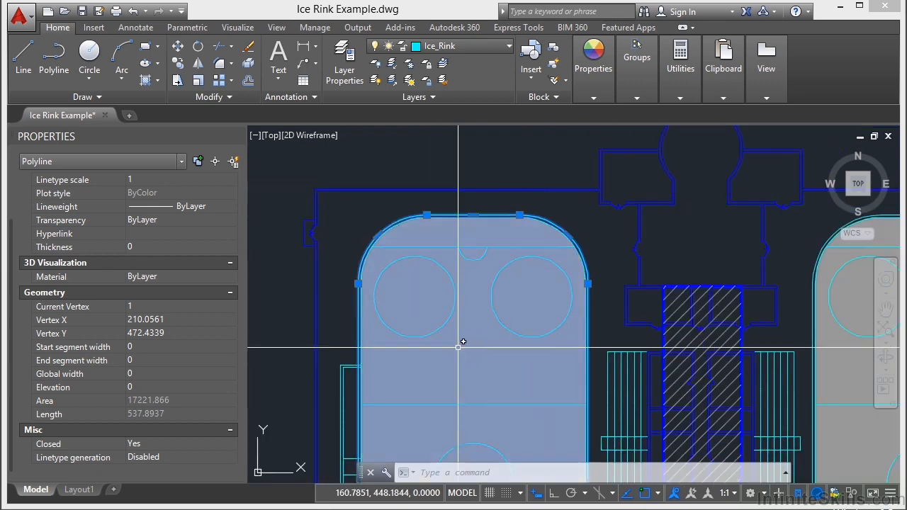
scroll(446, 356, down, 2)
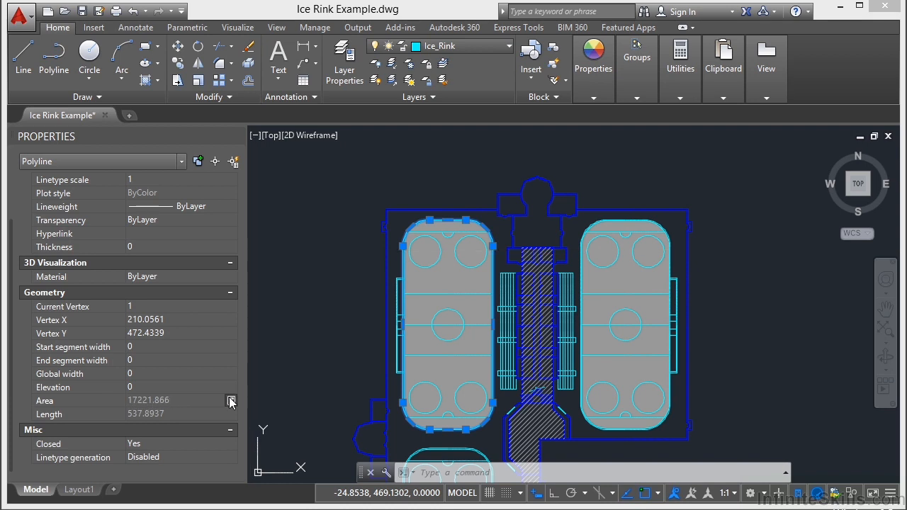
Bring the rink outline's area value into QuickCalc, select it for copying, close the calculator and deselect the polyline
click(230, 400)
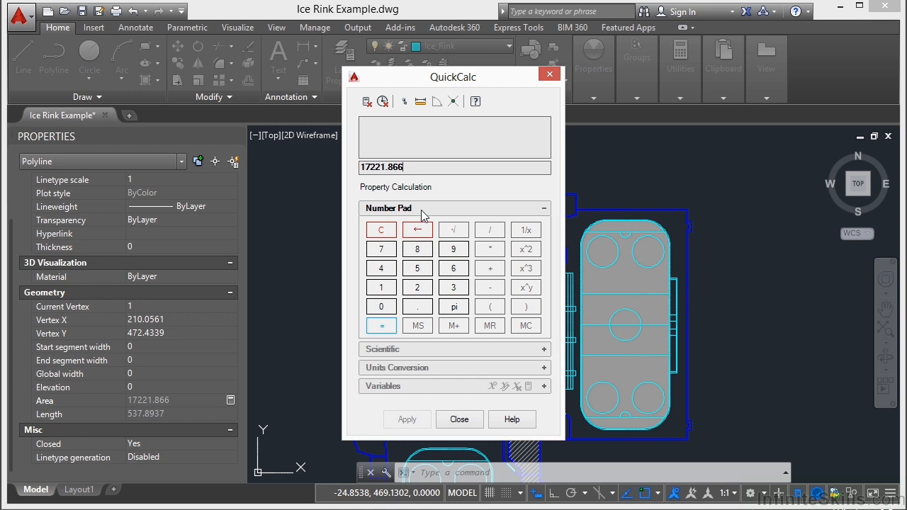
drag(414, 170, 361, 170)
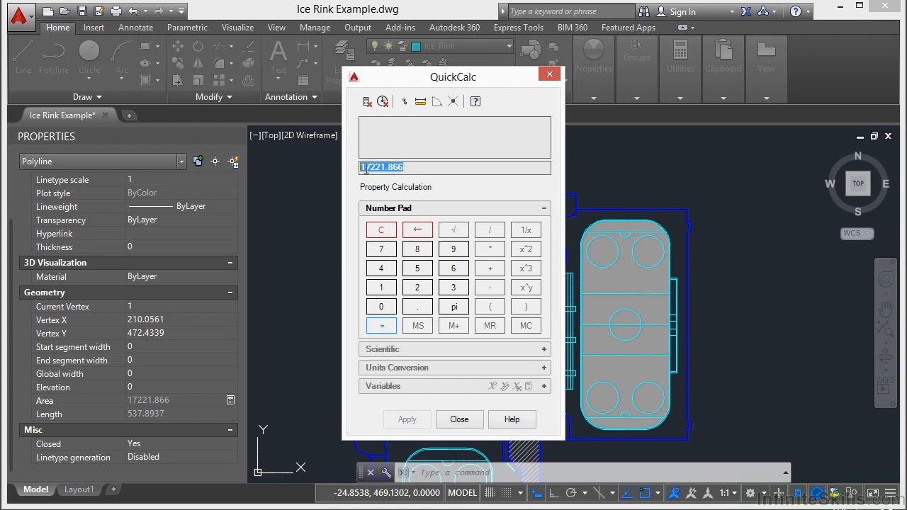
right_click(365, 170)
click(415, 214)
click(550, 74)
key(Escape)
Select the solid hatches of both upper rinks, examine their cumulative area in the object properties, and clear the selection
middle_drag(522, 199, 479, 134)
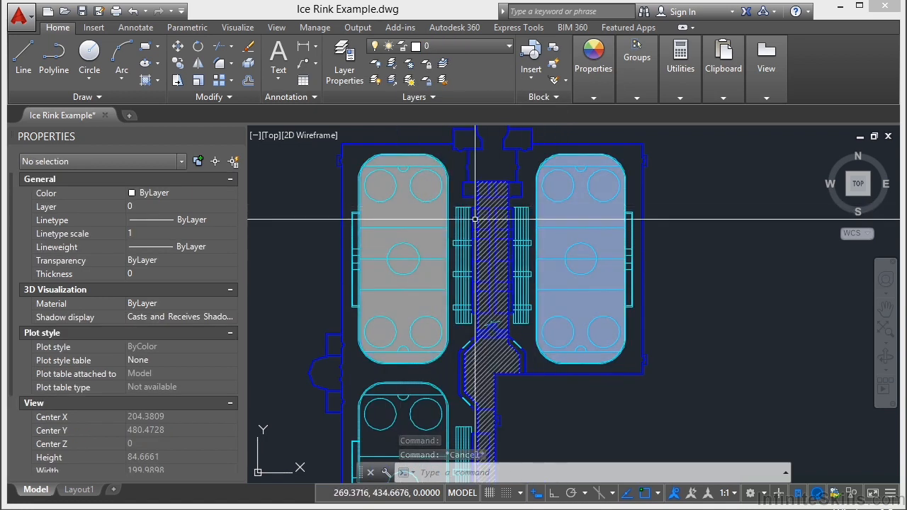
click(409, 211)
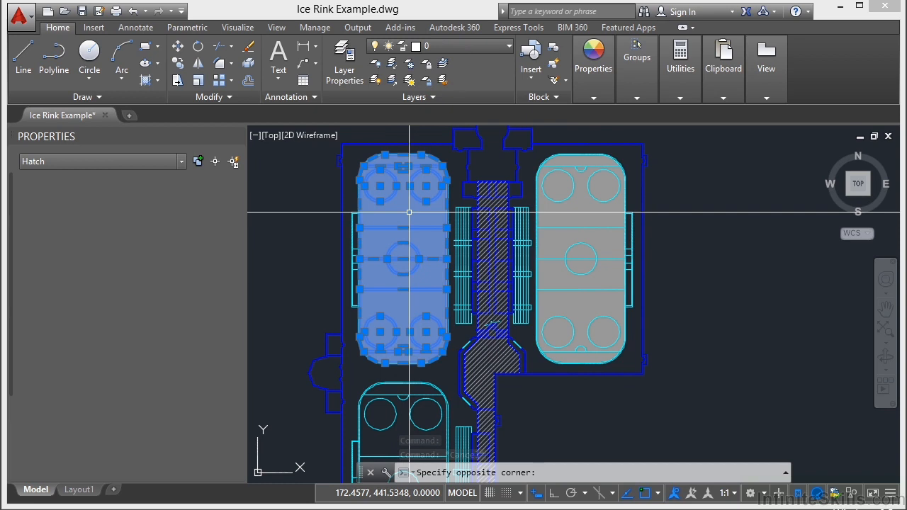
click(409, 211)
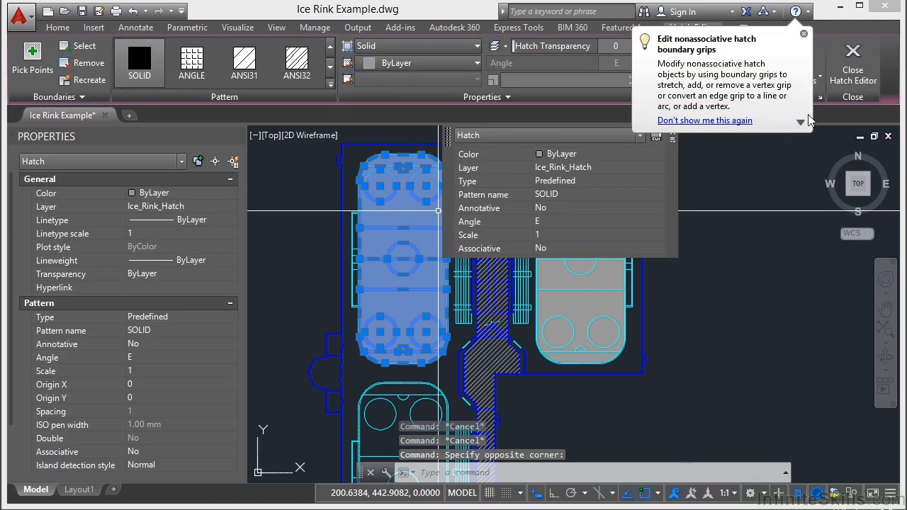
click(803, 34)
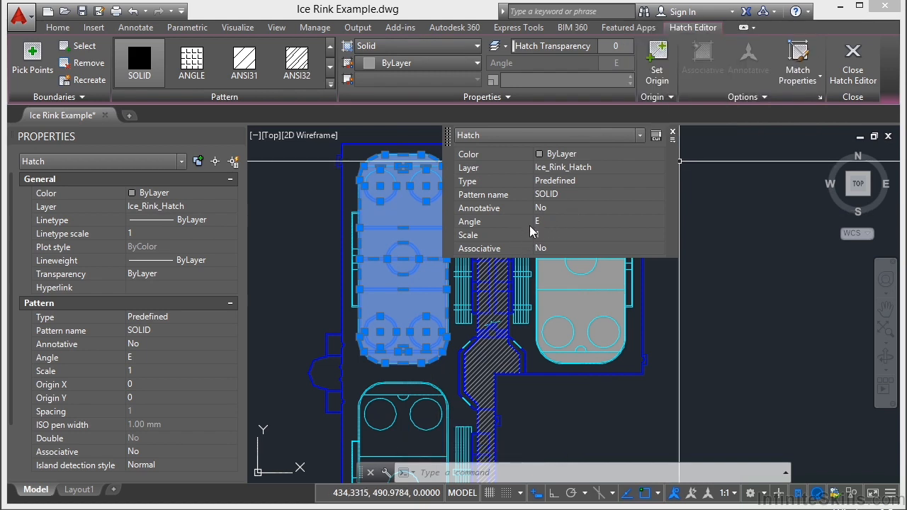
click(673, 136)
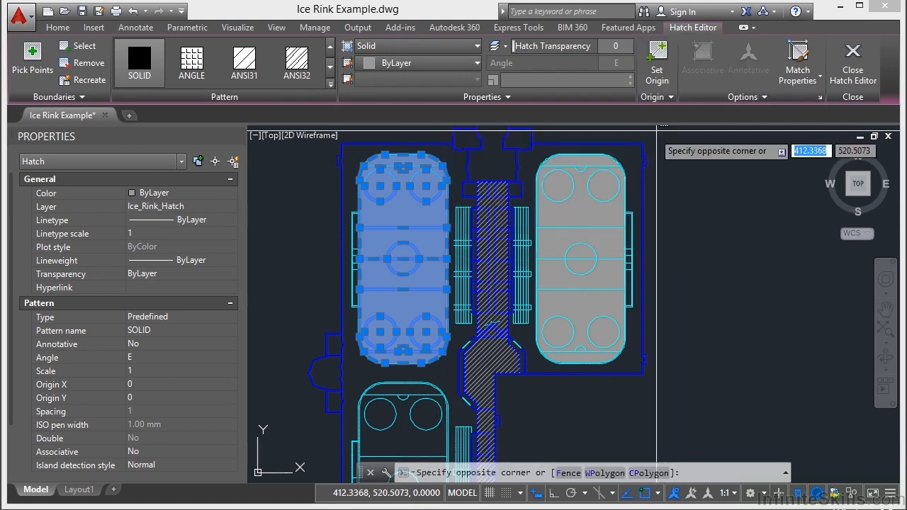
click(586, 209)
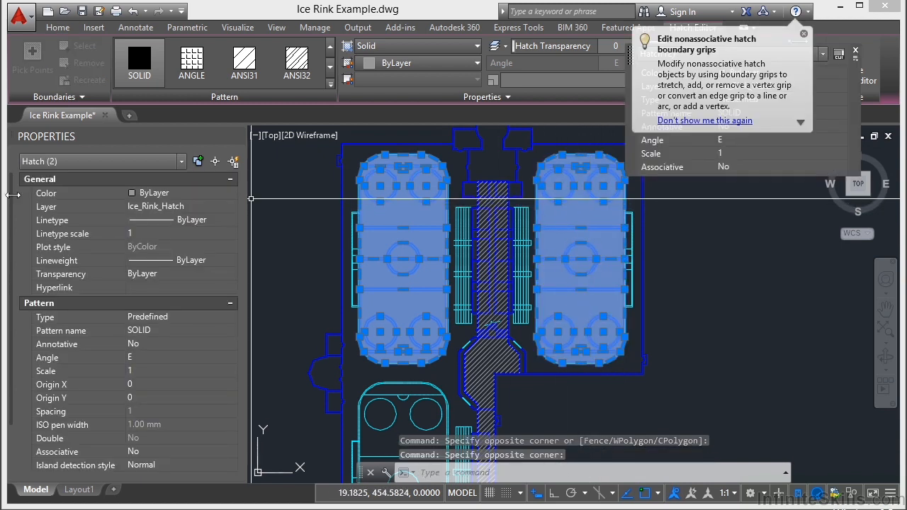
scroll(11, 206, down, 3)
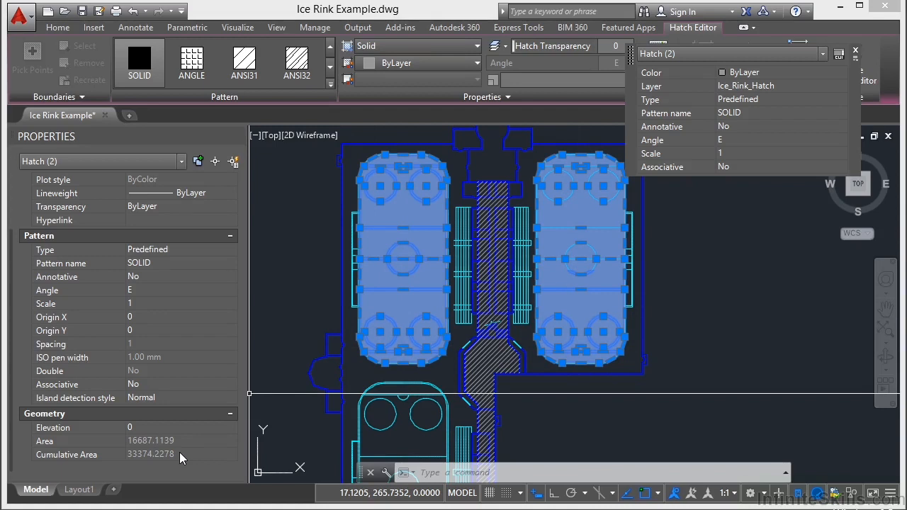
key(Escape)
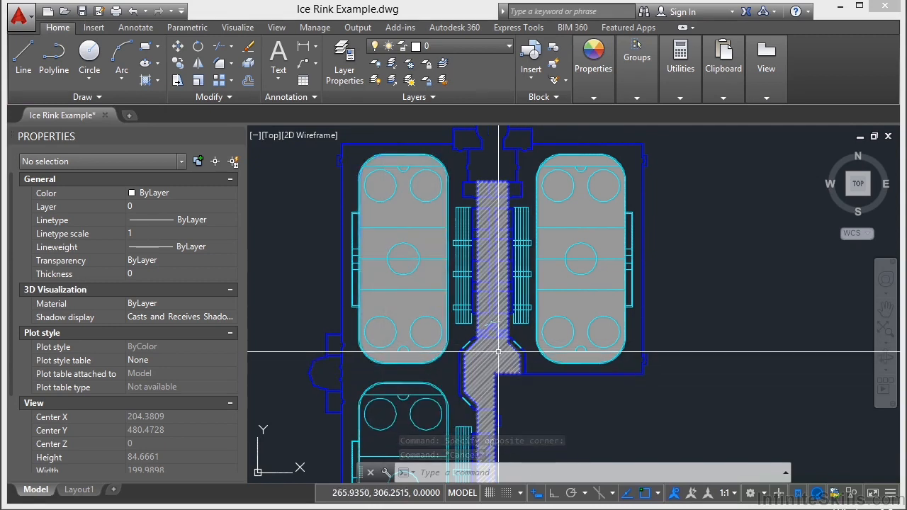
mouse_move(486, 318)
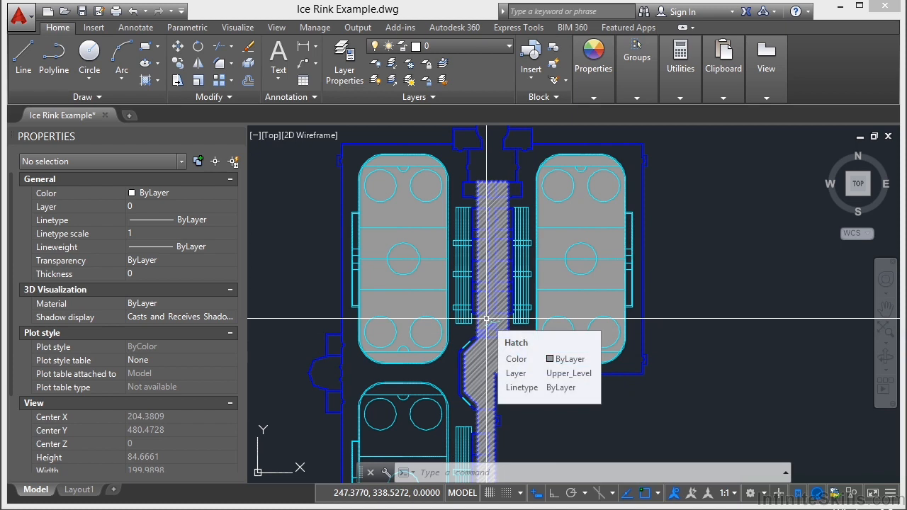
Start an area measurement at the outer upper-left corner of the building outline
scroll(486, 319, down, 8)
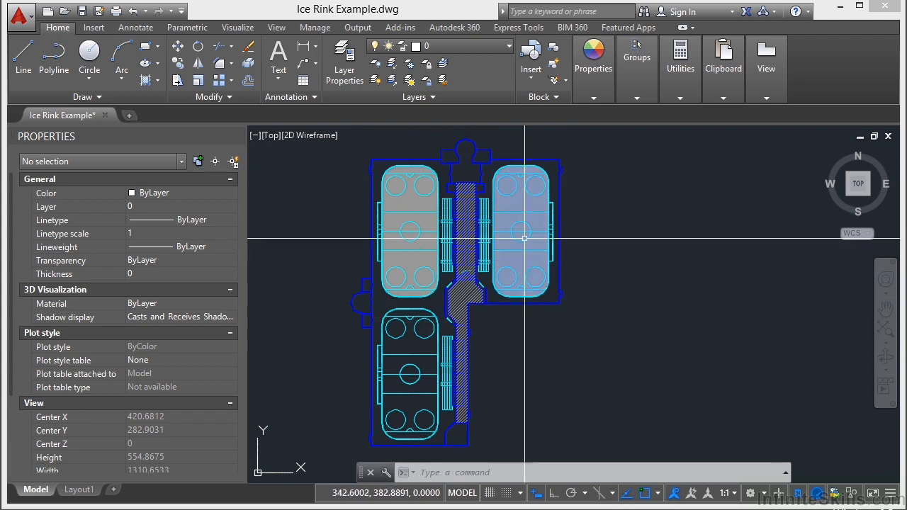
click(684, 97)
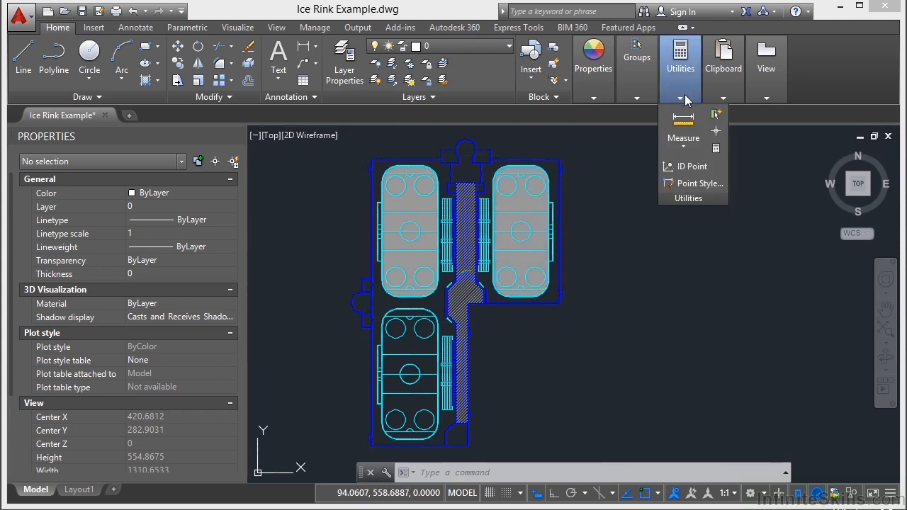
click(691, 144)
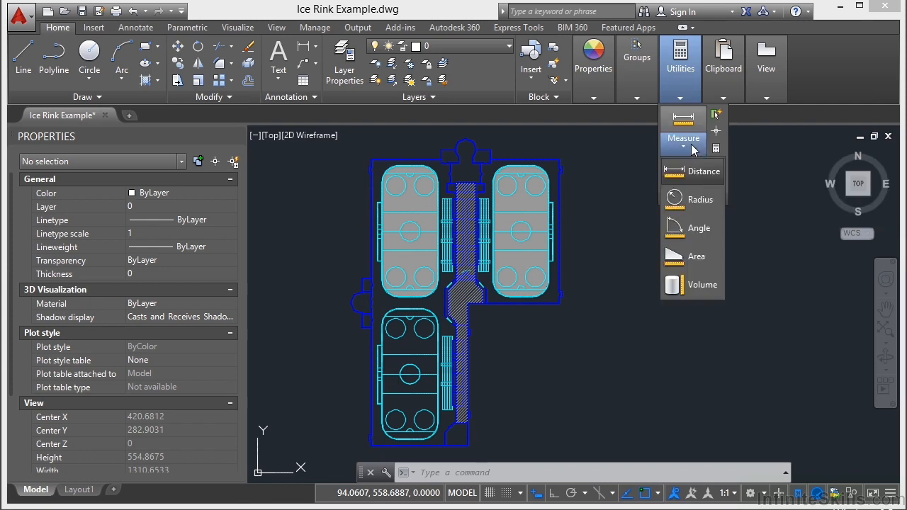
click(698, 260)
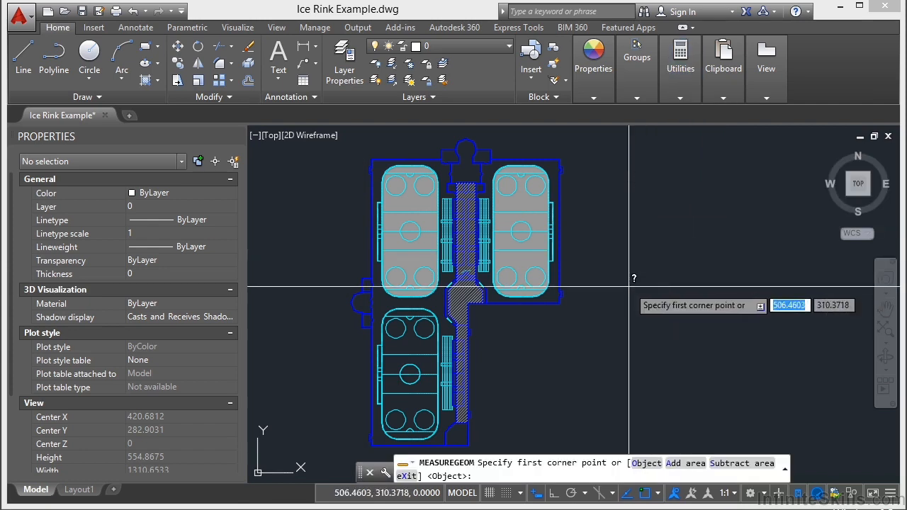
scroll(389, 173, up, 8)
scroll(368, 181, down, 2)
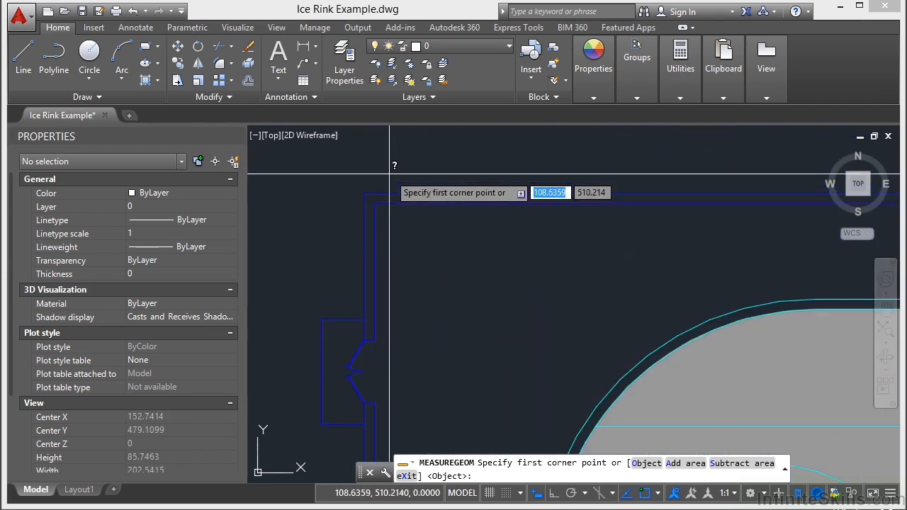
click(356, 186)
Continue the area boundary through the upper-right and lower-right corners of the right wing to its inside corner at the corridor
scroll(328, 230, down, 3)
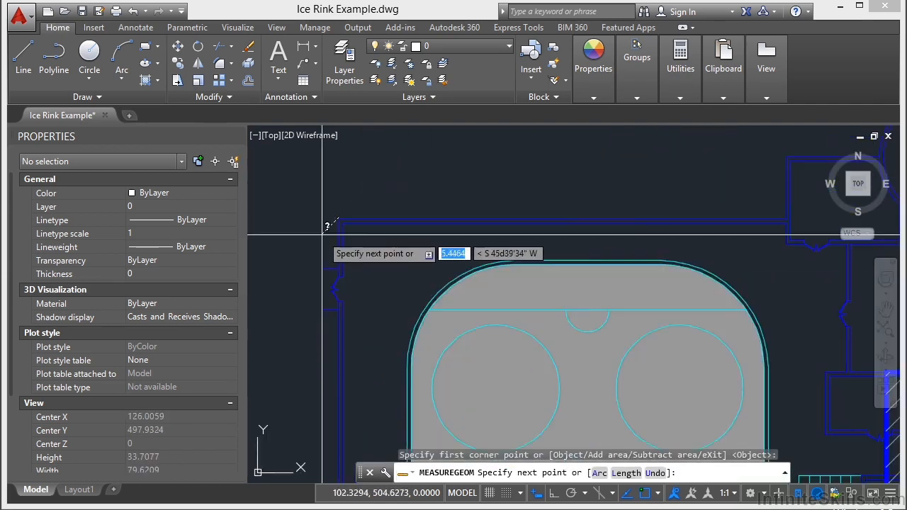
scroll(327, 227, down, 2)
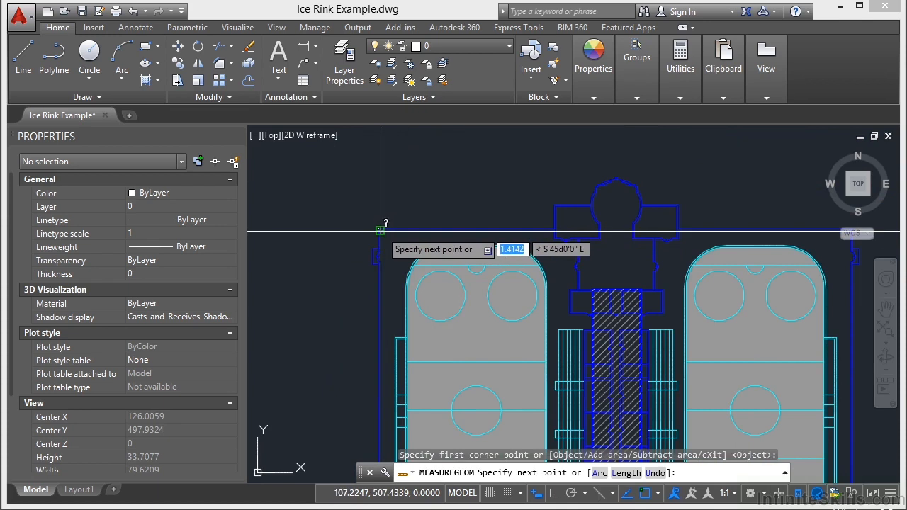
scroll(563, 230, up, 4)
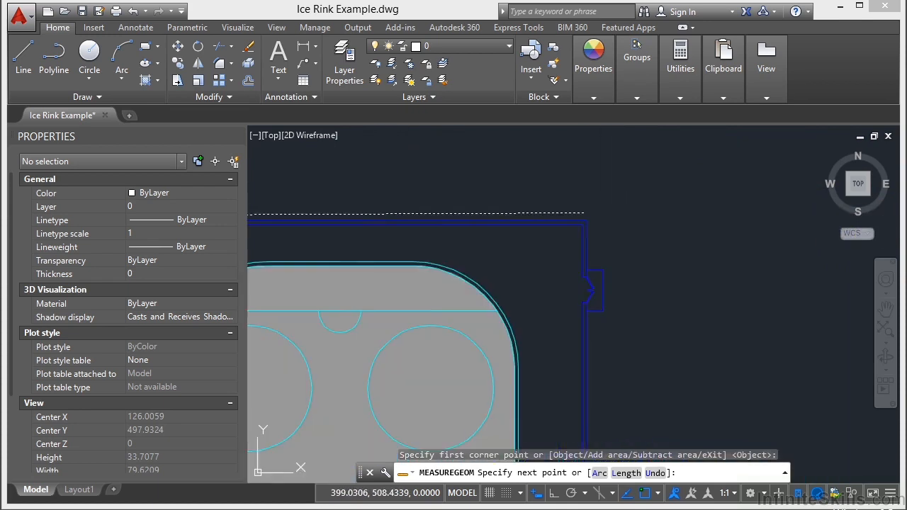
click(584, 212)
scroll(599, 193, down, 5)
middle_drag(615, 388, 617, 298)
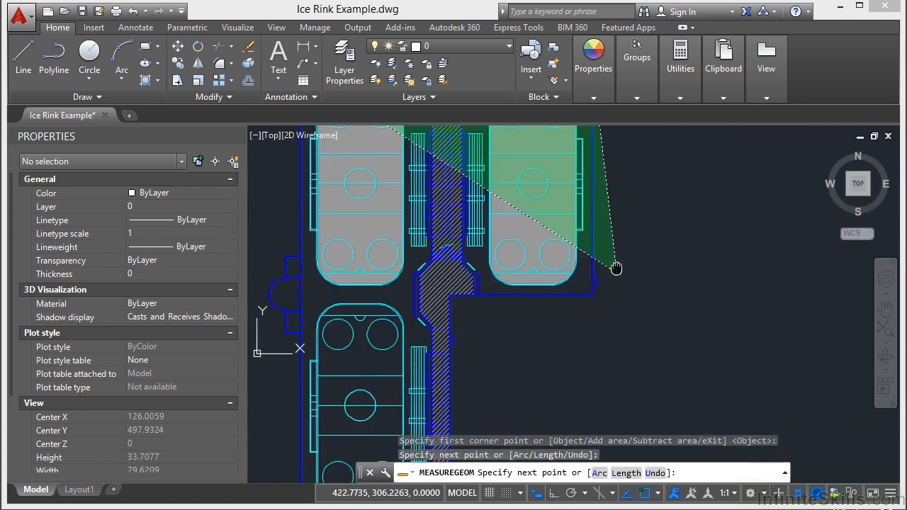
scroll(585, 311, up, 5)
click(581, 330)
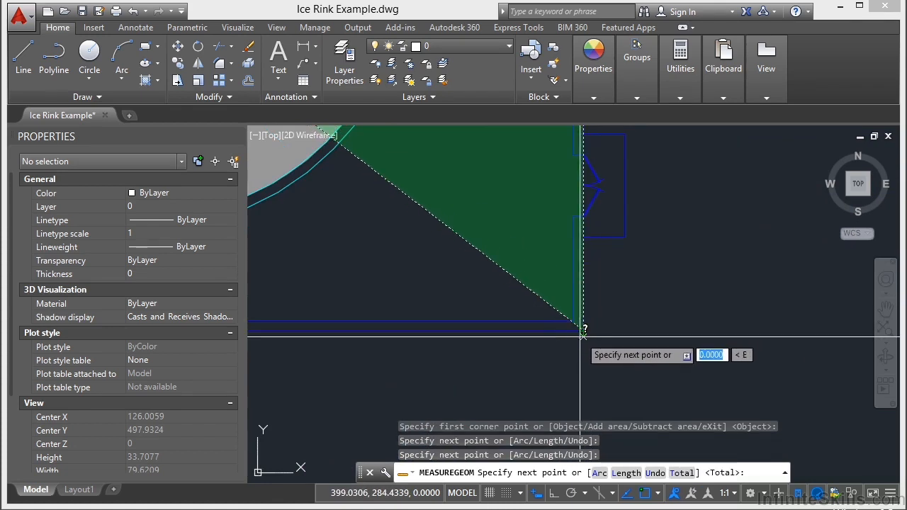
scroll(722, 285, down, 4)
scroll(469, 300, up, 4)
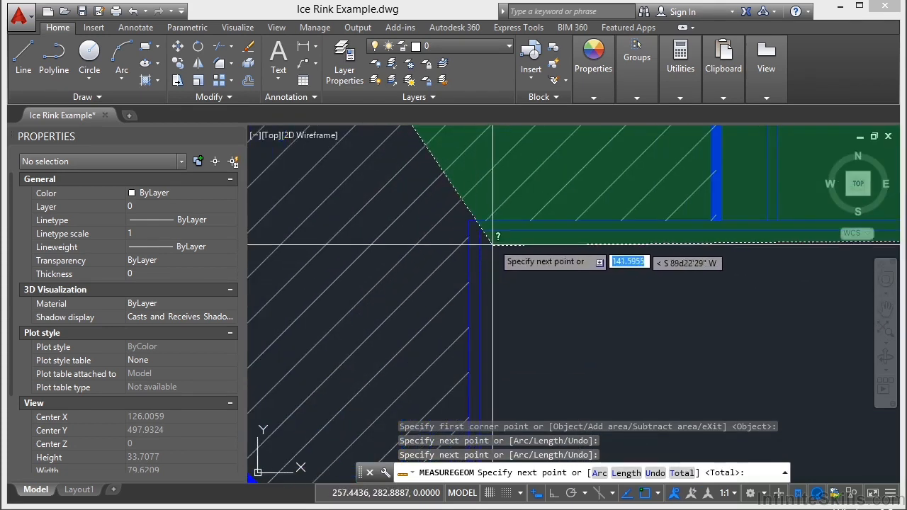
click(489, 228)
Extend the area boundary through the lower-right and lower-left outer corners of the building's lower wing
scroll(530, 206, down, 3)
scroll(532, 207, down, 1)
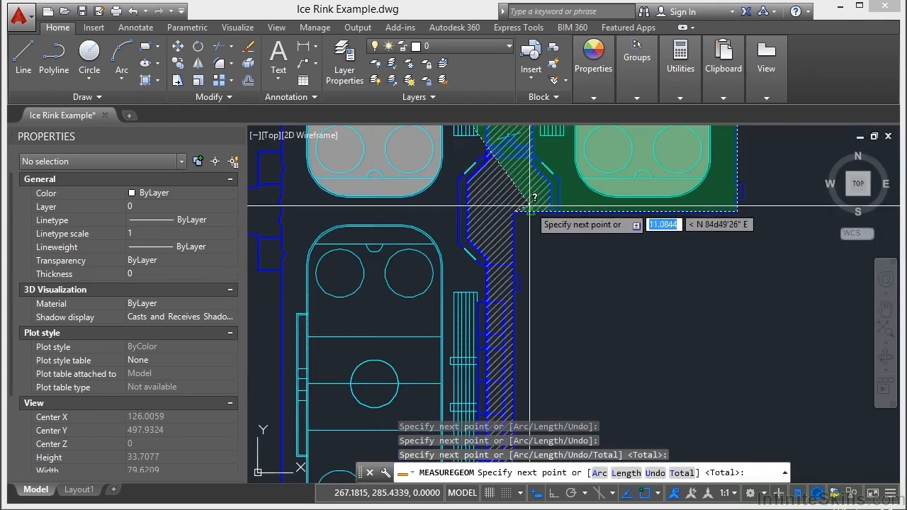
scroll(577, 373, down, 1)
middle_drag(576, 373, 559, 190)
scroll(517, 306, up, 3)
scroll(532, 284, up, 3)
click(532, 284)
scroll(698, 270, down, 5)
scroll(333, 280, up, 4)
click(345, 319)
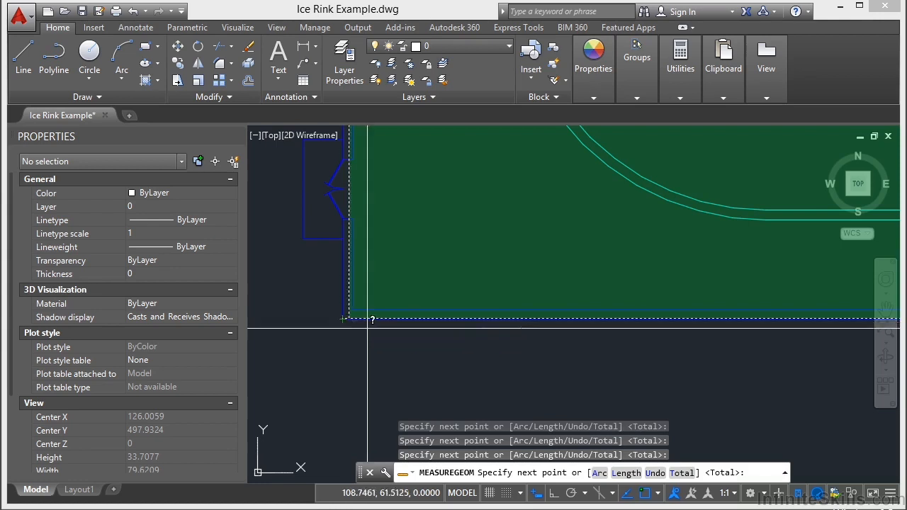
Total the picked boundary to read the building's area and perimeter, and exit the measurement
scroll(354, 326, down, 4)
scroll(373, 333, up, 4)
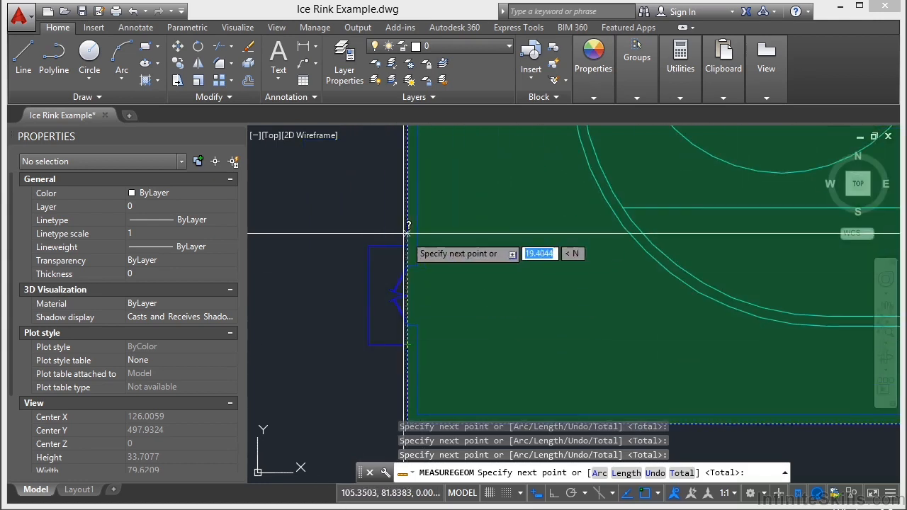
scroll(411, 324, down, 5)
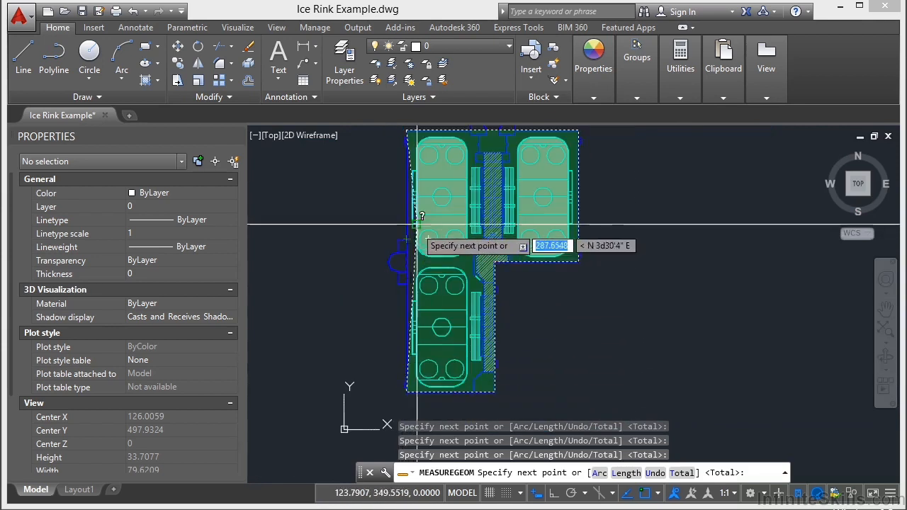
scroll(401, 258, down, 3)
scroll(397, 269, up, 5)
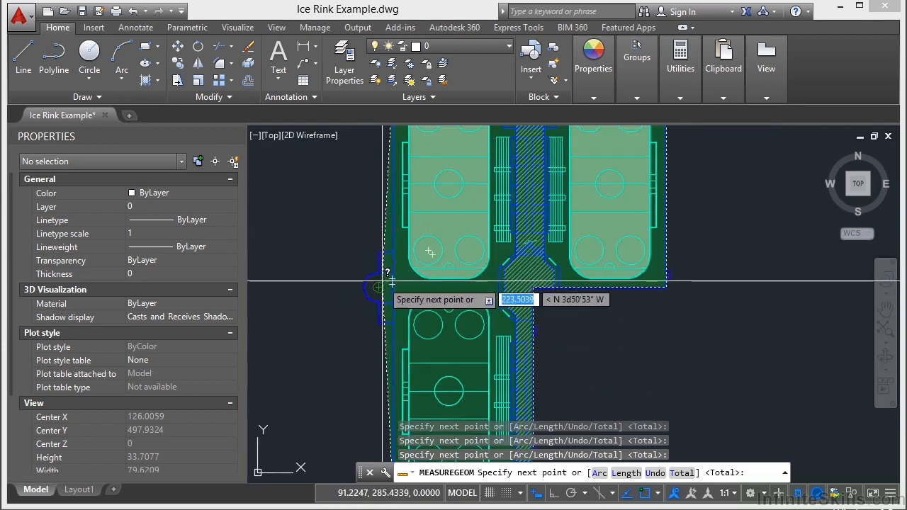
key(Return)
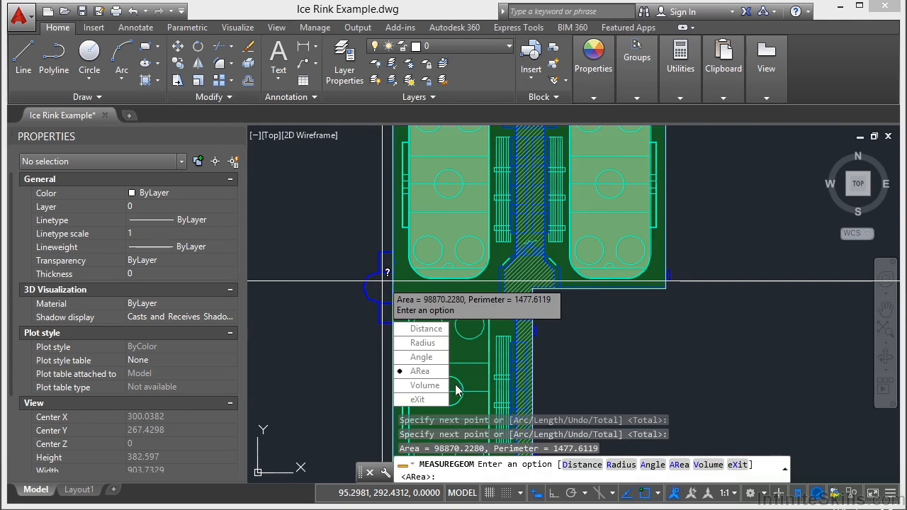
click(418, 398)
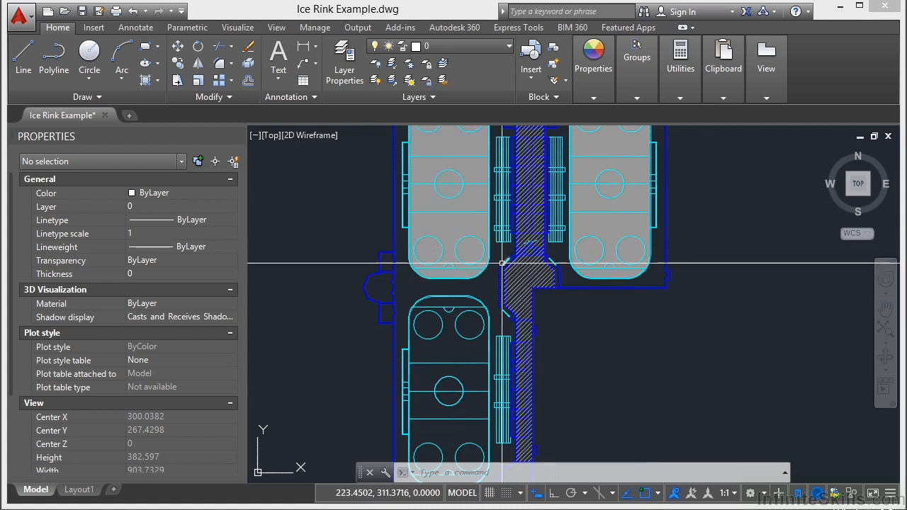
Purge all unused named objects from the drawing, including nested items, and close the Purge dialog
text(PURGE)
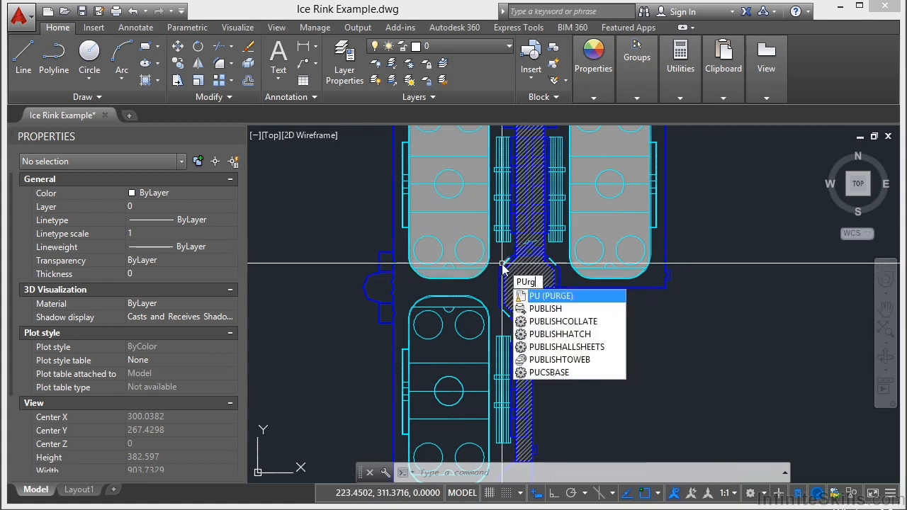
key(Return)
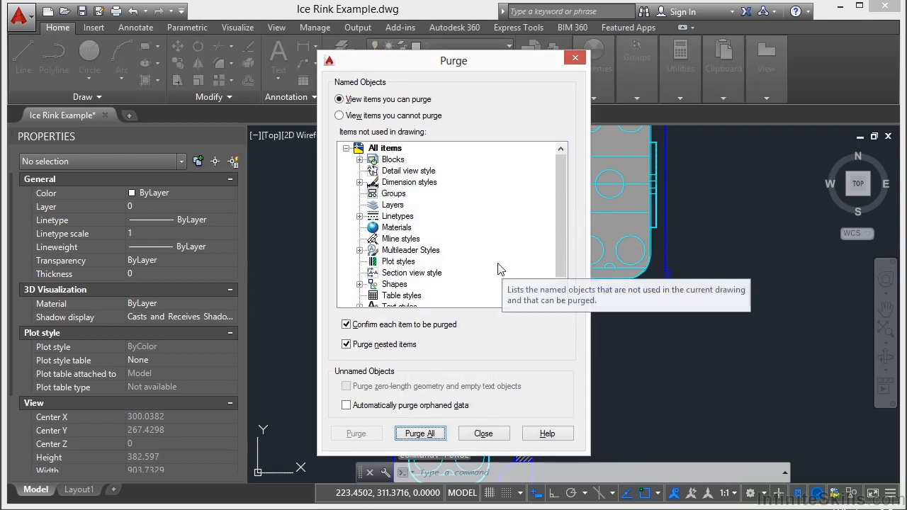
click(369, 346)
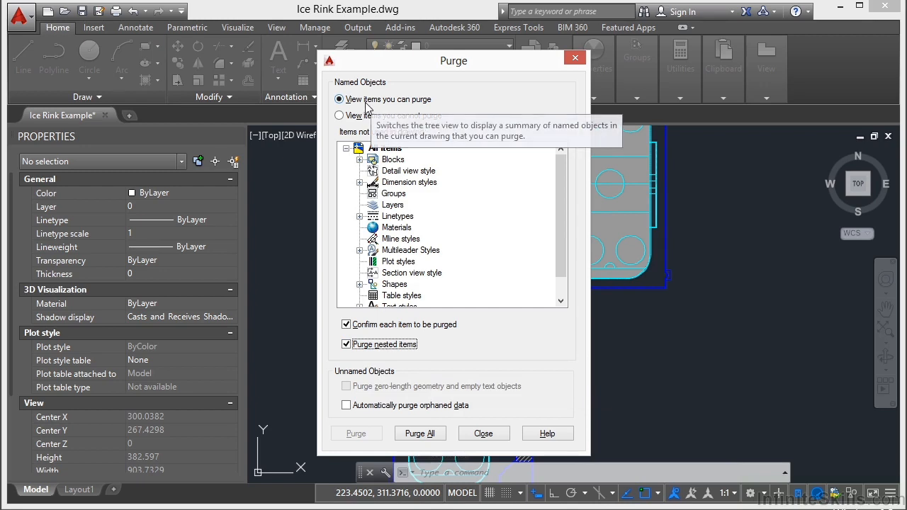
click(421, 435)
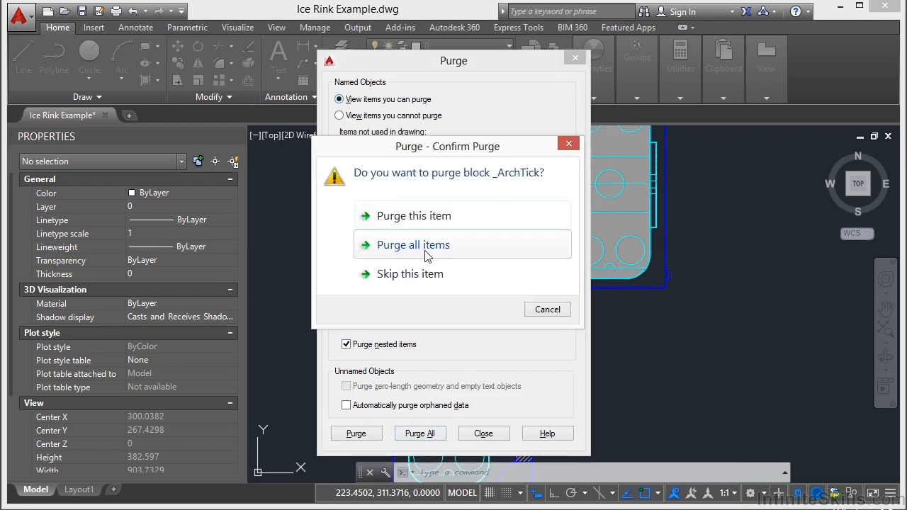
click(426, 253)
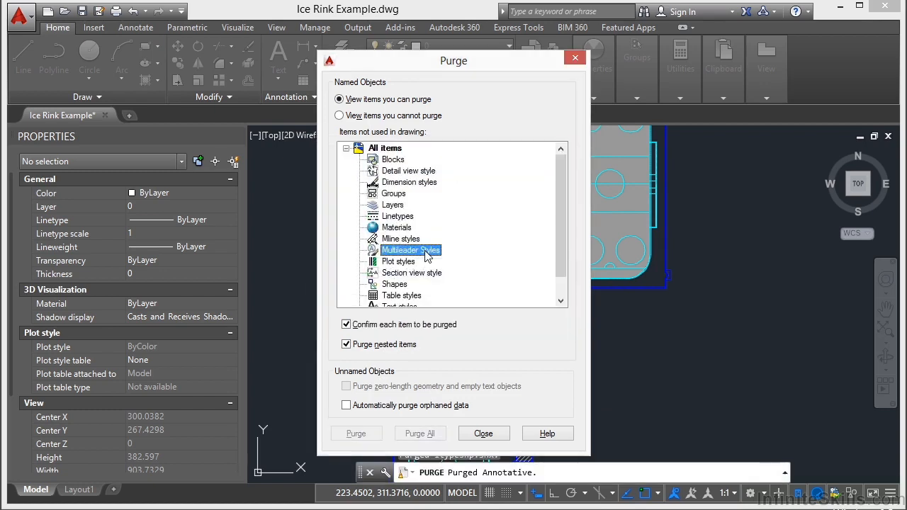
click(486, 437)
scroll(430, 262, down, 2)
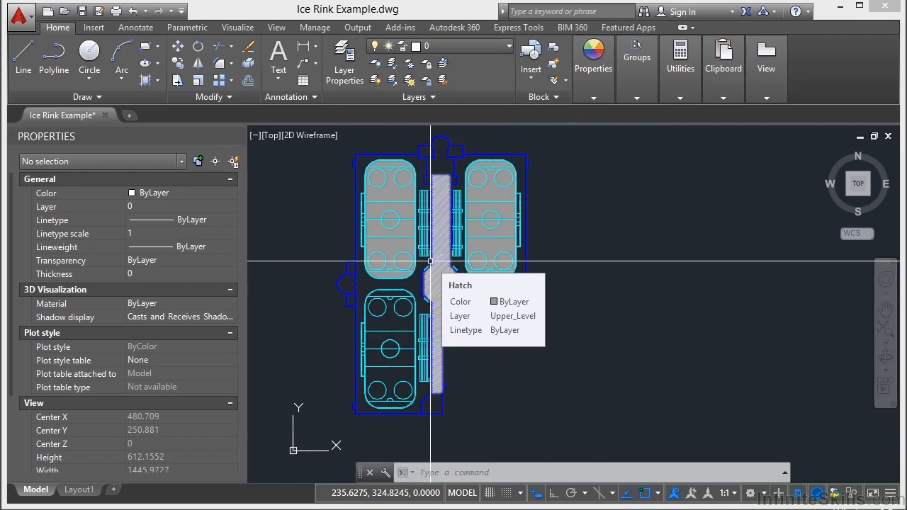
middle_drag(593, 231, 602, 245)
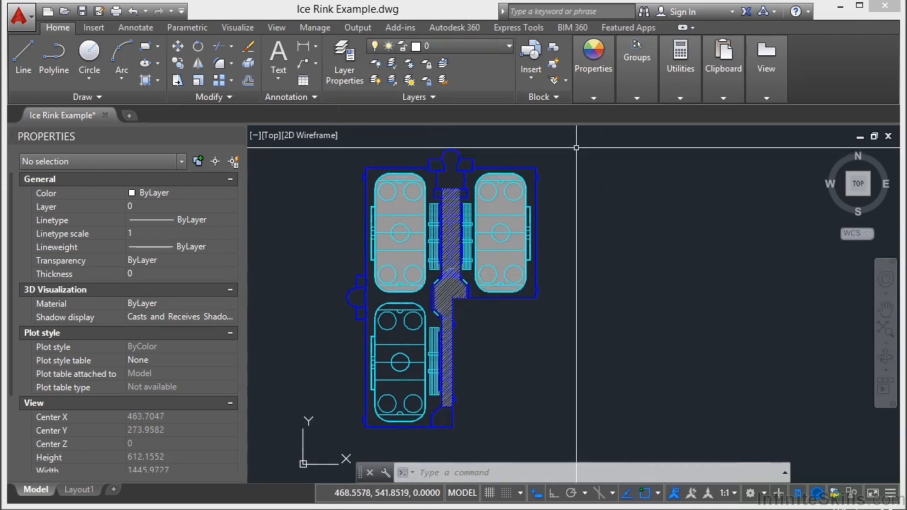